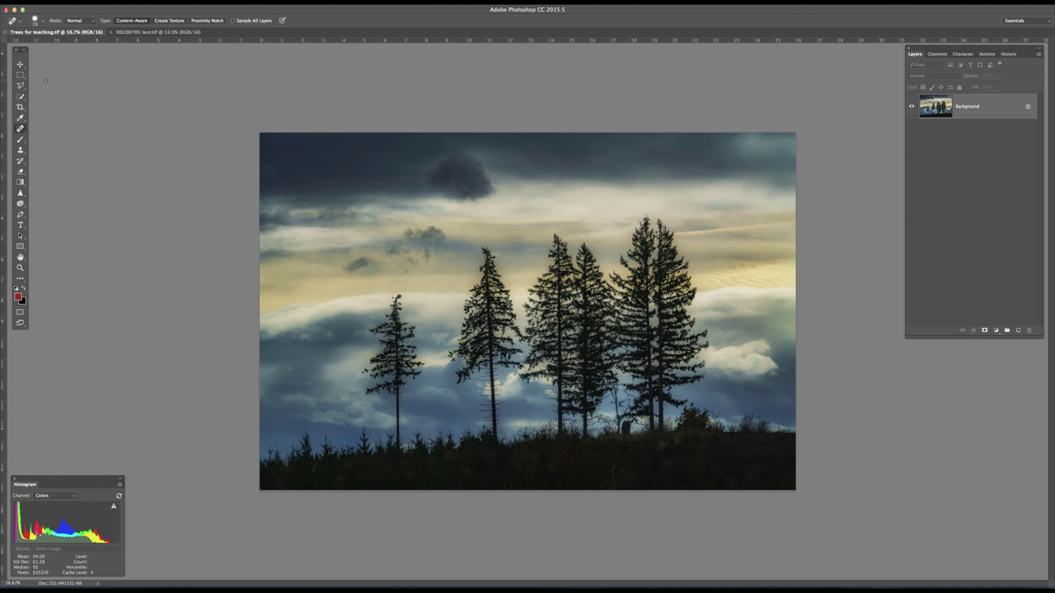
Step: Switch to the Move tool with the V shortcut
key(v)
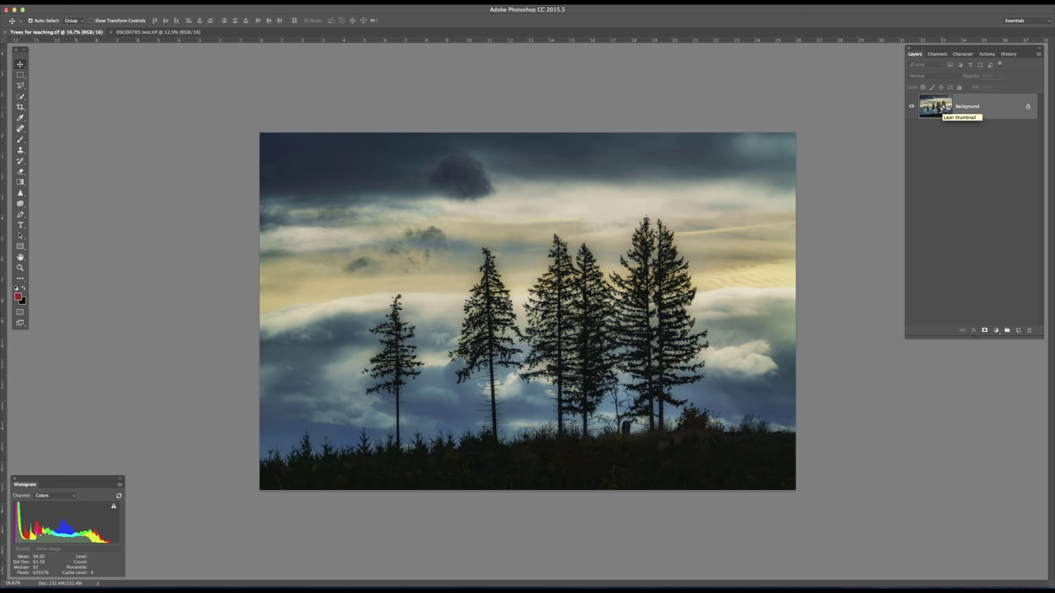
Step: Duplicate the Background as Layer 1 and open Layer 1's Blending Options
key(super+j)
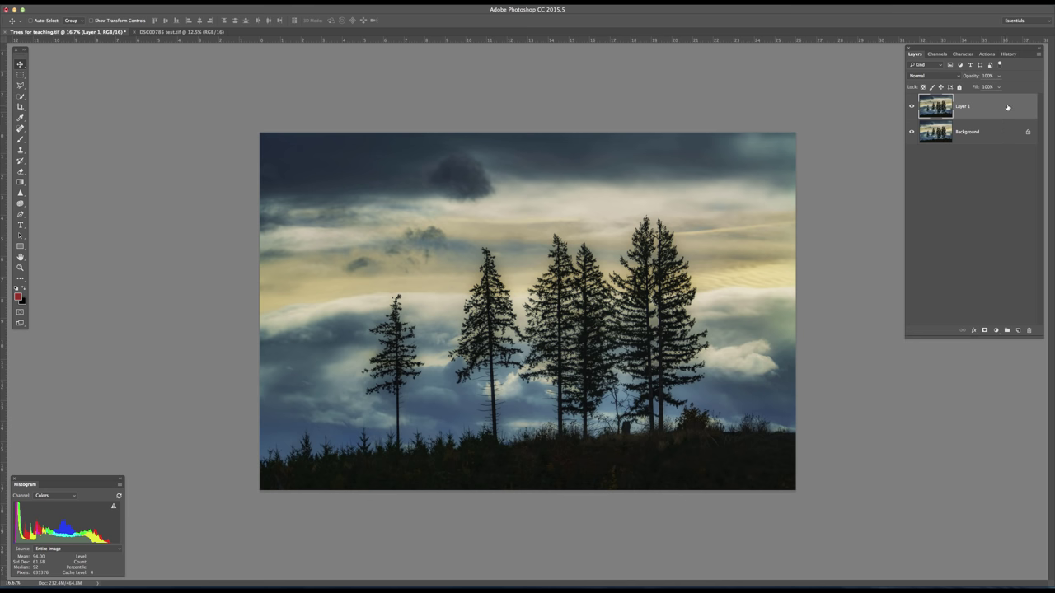
double_click(1007, 107)
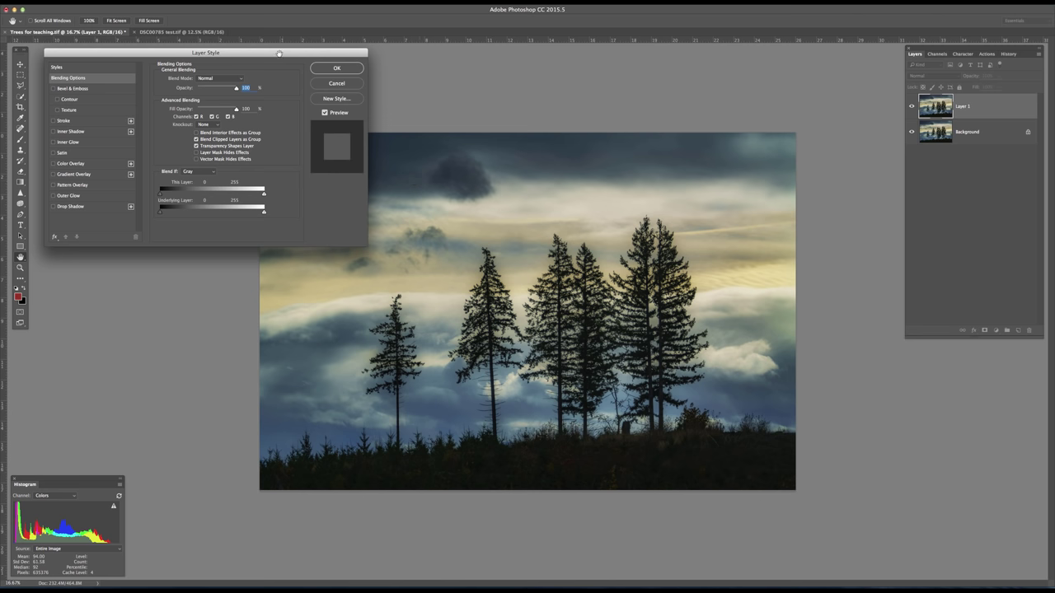
drag(280, 53, 274, 24)
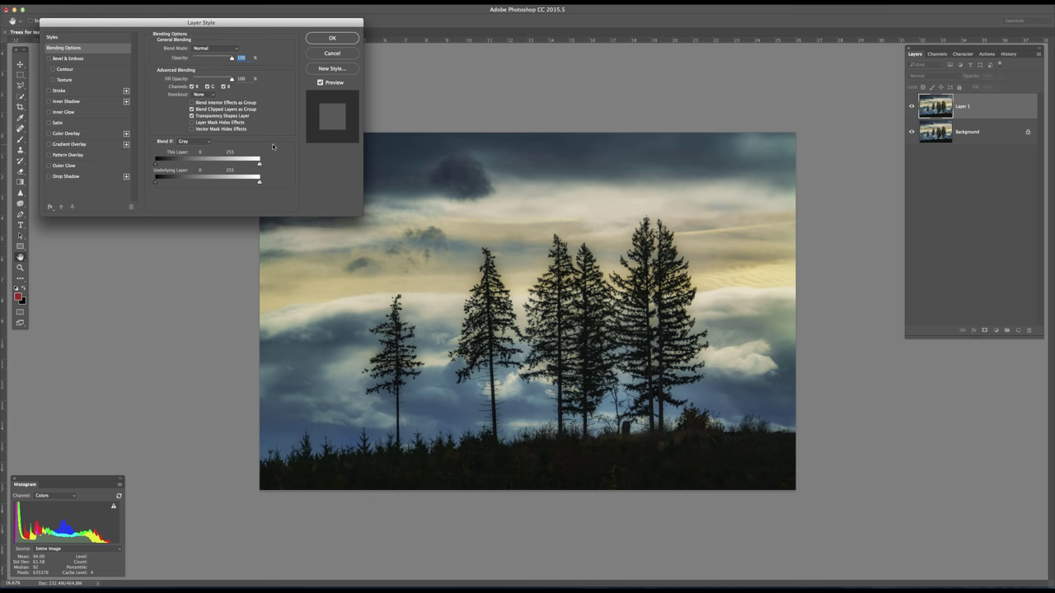
Step: Cancel the Layer Style dialog so Layer 1 keeps its default blending
drag(357, 22, 343, 19)
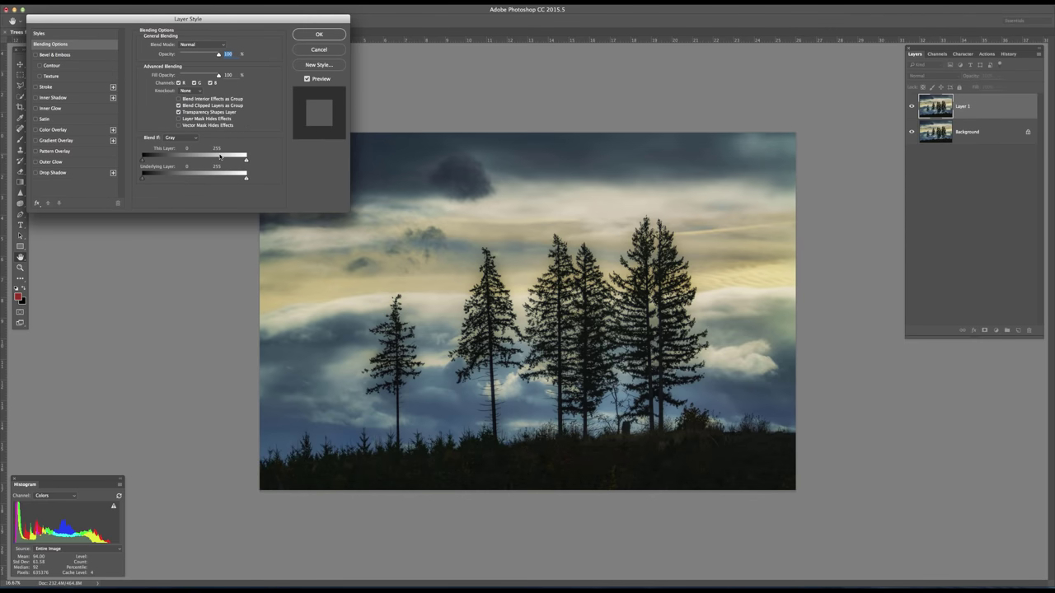
click(338, 50)
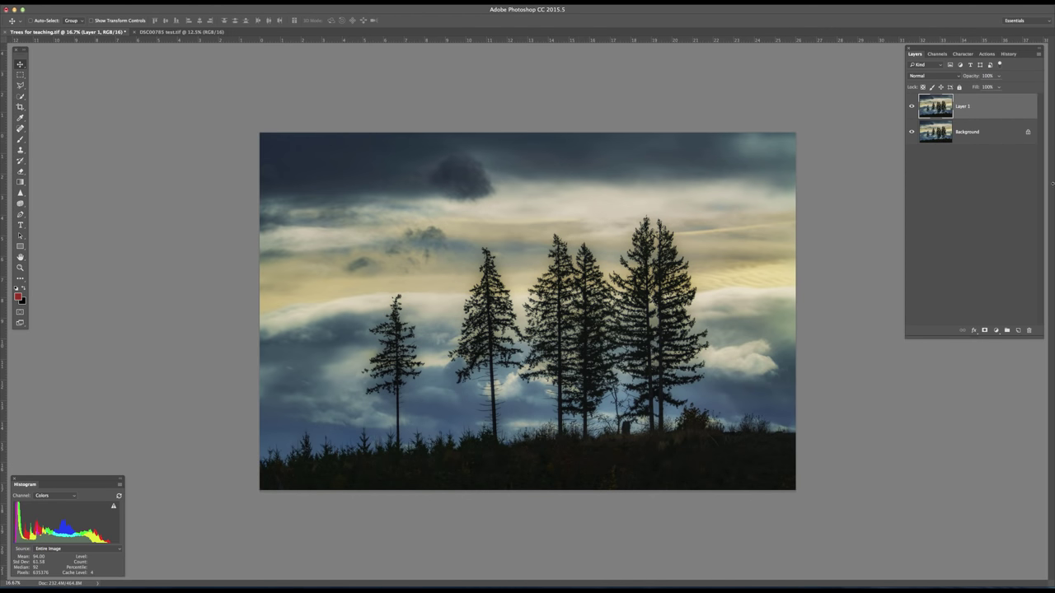
Step: Hide the Background layer, and toggle Layer 1's visibility off and back on
click(911, 132)
click(911, 107)
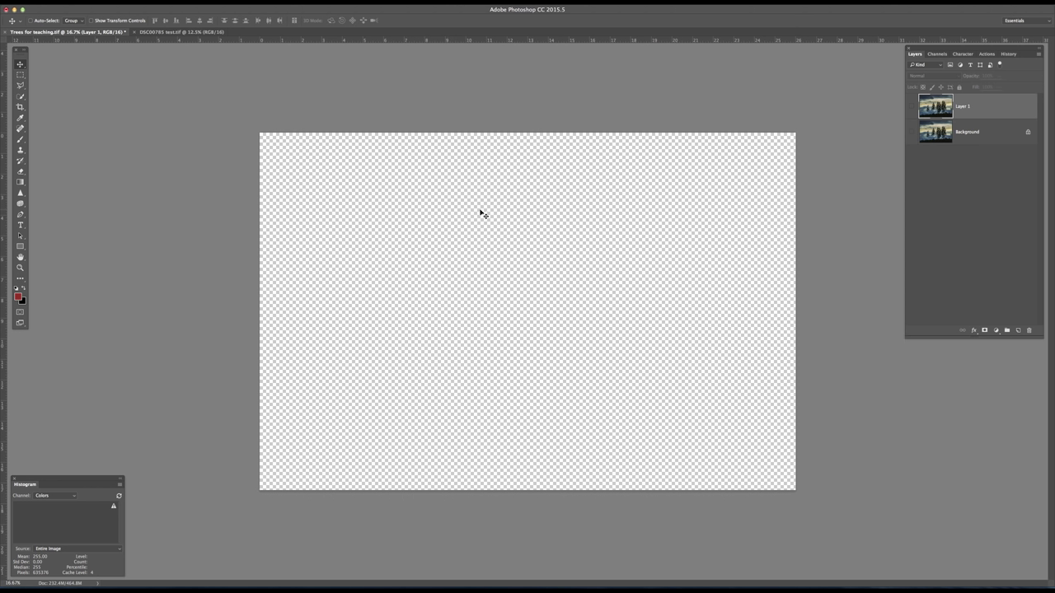
click(912, 109)
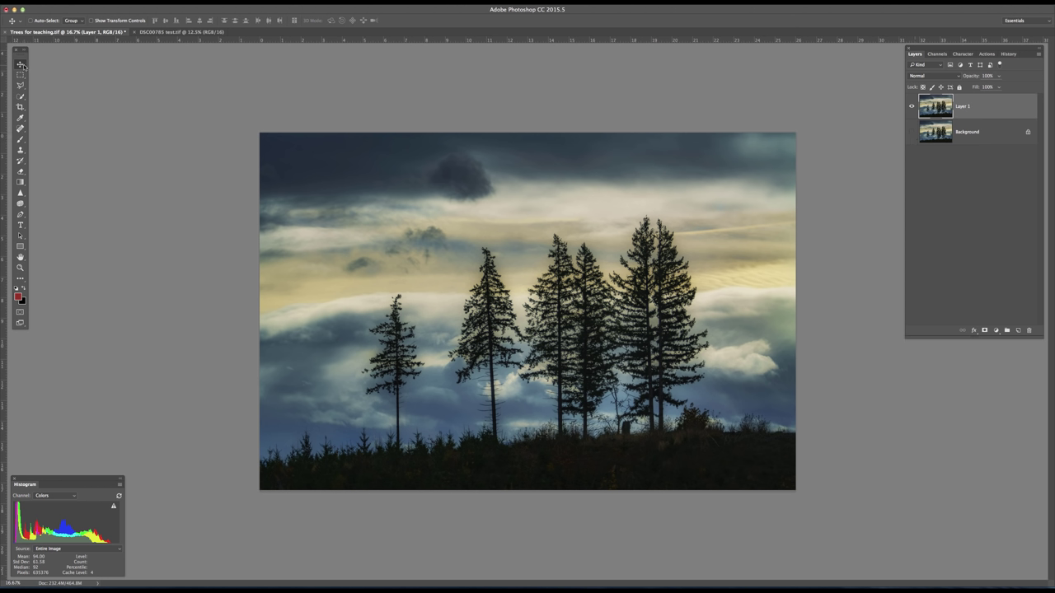
drag(466, 231, 564, 300)
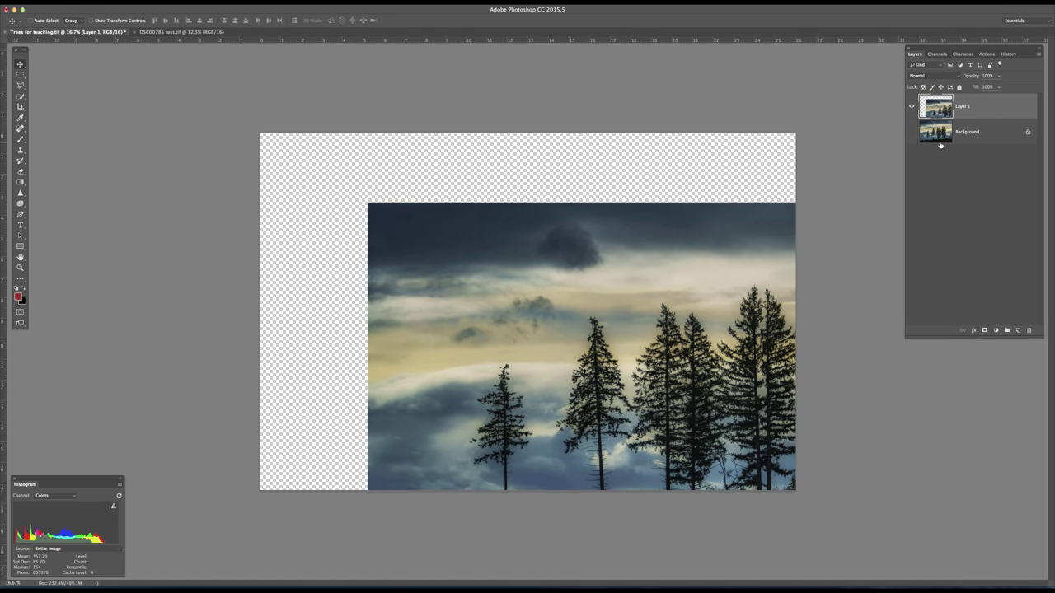
click(911, 132)
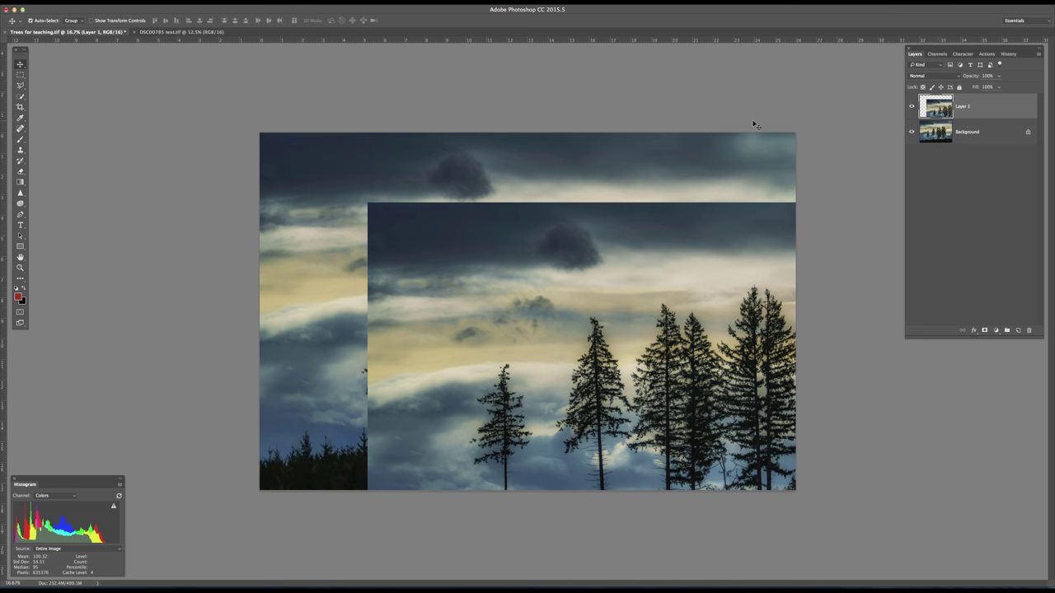
key(F12)
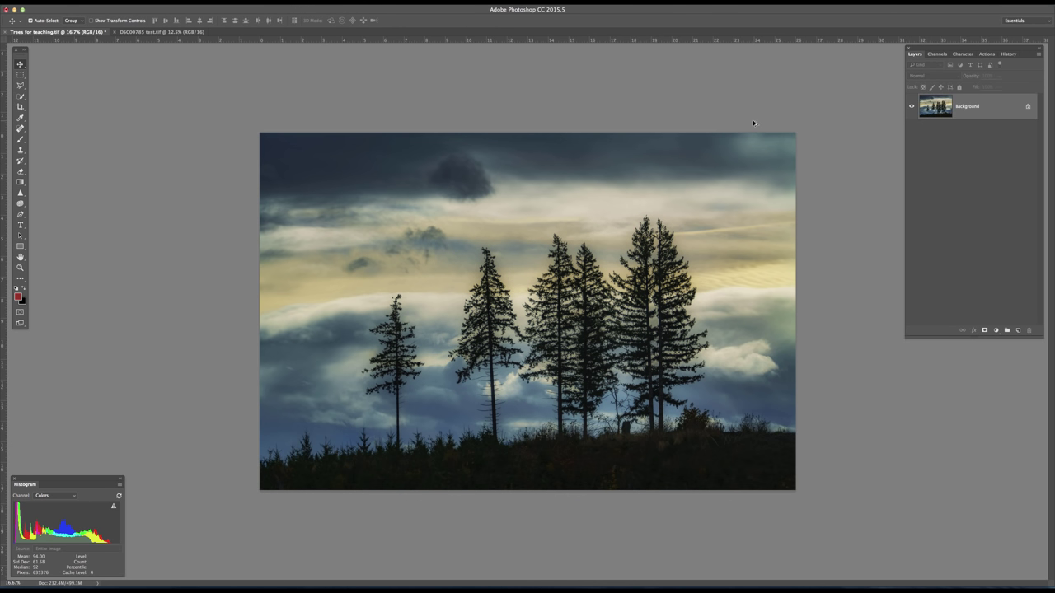
key(super+j)
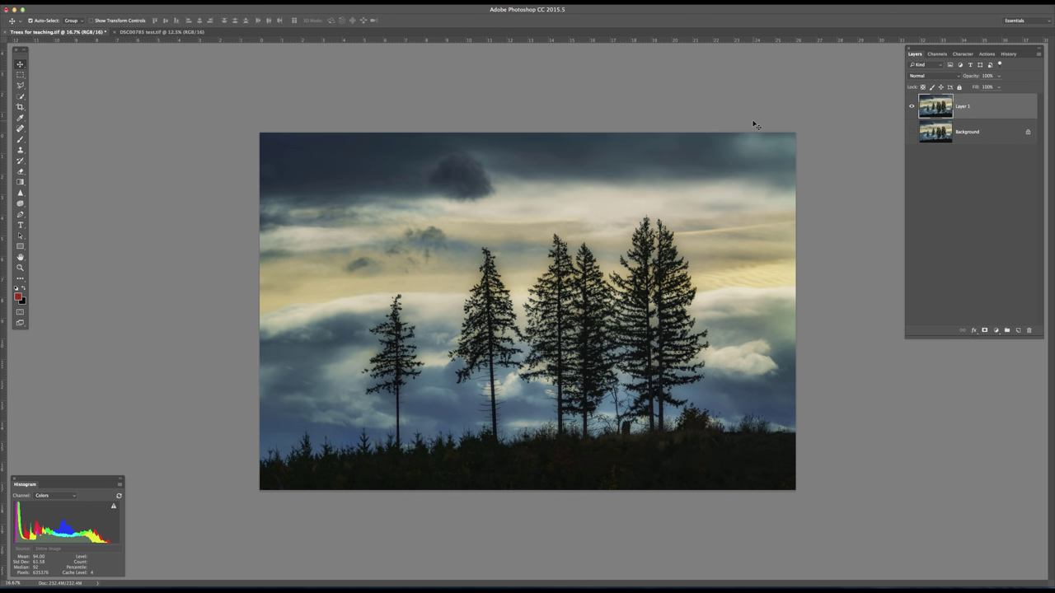
click(911, 133)
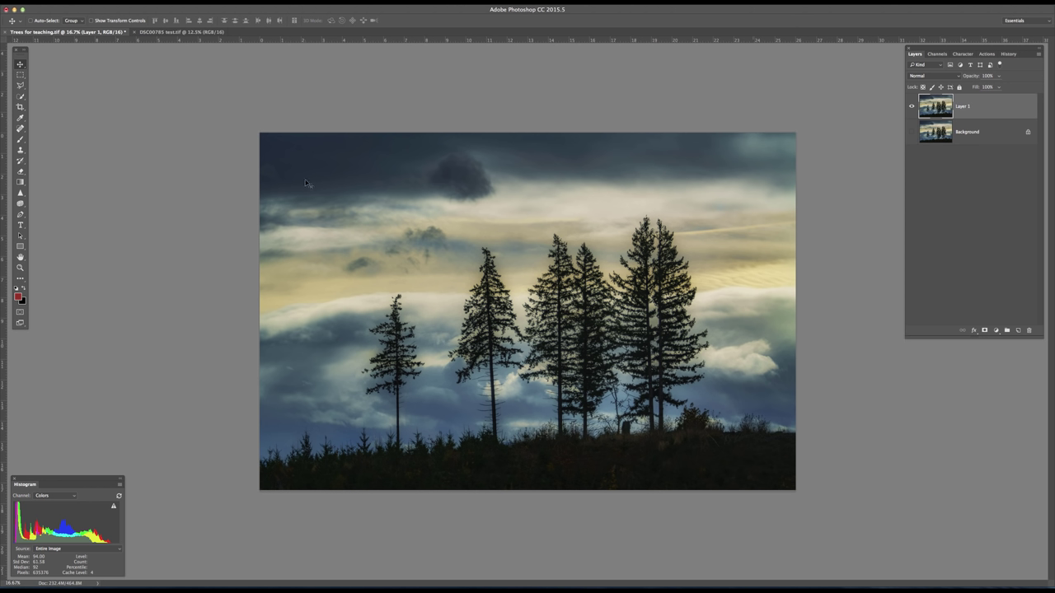
mouse_move(305, 180)
mouse_down()
mouse_move(466, 107)
mouse_move(321, 87)
mouse_move(82, 92)
mouse_move(80, 363)
mouse_move(469, 289)
mouse_move(394, 115)
mouse_move(297, 162)
mouse_up()
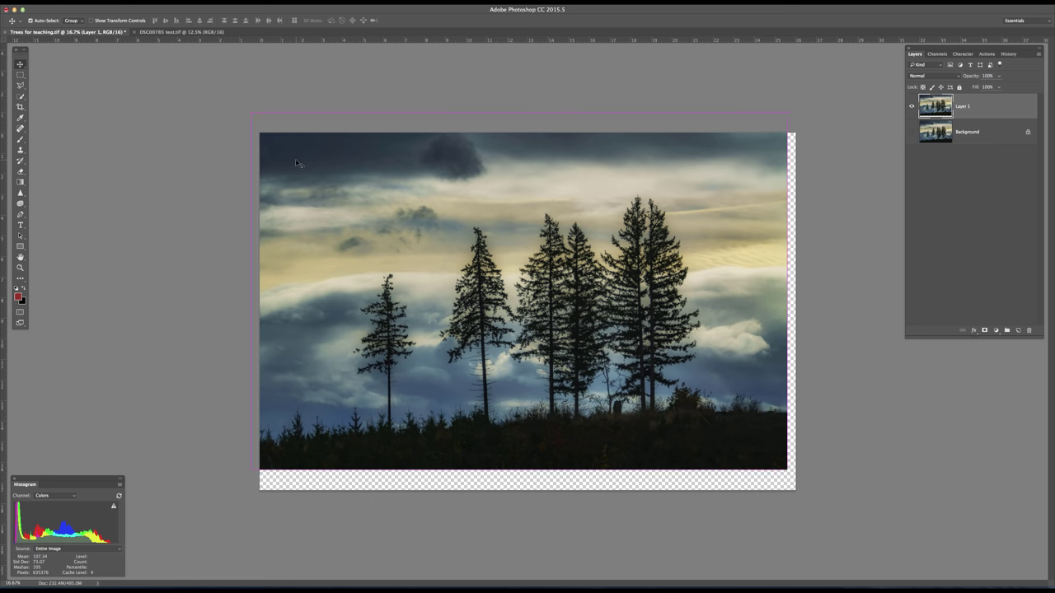
key(ctrl+z)
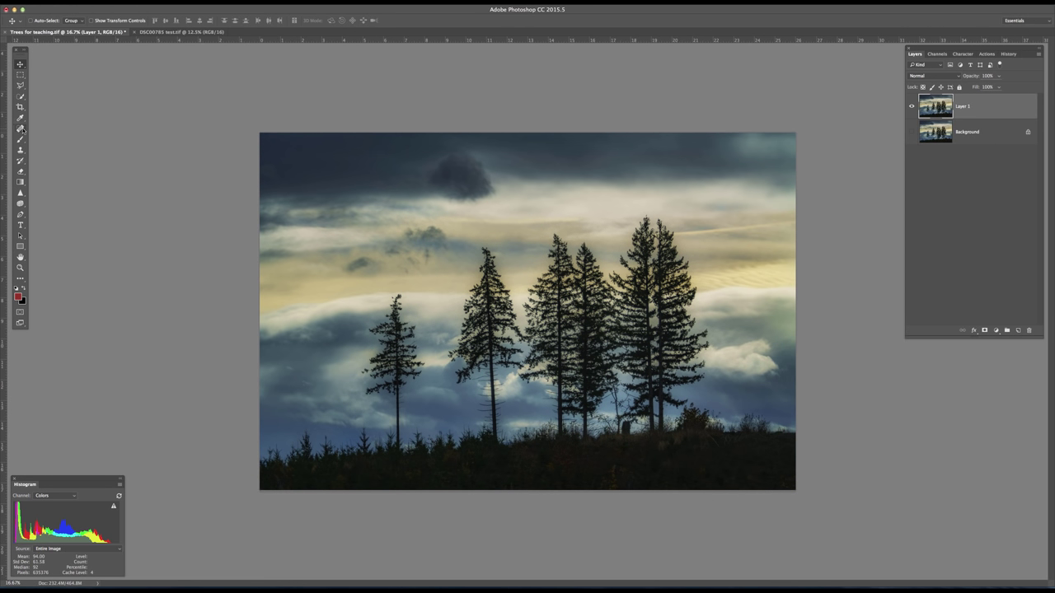
Step: Select the Eraser with a 200 px brush and raise its hardness
click(22, 172)
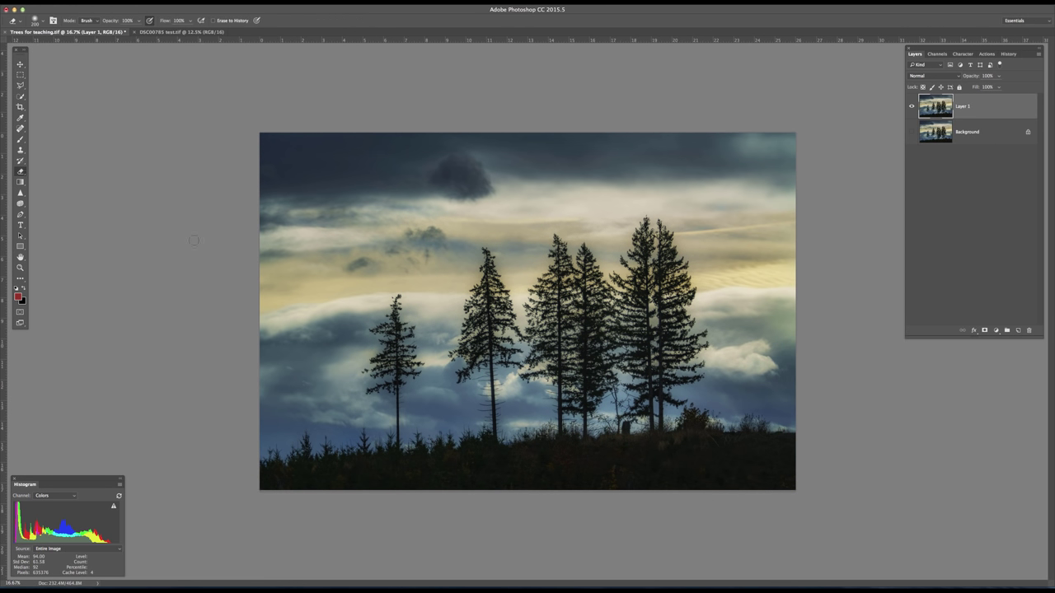
right_click(410, 290)
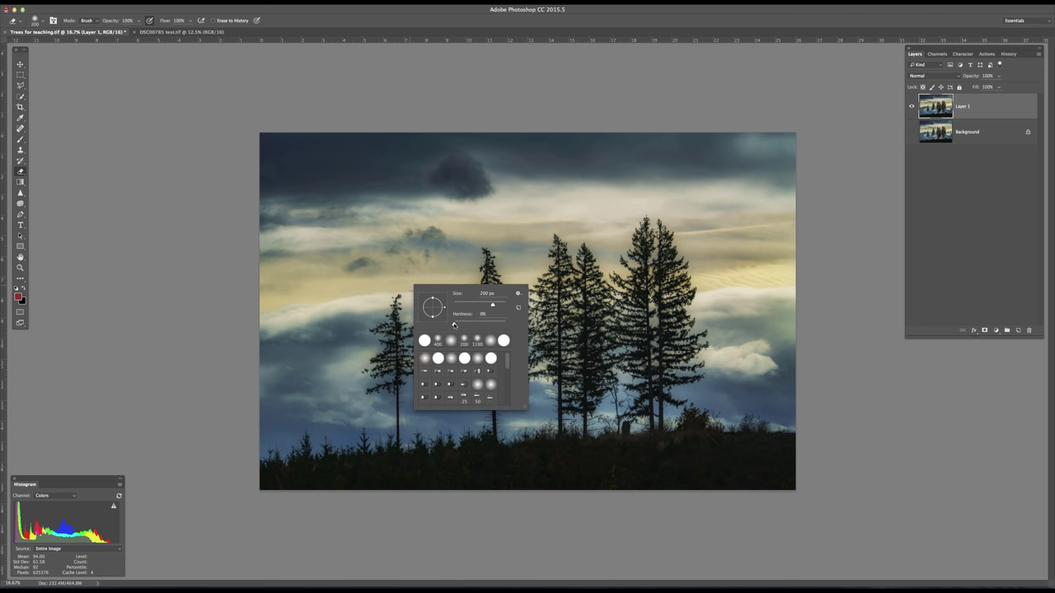
drag(454, 325, 478, 327)
click(170, 78)
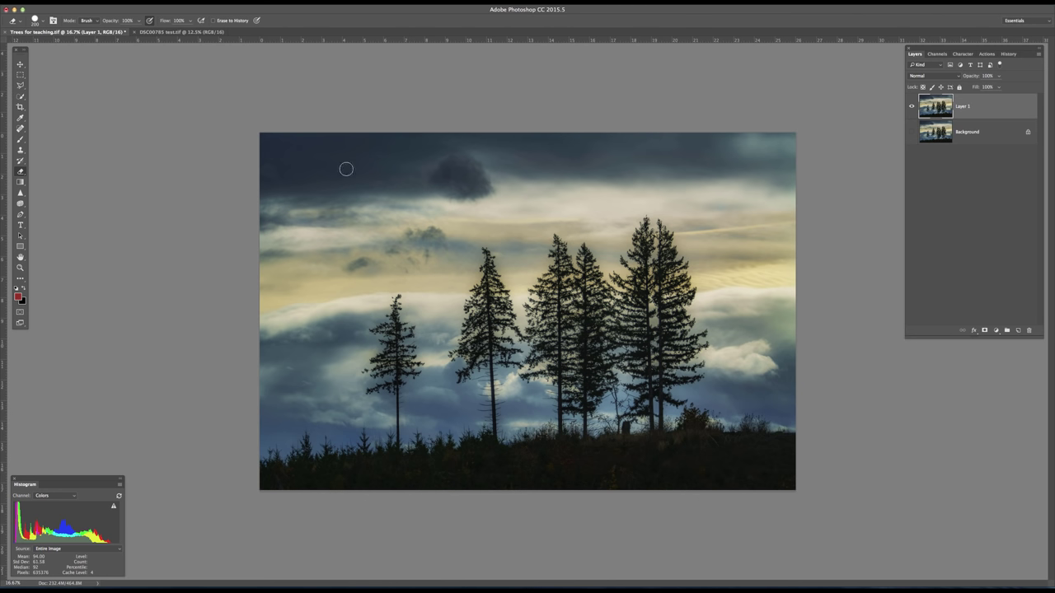
Step: Erase a test stroke on Layer 1, compare it against the Background, then undo it
mouse_move(440, 245)
mouse_down()
mouse_move(495, 226)
mouse_move(510, 336)
mouse_move(458, 372)
mouse_move(402, 358)
mouse_move(494, 332)
mouse_move(615, 330)
mouse_move(626, 310)
mouse_move(608, 279)
mouse_move(455, 291)
mouse_move(586, 223)
mouse_up()
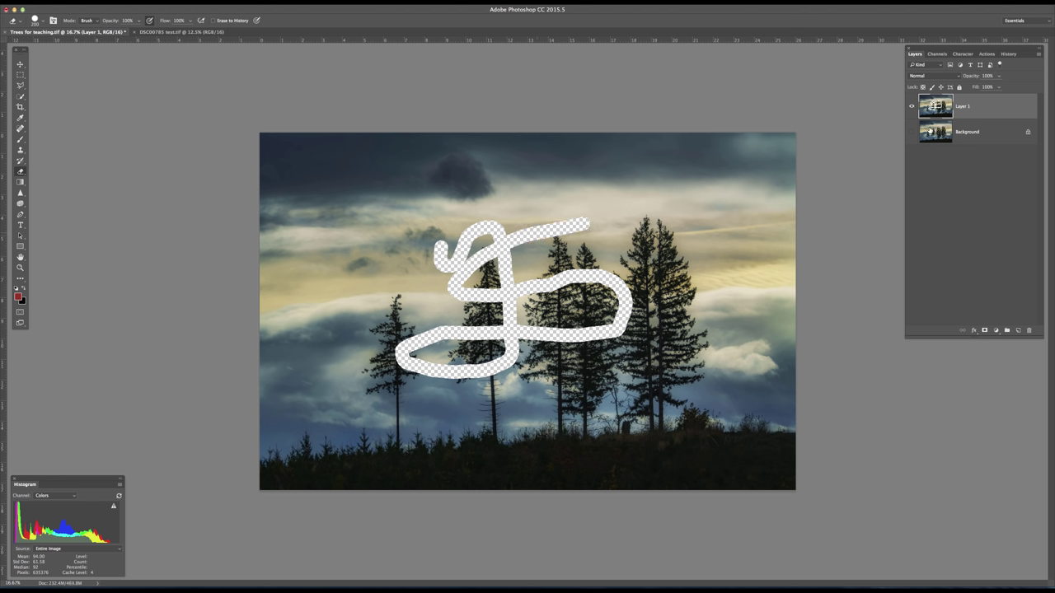
click(912, 132)
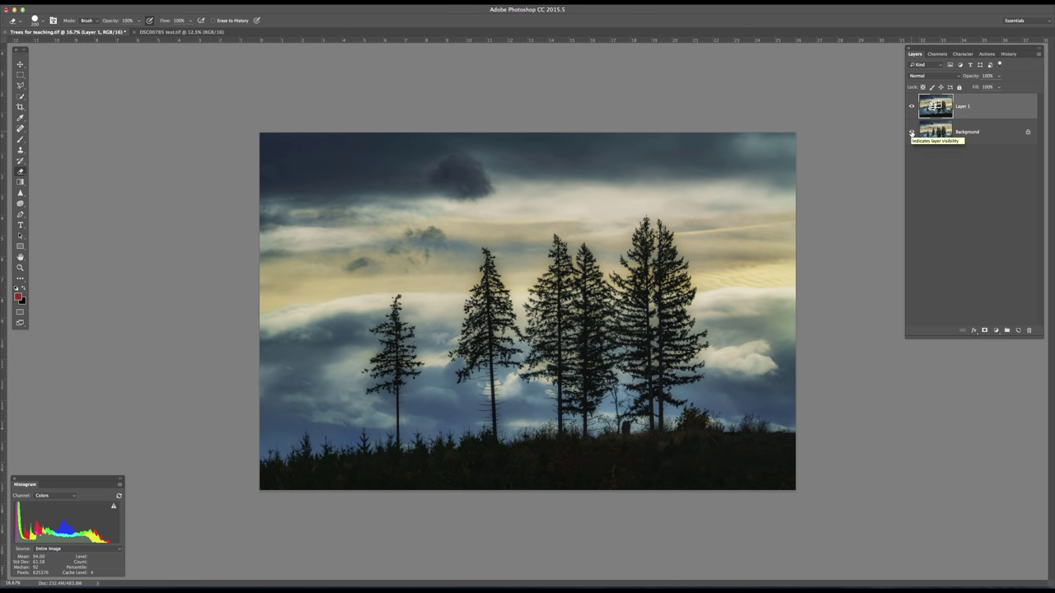
click(912, 133)
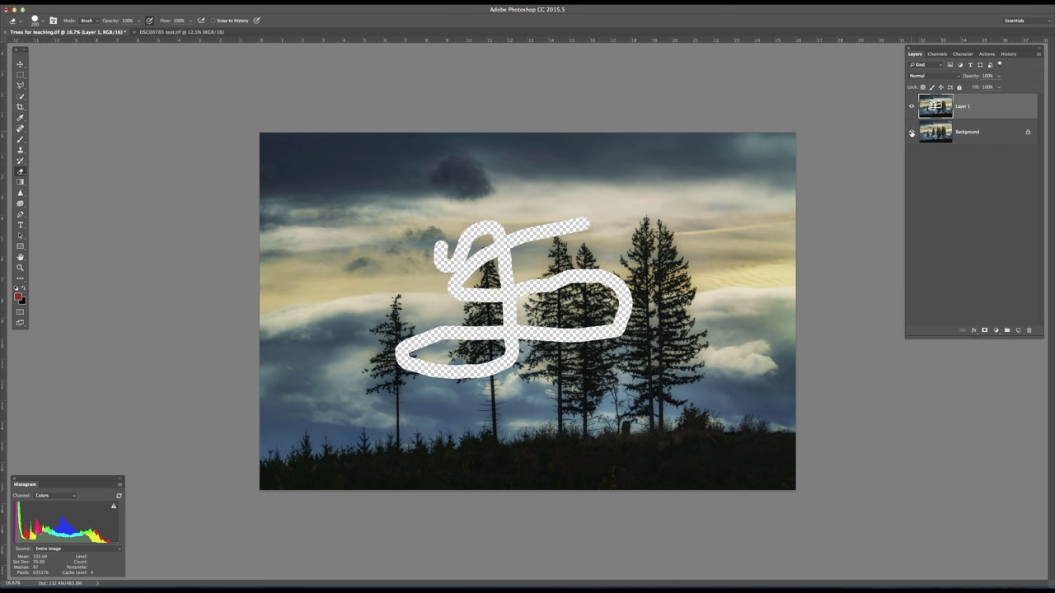
click(911, 132)
click(911, 133)
click(911, 133)
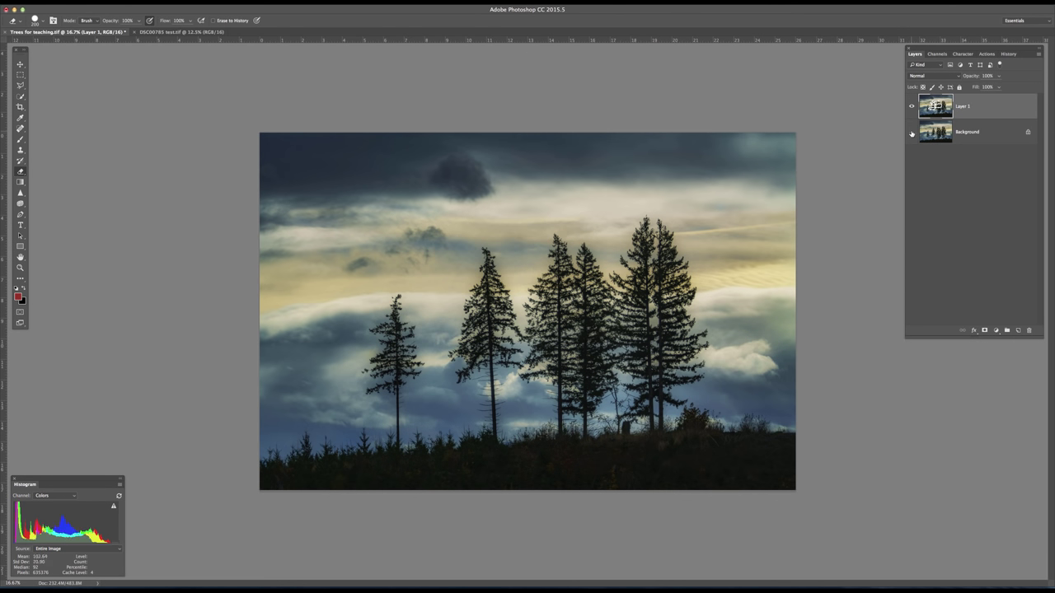
click(911, 132)
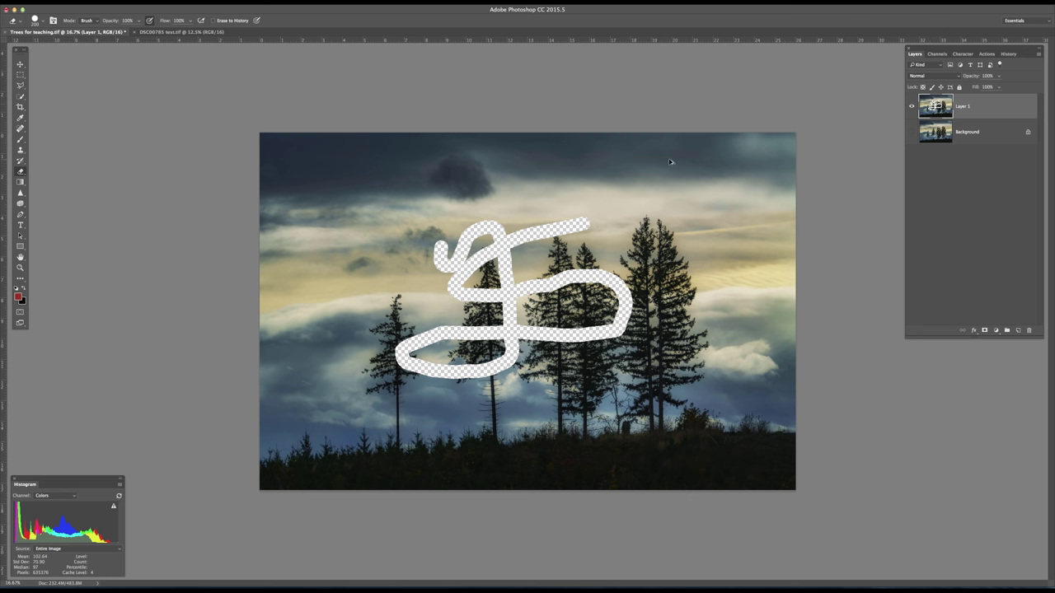
key(super+z)
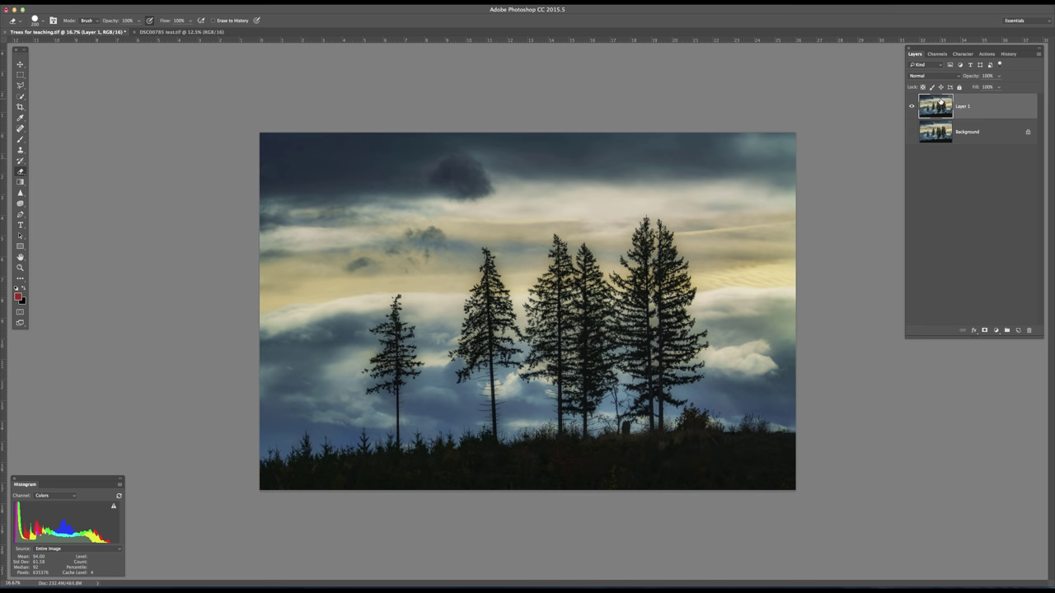
double_click(985, 105)
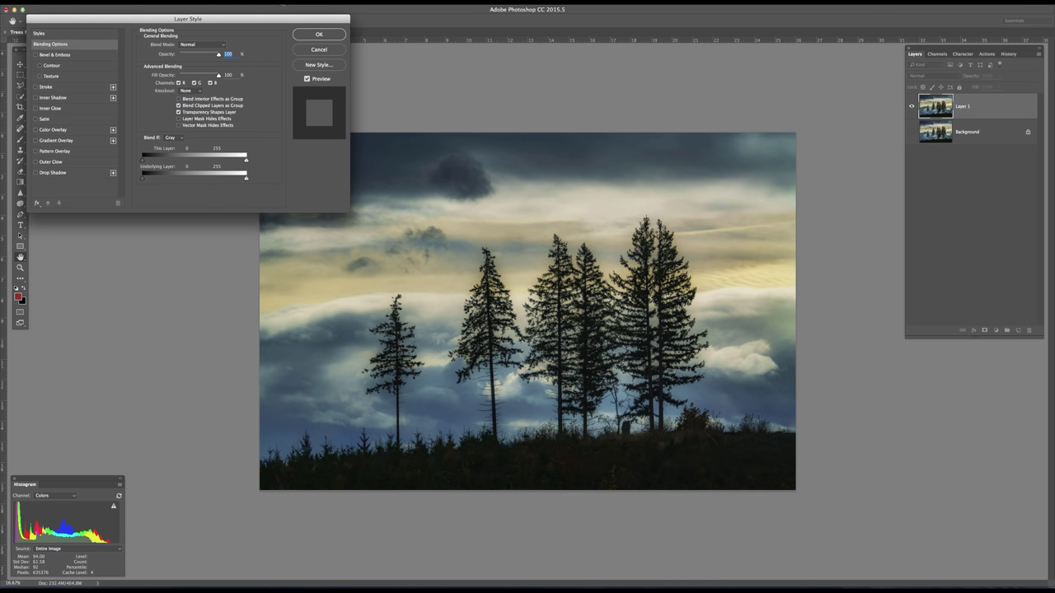
drag(273, 15, 246, 13)
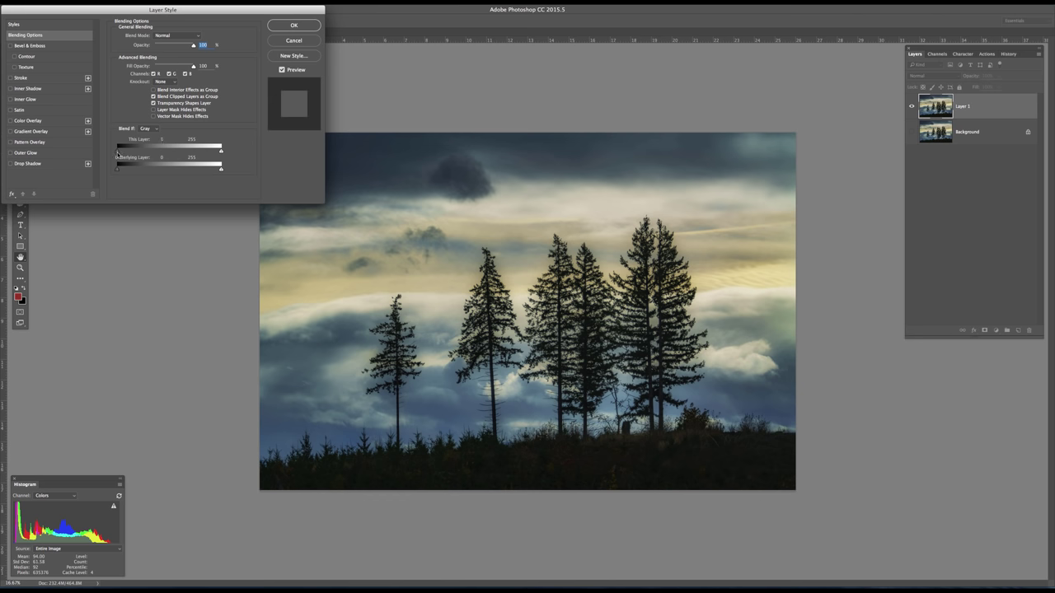
drag(117, 152, 123, 154)
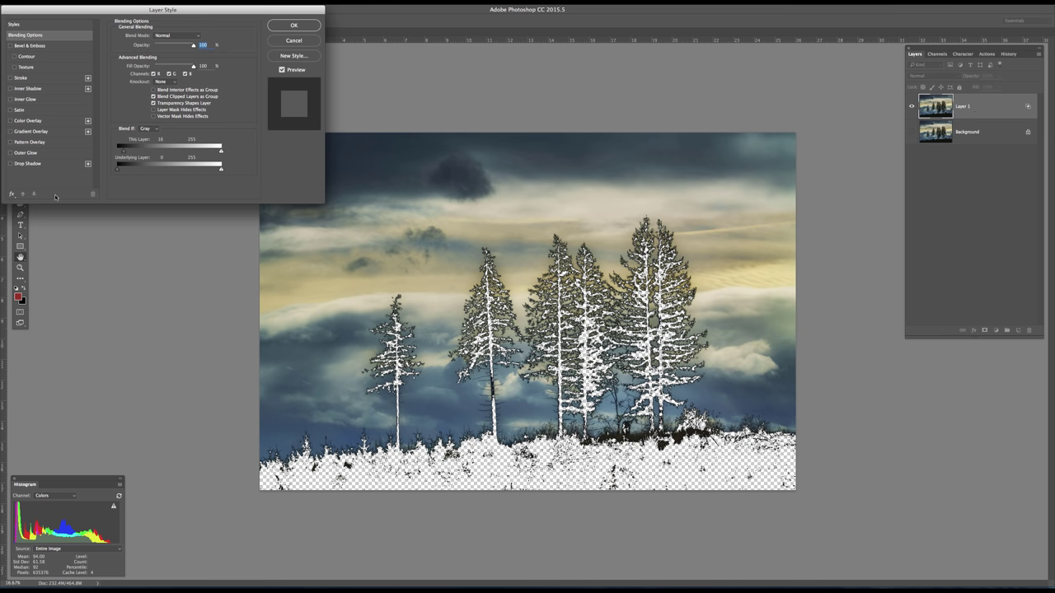
drag(124, 152, 117, 154)
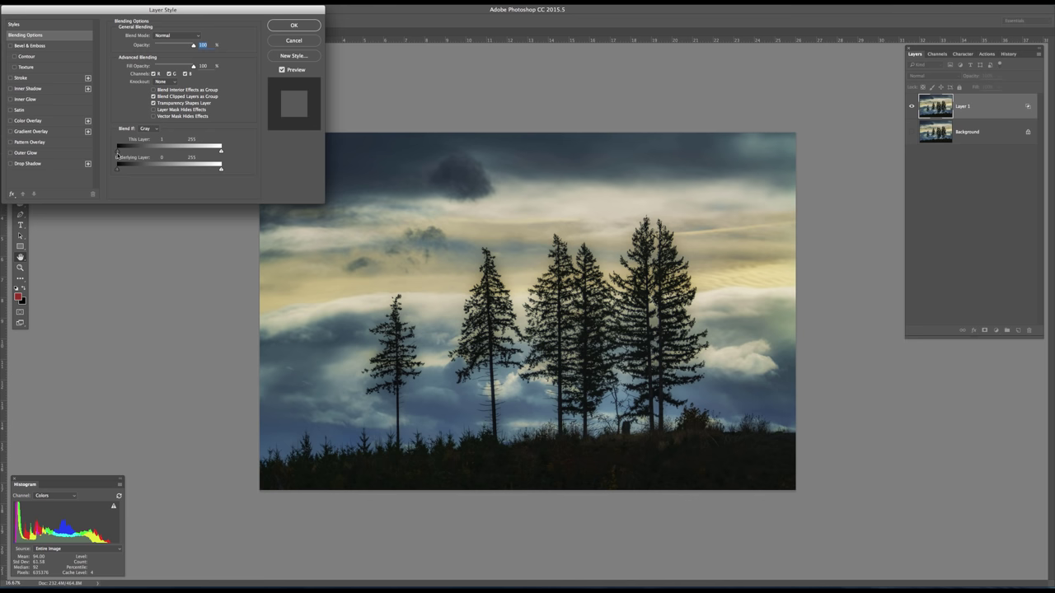
drag(117, 155, 120, 155)
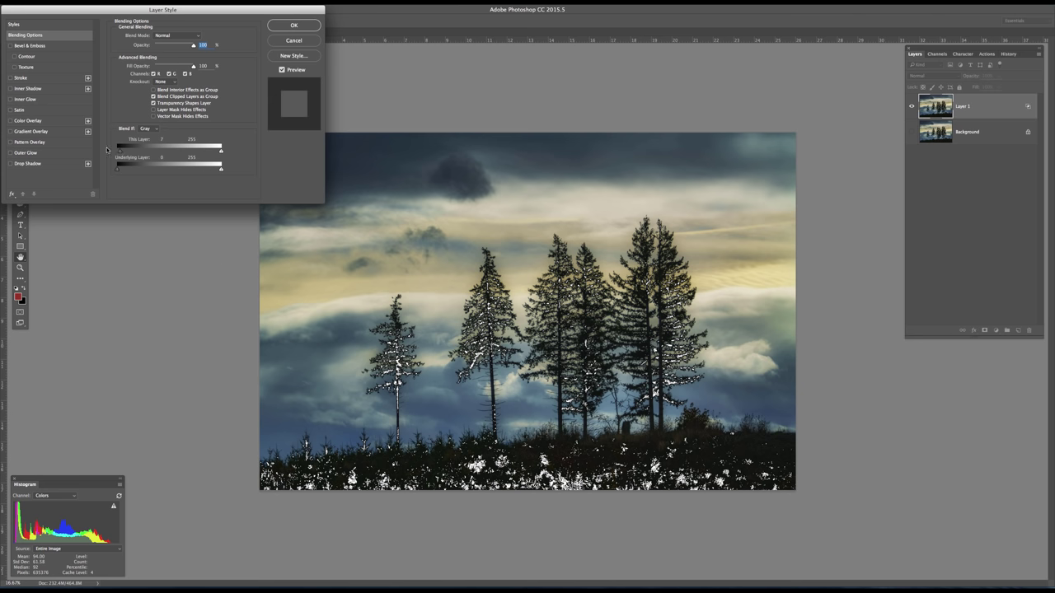
drag(120, 151, 116, 152)
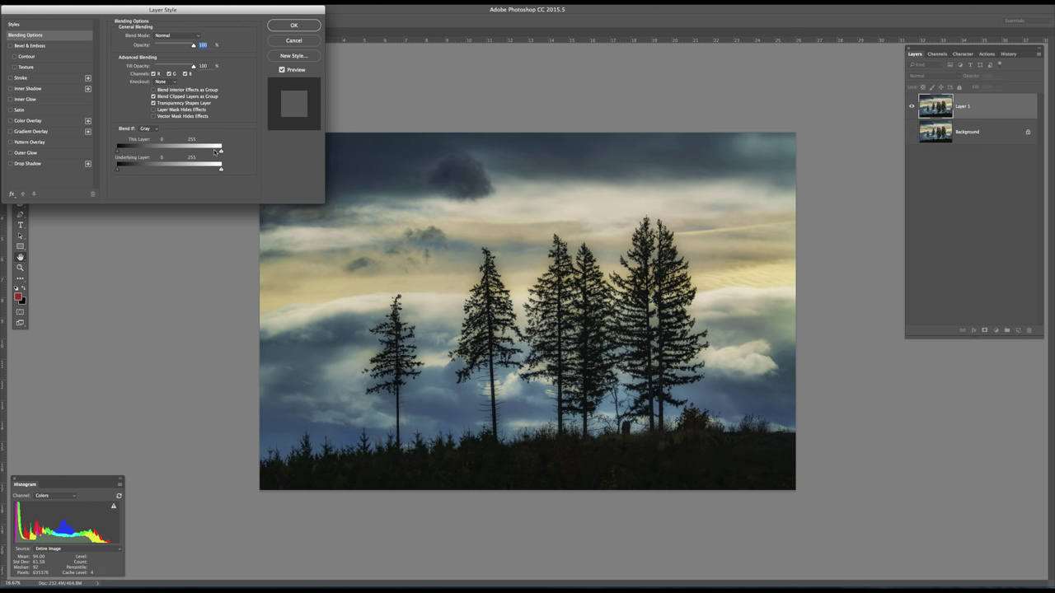
Step: Preview the This Layer white Blend If slider moved left, then cancel Layer Style
drag(221, 153, 146, 163)
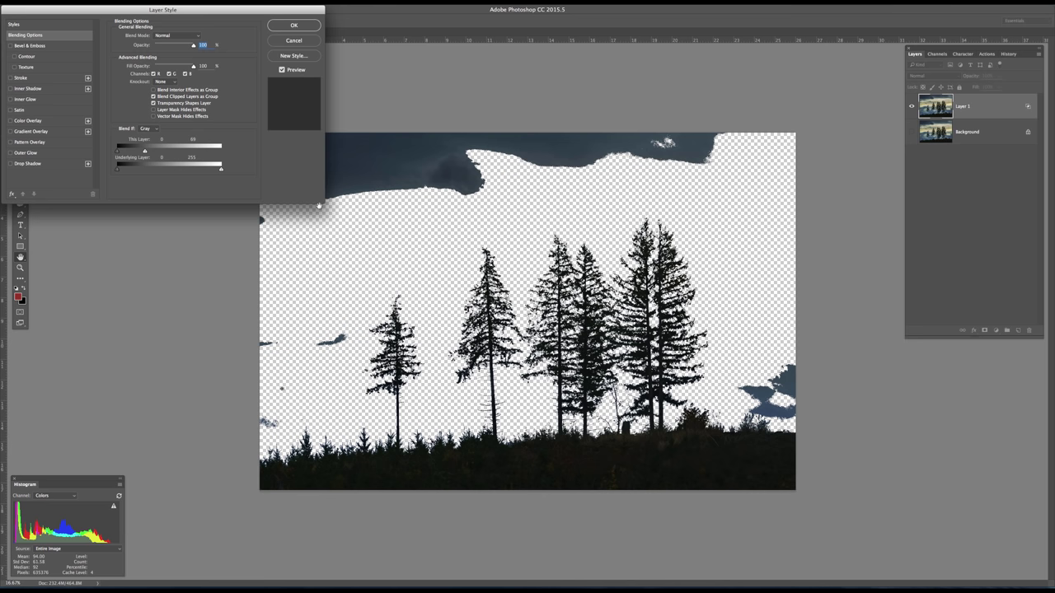
click(294, 41)
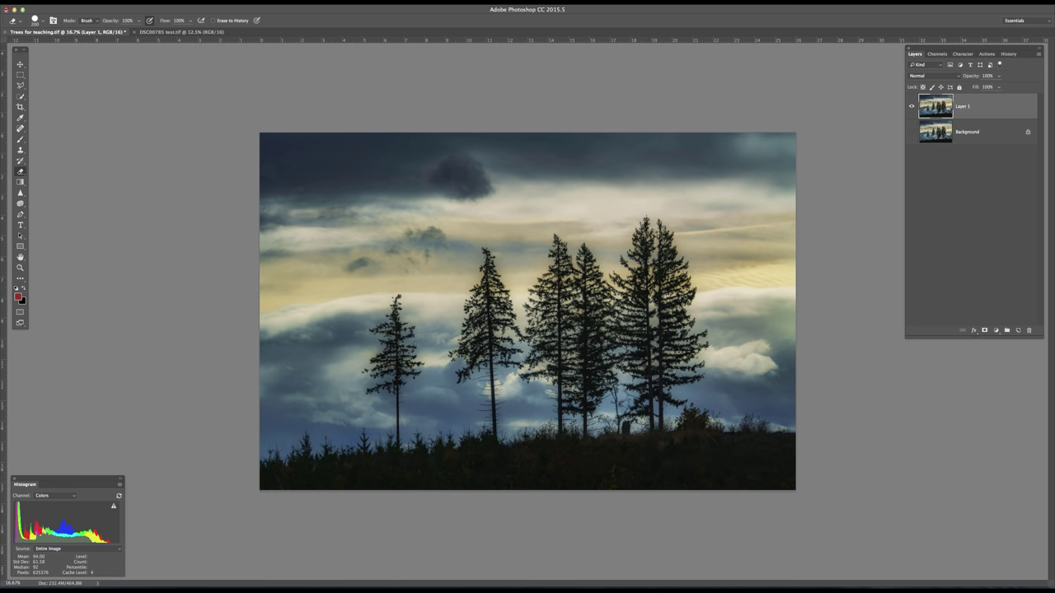
click(211, 1)
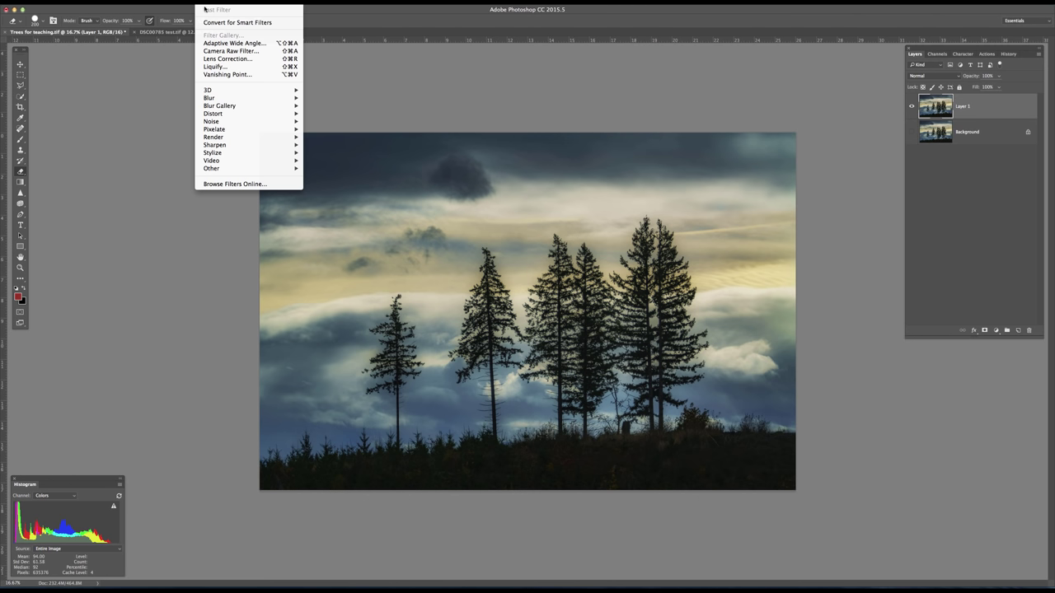
Step: Open Layer 1 in the Camera Raw Filter, zoom into the treeline, then fit the view
click(243, 52)
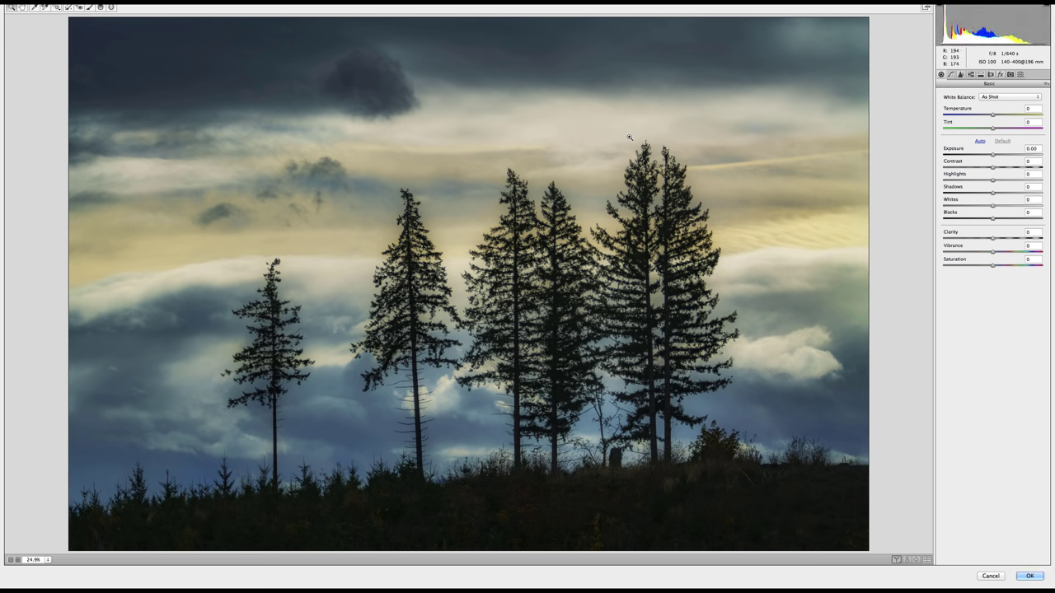
key(super+equal)
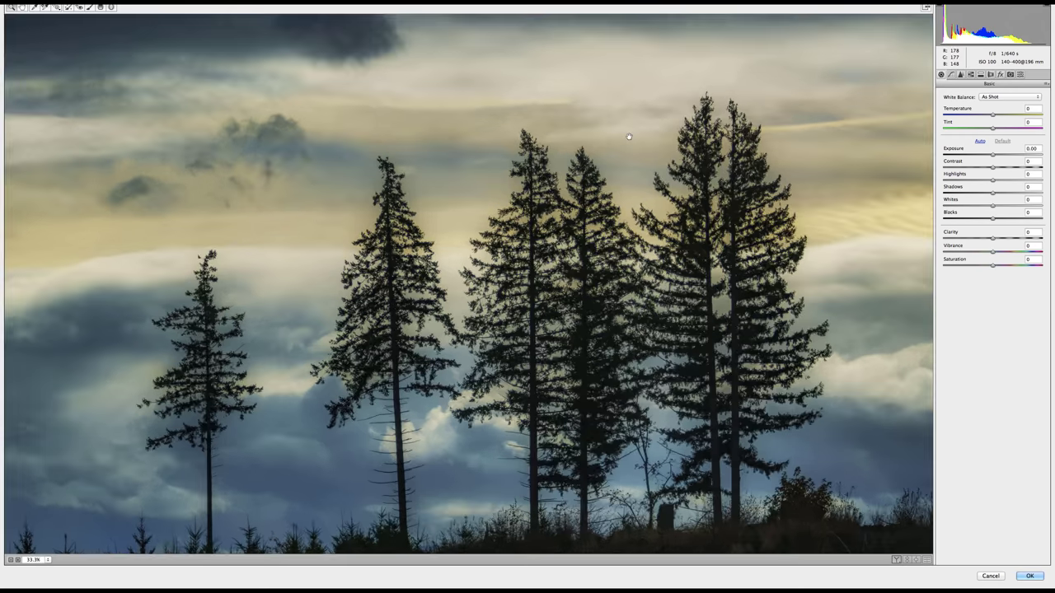
key(super+equal)
scroll(752, 216, left, 5)
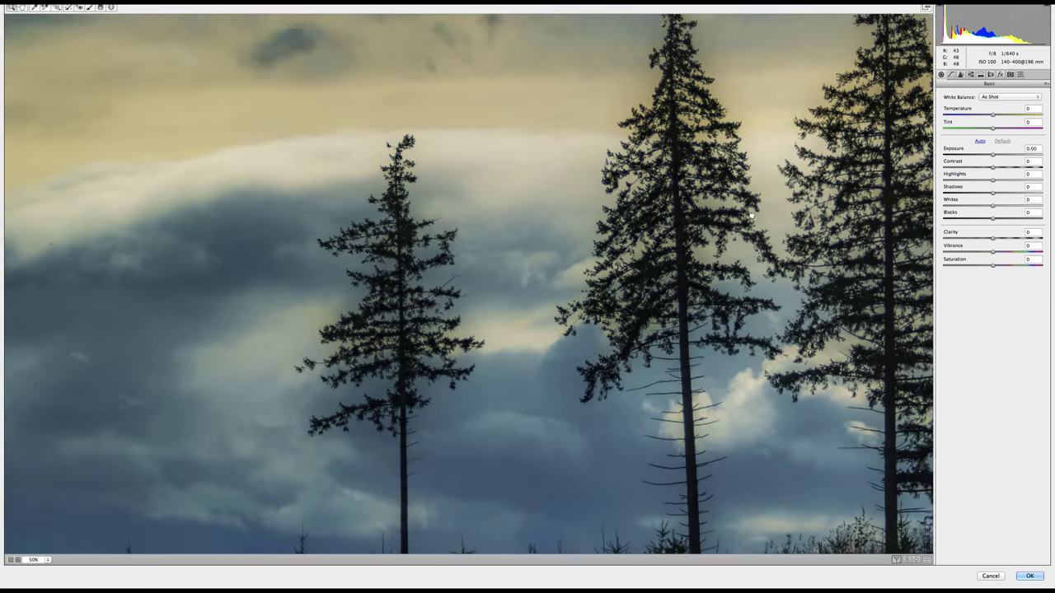
scroll(384, 370, down, 5)
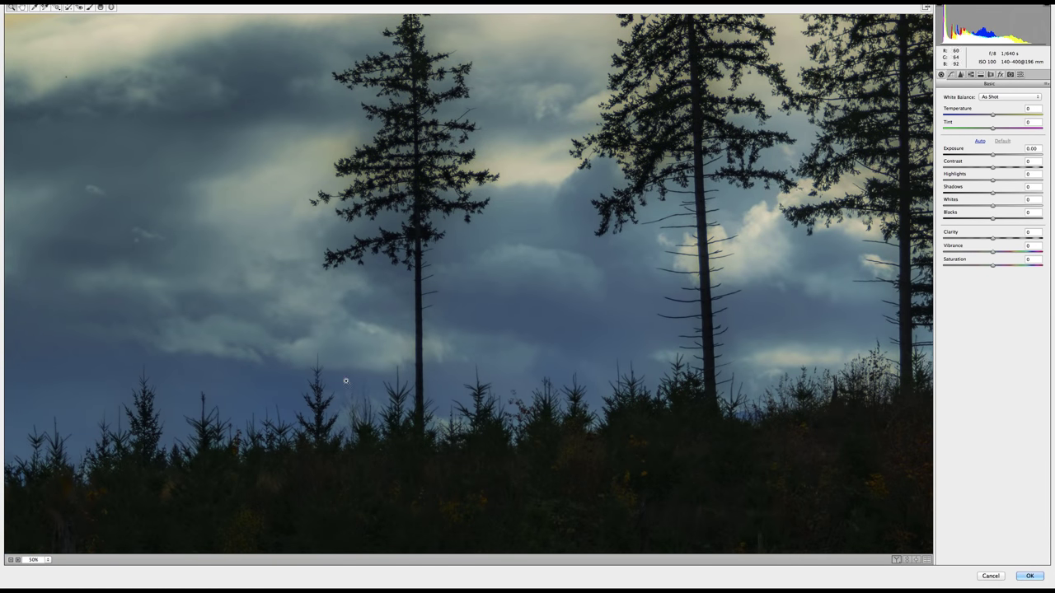
key(super+0)
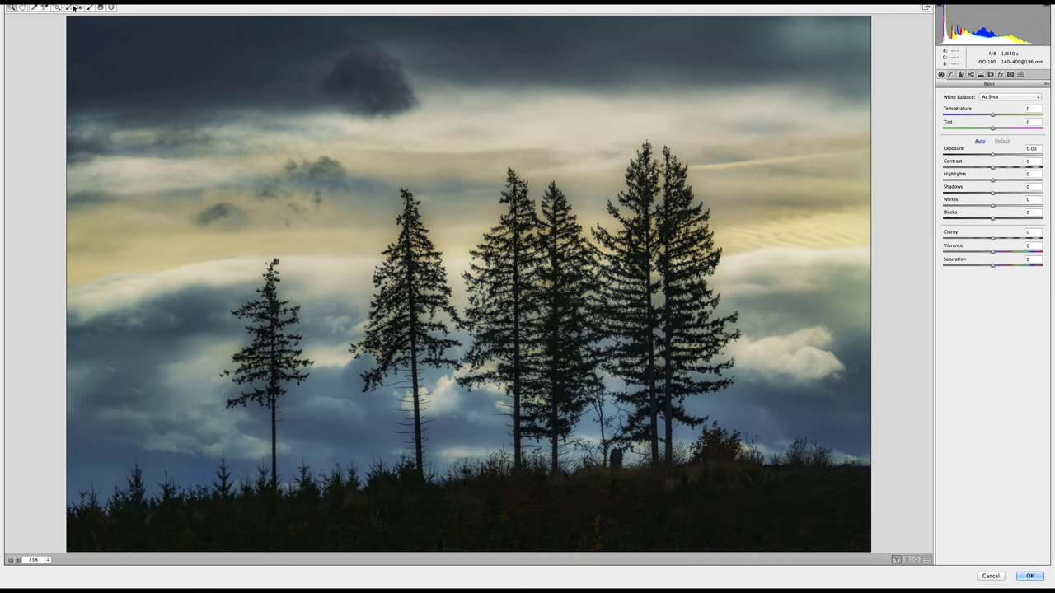
Step: Set the Adjustment Brush to Clarity -100, Saturation 0 and size 9, and apply the filter
click(88, 8)
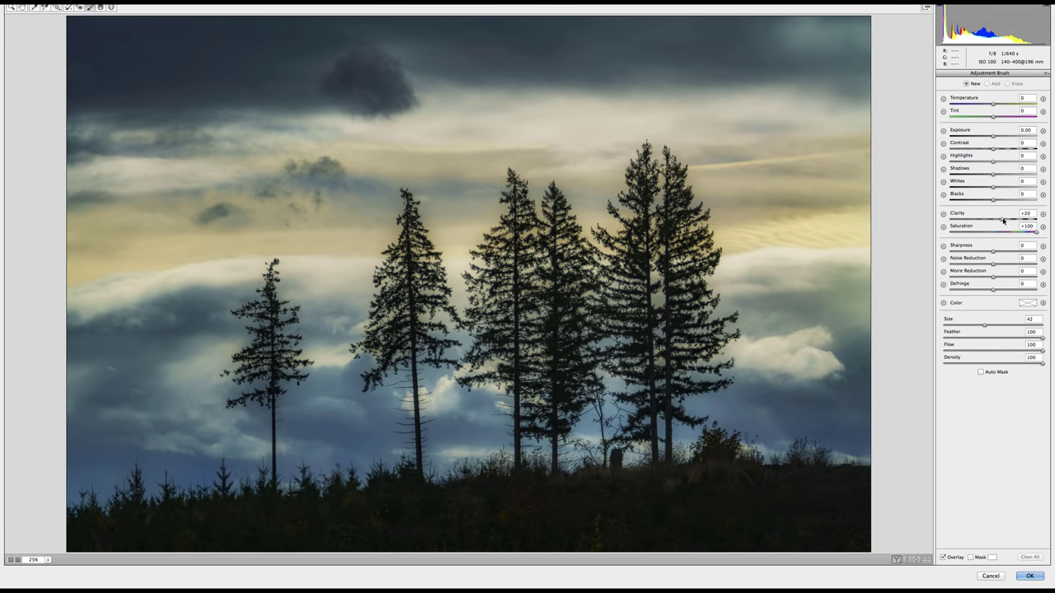
drag(1003, 220, 949, 219)
click(1036, 214)
click(1035, 226)
text(0)
key(bracketleft)
key(bracketleft)
key(bracketleft)
key(bracketleft)
key(bracketleft)
key(bracketleft)
key(bracketleft)
key(bracketleft)
click(1030, 576)
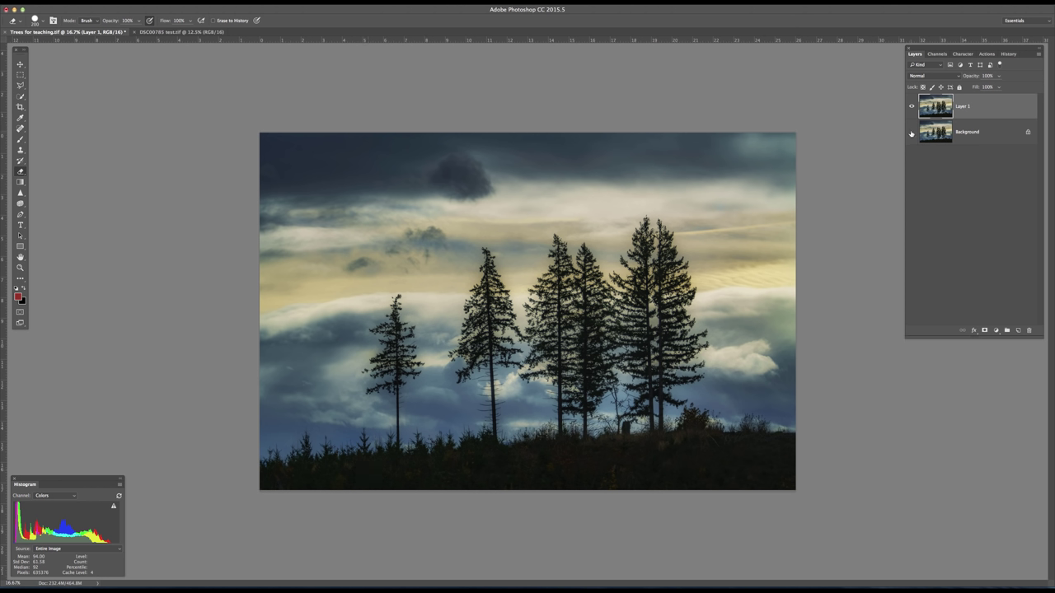
Step: In Layer 1's Blending Options, set the This Layer white Blend If slider to about 67
double_click(988, 109)
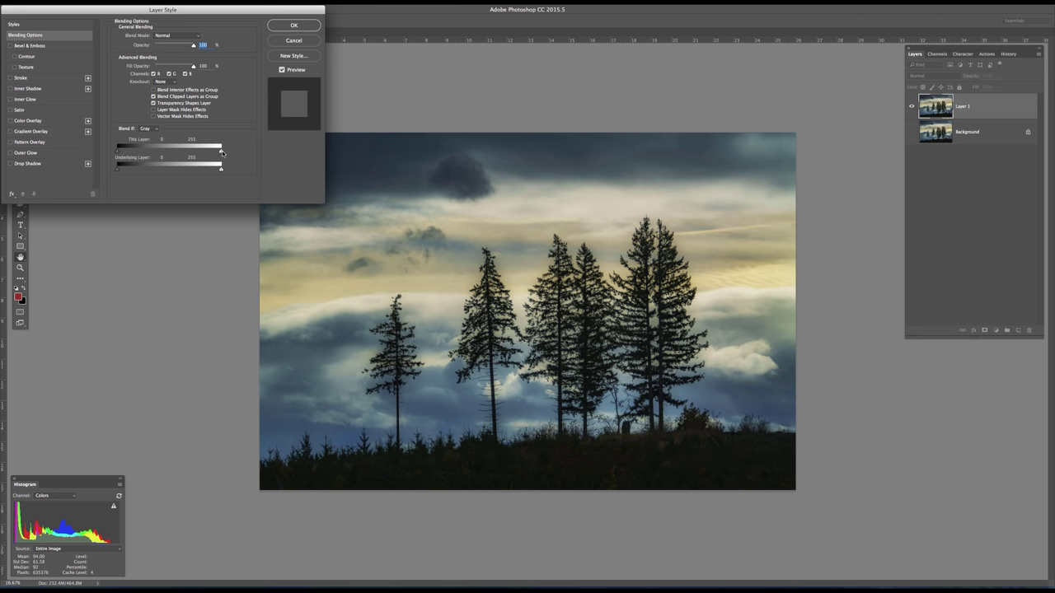
drag(221, 153, 150, 160)
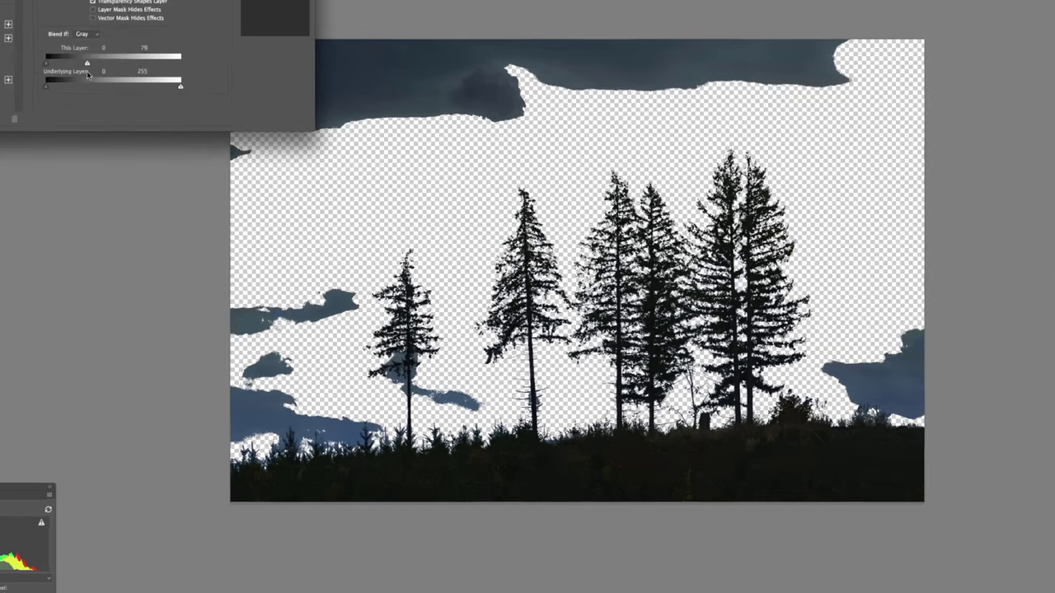
drag(88, 73, 90, 73)
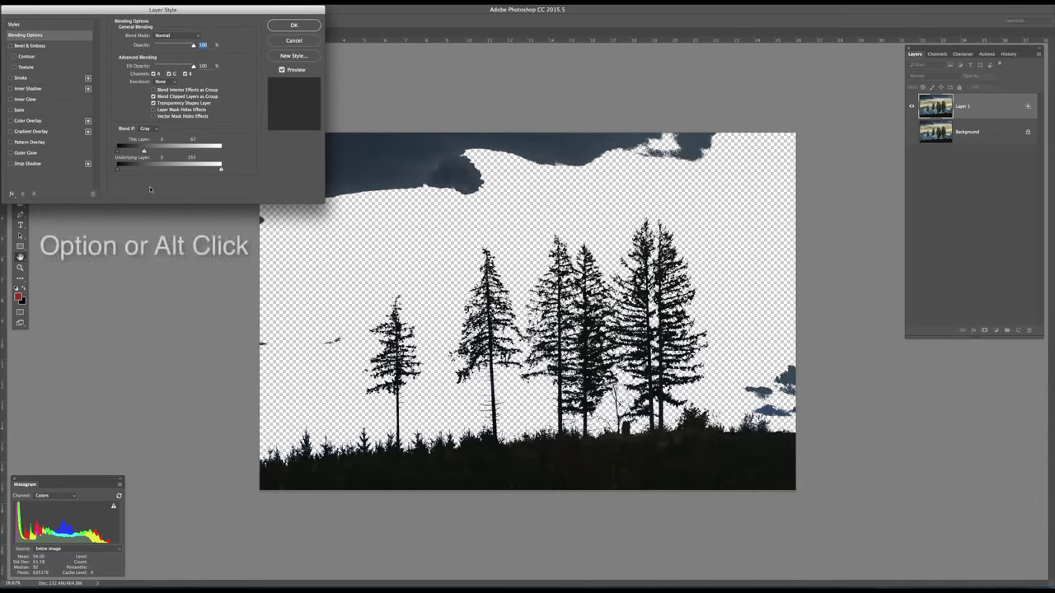
Step: Split the This Layer white Blend If slider to about 48/74 and apply the style
key(alt)
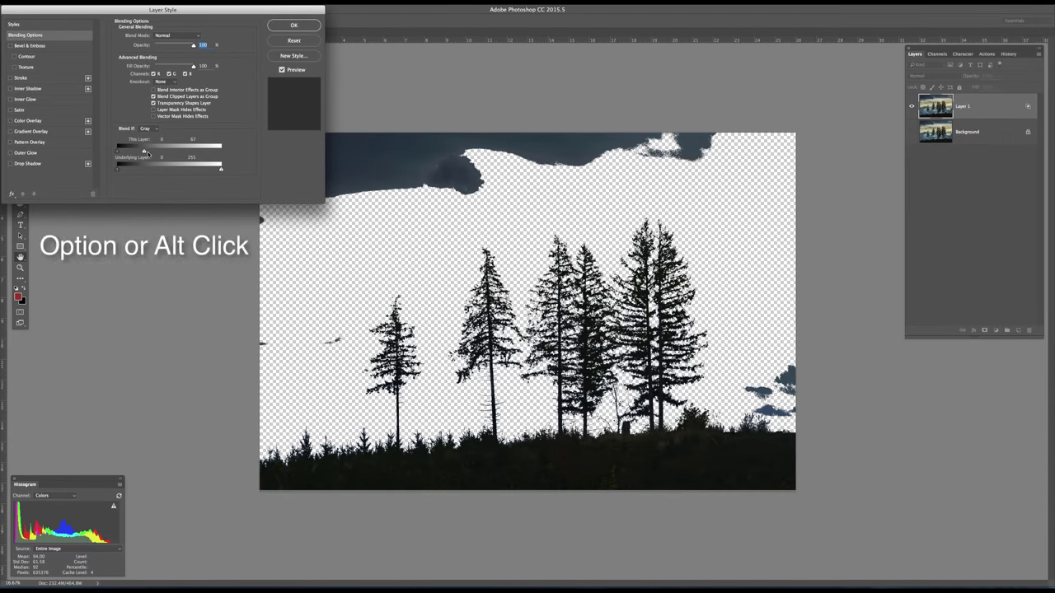
drag(144, 152, 138, 153)
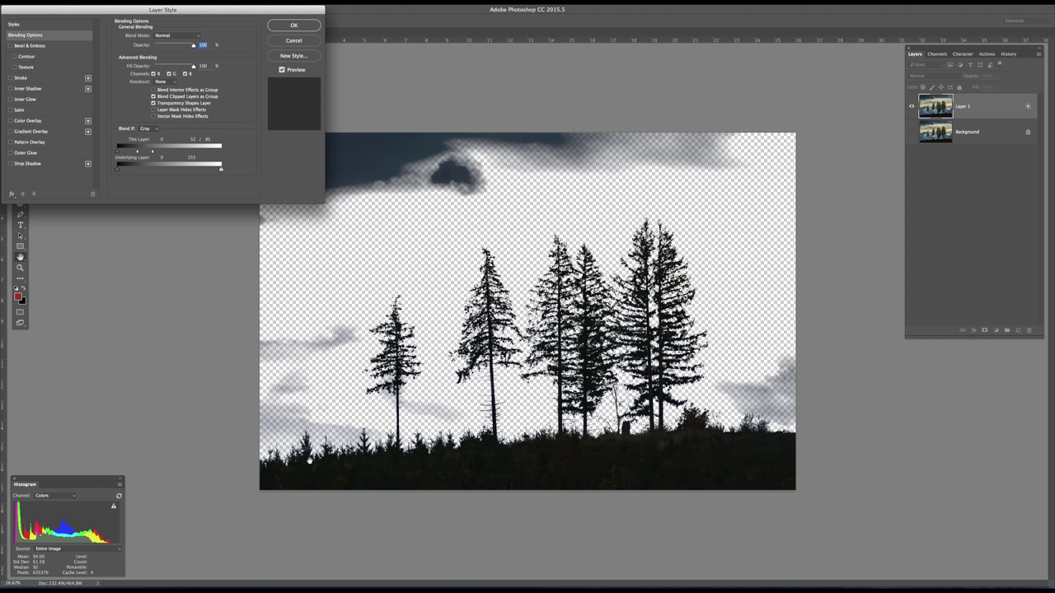
key(alt)
drag(139, 152, 148, 152)
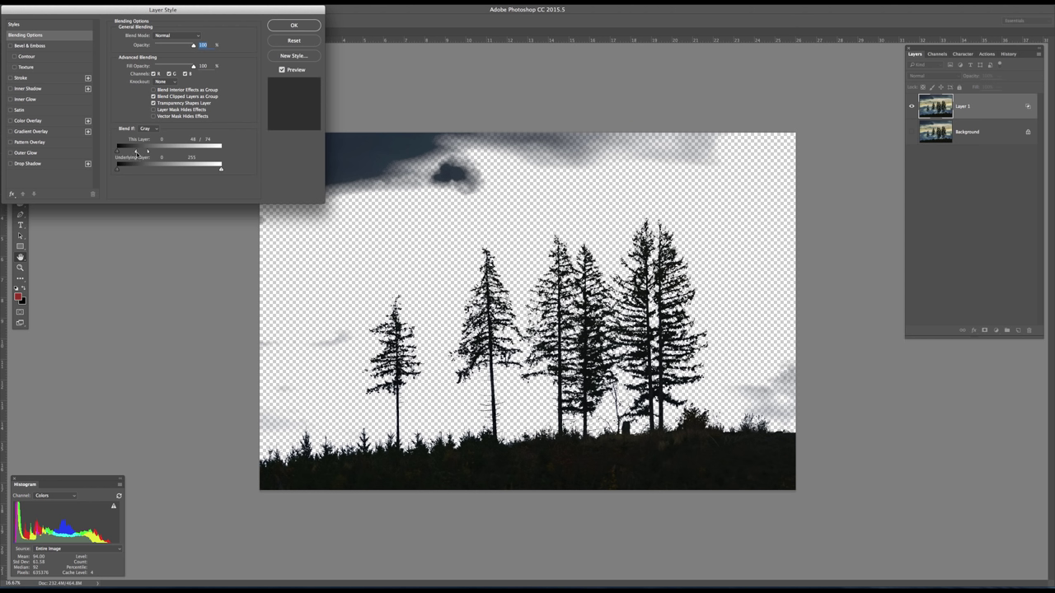
mouse_move(137, 151)
mouse_down()
mouse_move(147, 152)
mouse_move(137, 153)
mouse_up()
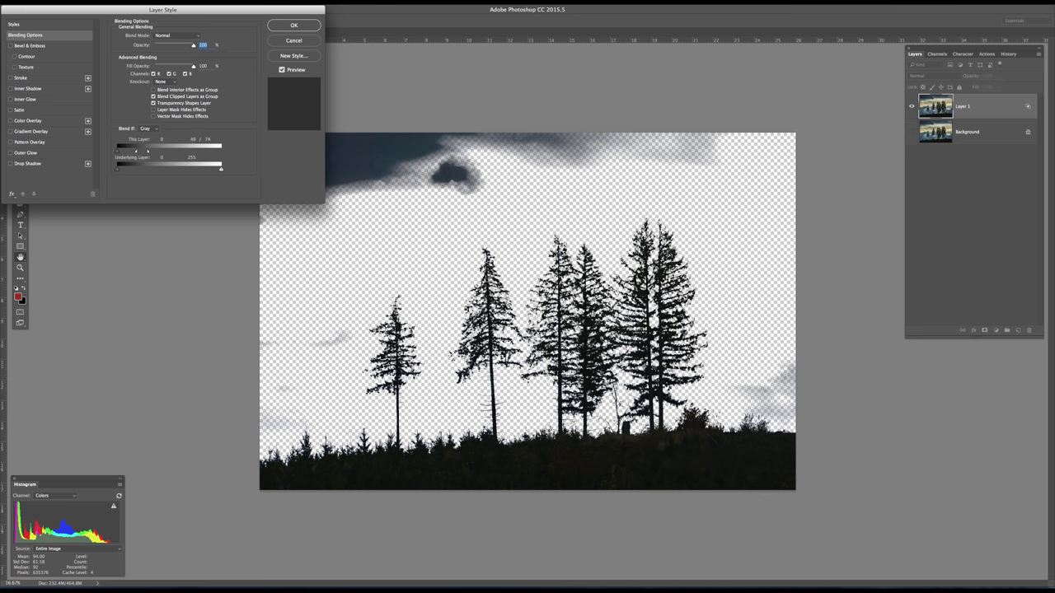
click(280, 25)
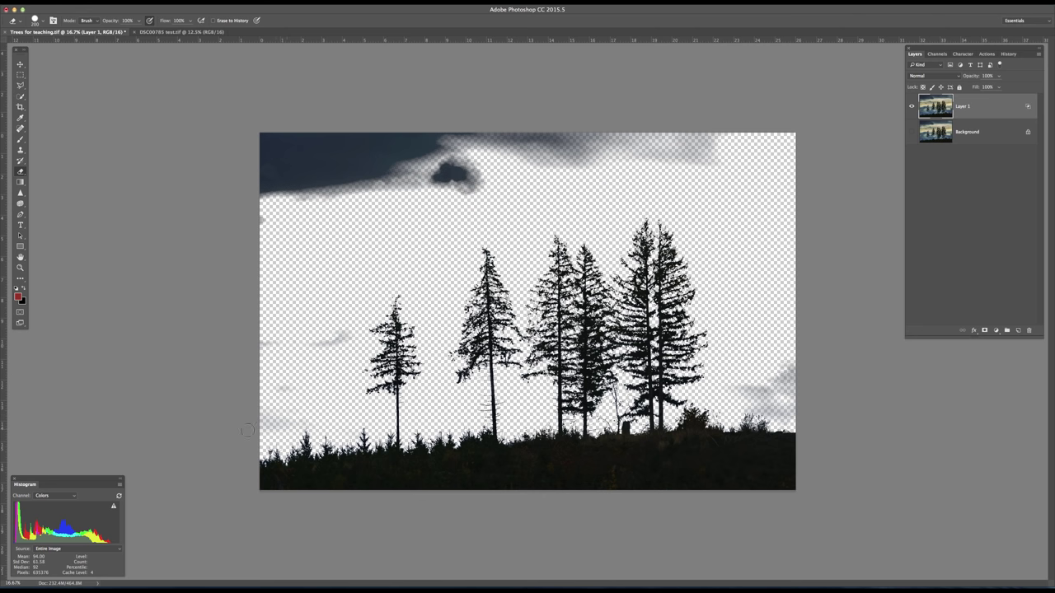
Step: Reopen Layer 1's blending options, set the This Layer Blend If split to 49/83, and apply it
right_click(997, 108)
key(Escape)
double_click(996, 108)
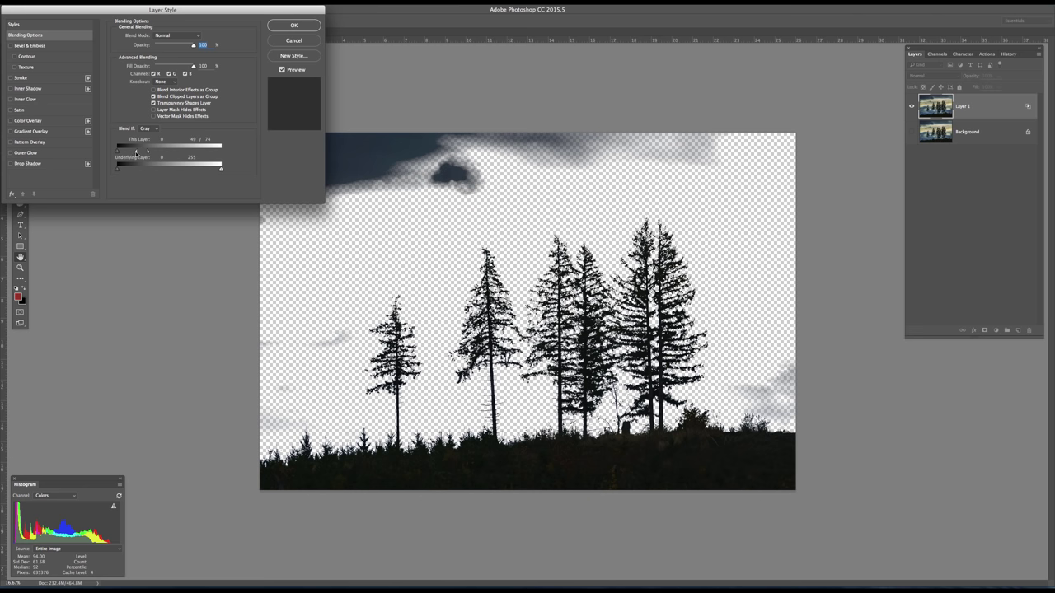
drag(148, 153, 143, 153)
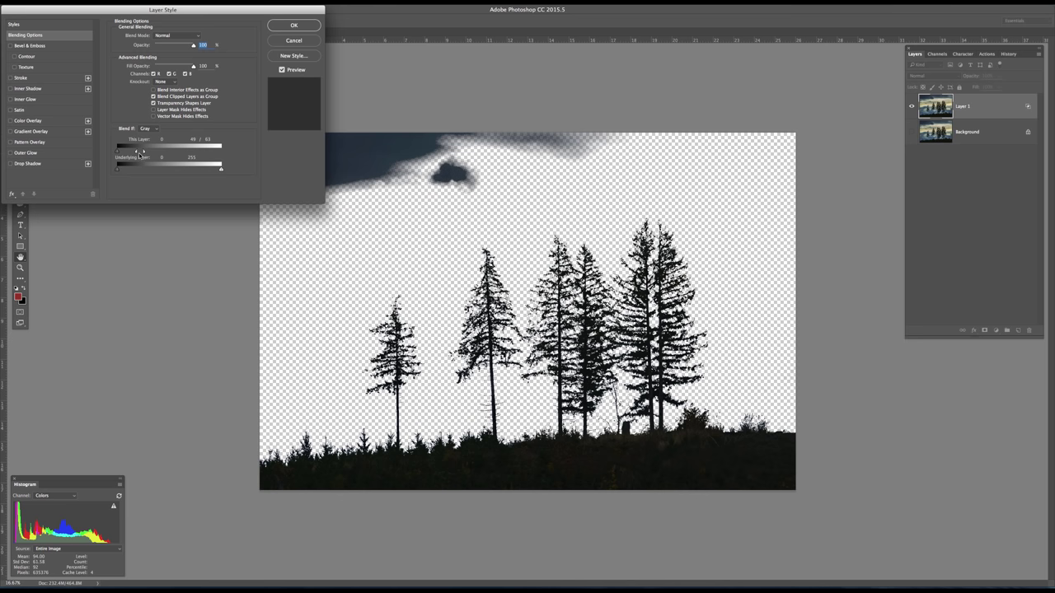
click(285, 24)
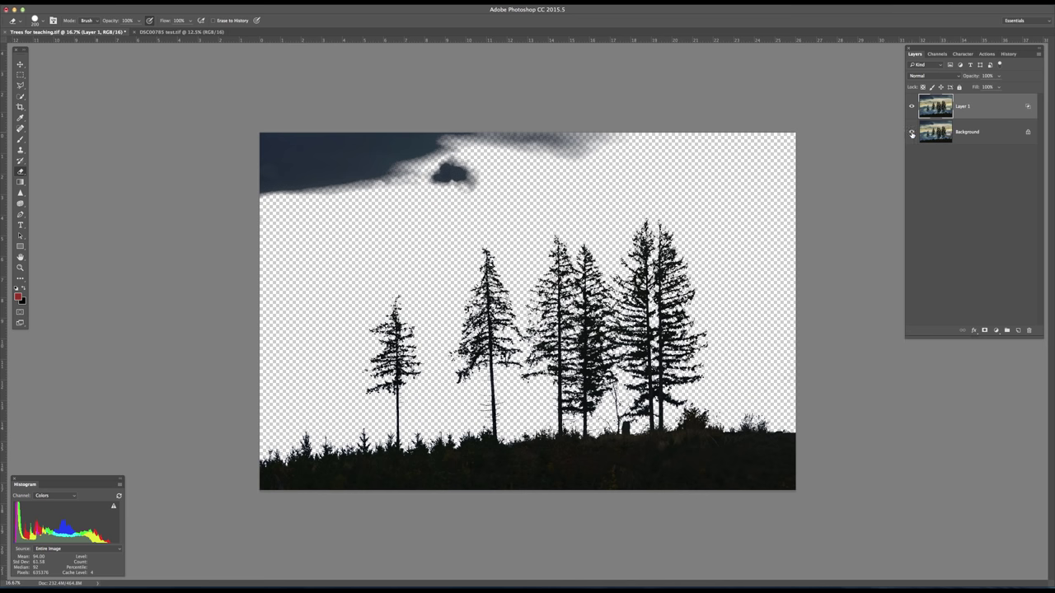
Step: Show the Background, reposition Layer 1's trees with the Move tool, then select the Background layer
click(911, 132)
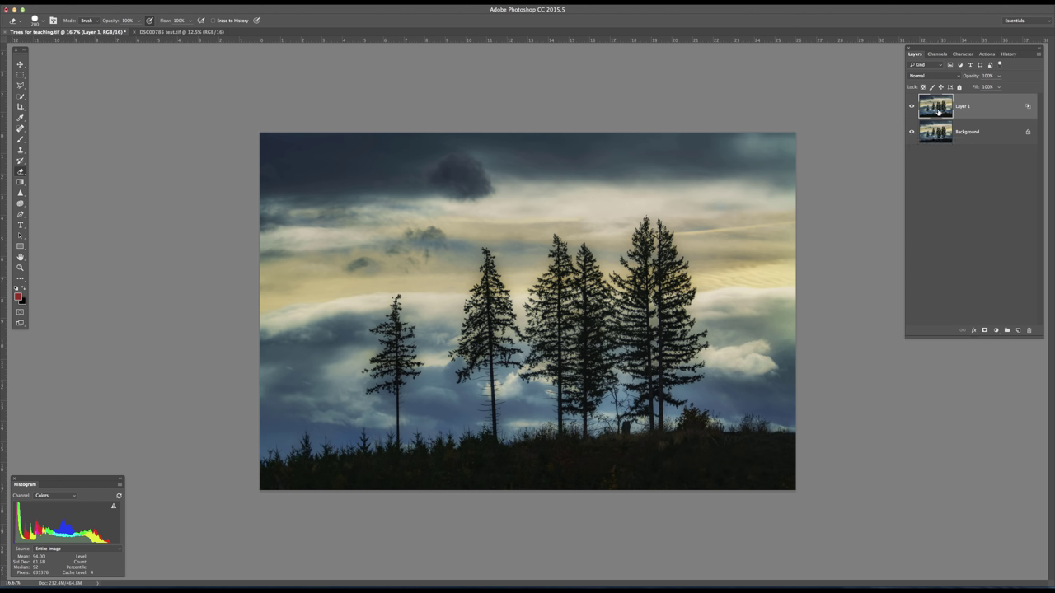
key(v)
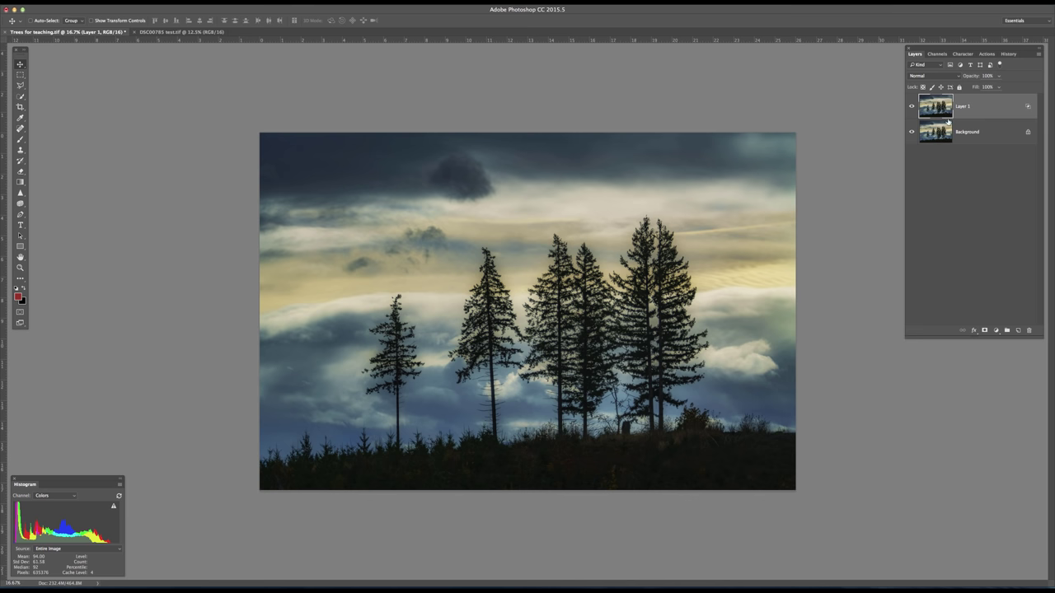
drag(637, 272, 436, 174)
drag(450, 211, 763, 284)
drag(760, 247, 655, 236)
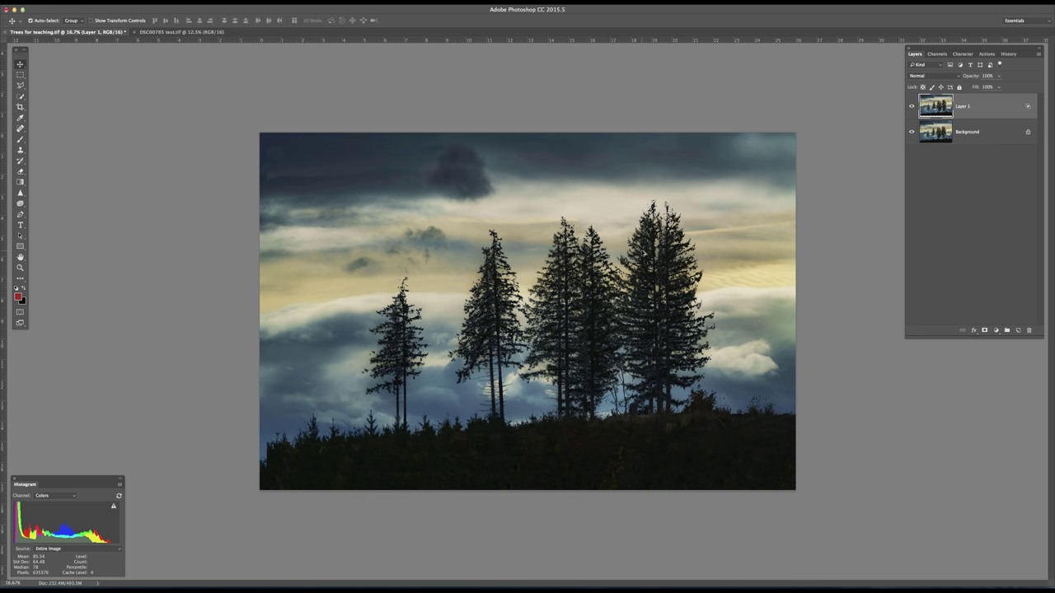
key(ctrl+z)
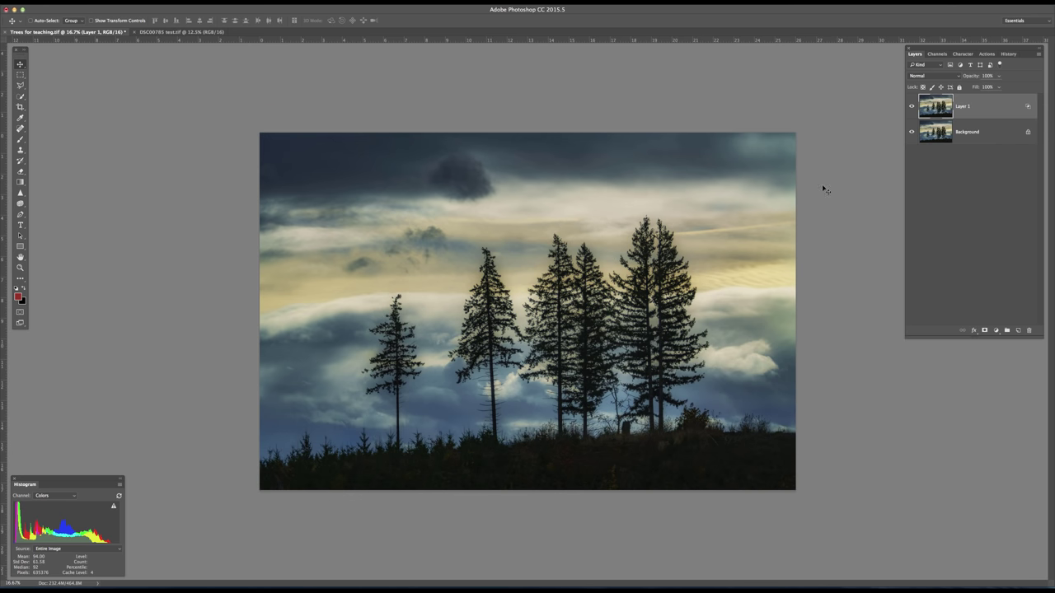
click(939, 132)
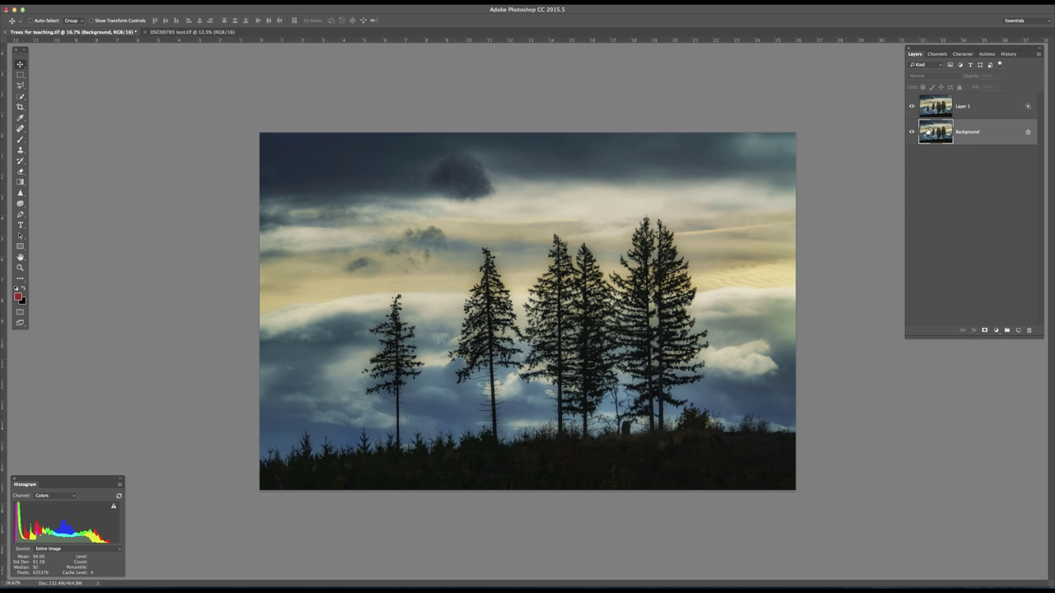
key(super+j)
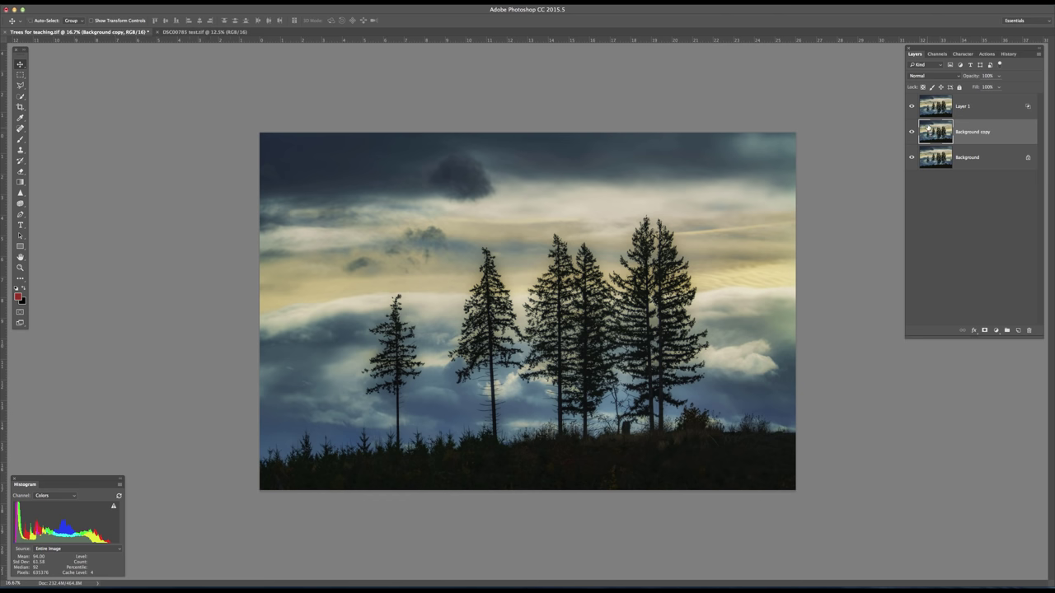
click(940, 76)
click(927, 264)
key(Delete)
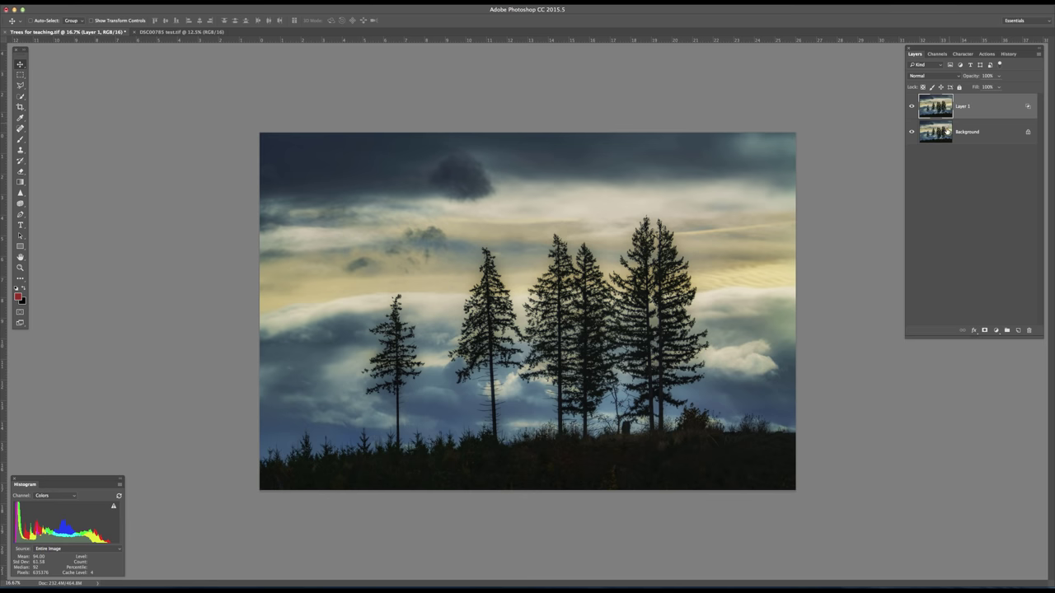
click(948, 131)
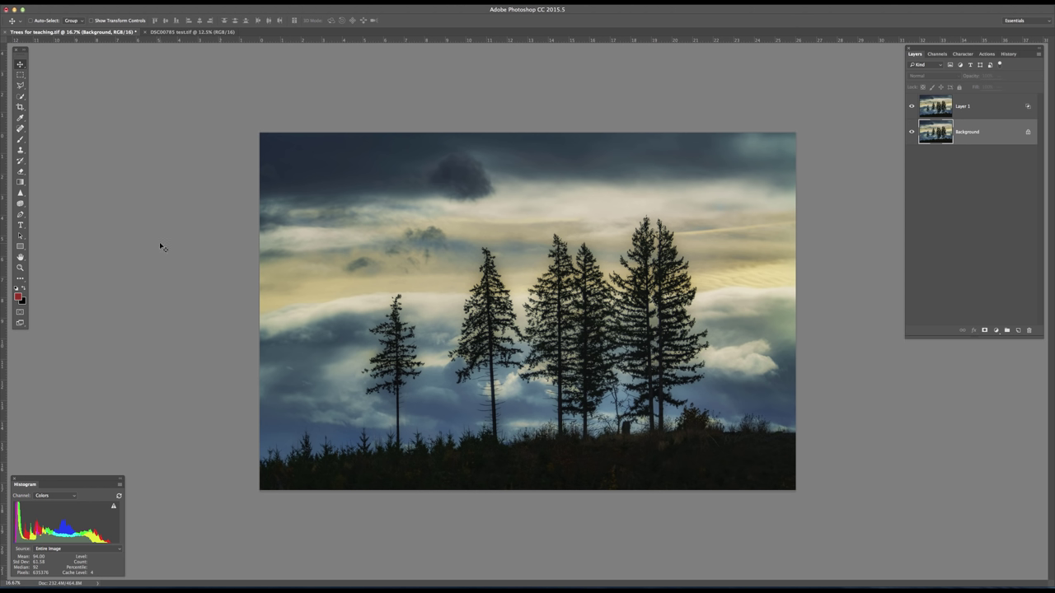
Step: Select the Burn tool with Range set to Midtones, a larger brush and lowered exposure
click(21, 204)
right_click(21, 204)
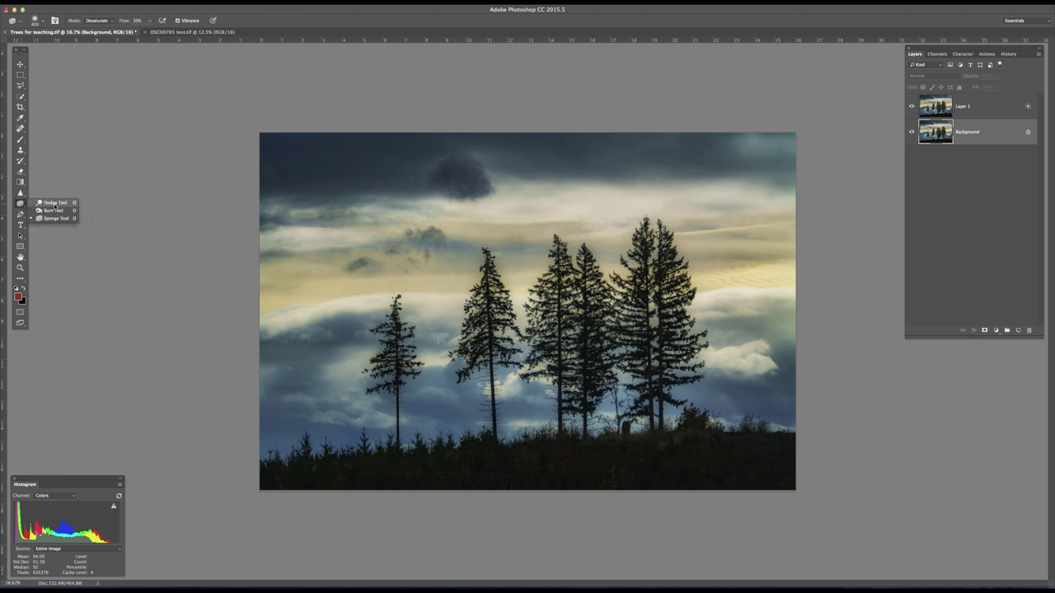
click(56, 212)
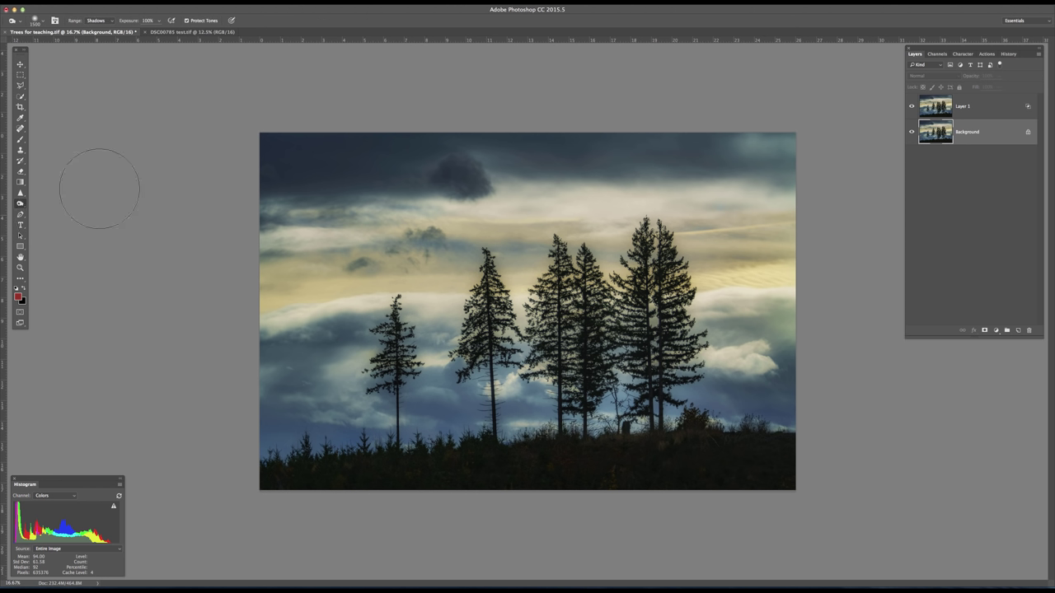
click(111, 21)
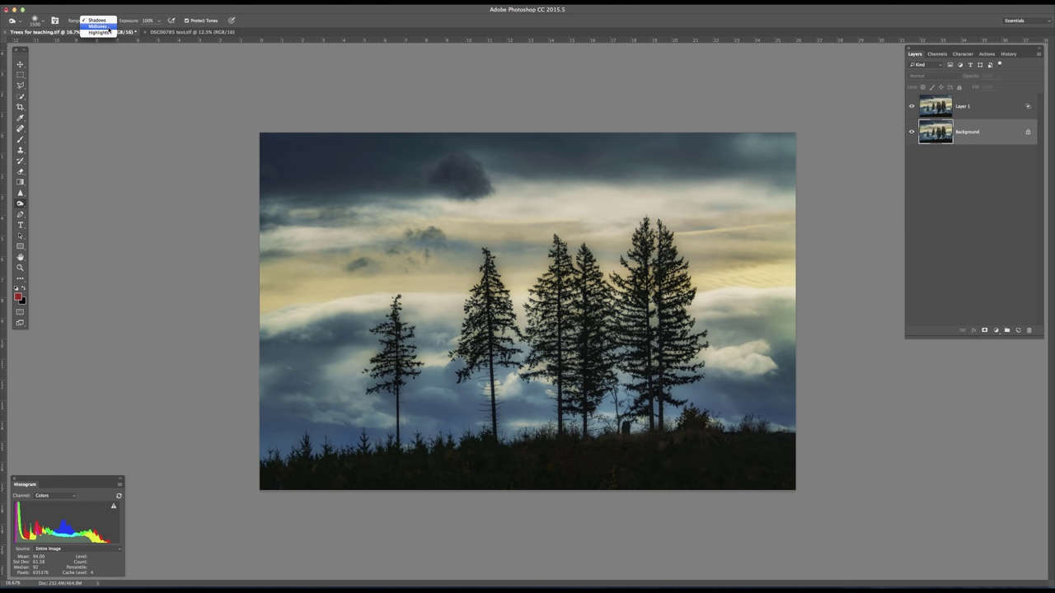
click(109, 27)
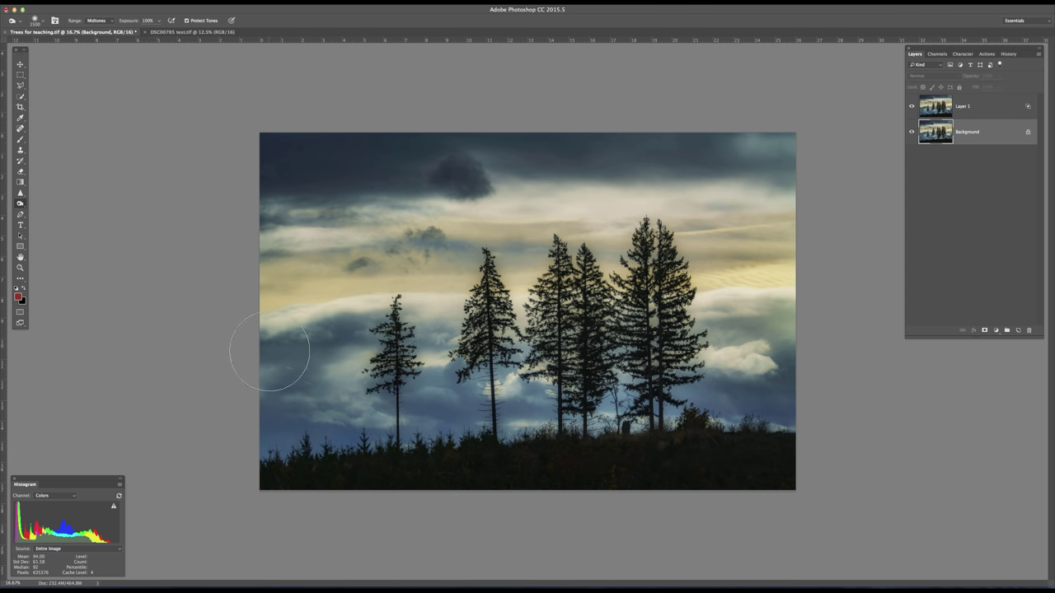
key(bracketright)
key(bracketright)
key(bracketright)
key(bracketright)
click(160, 23)
drag(157, 34, 133, 32)
scroll(593, 571, up, 8)
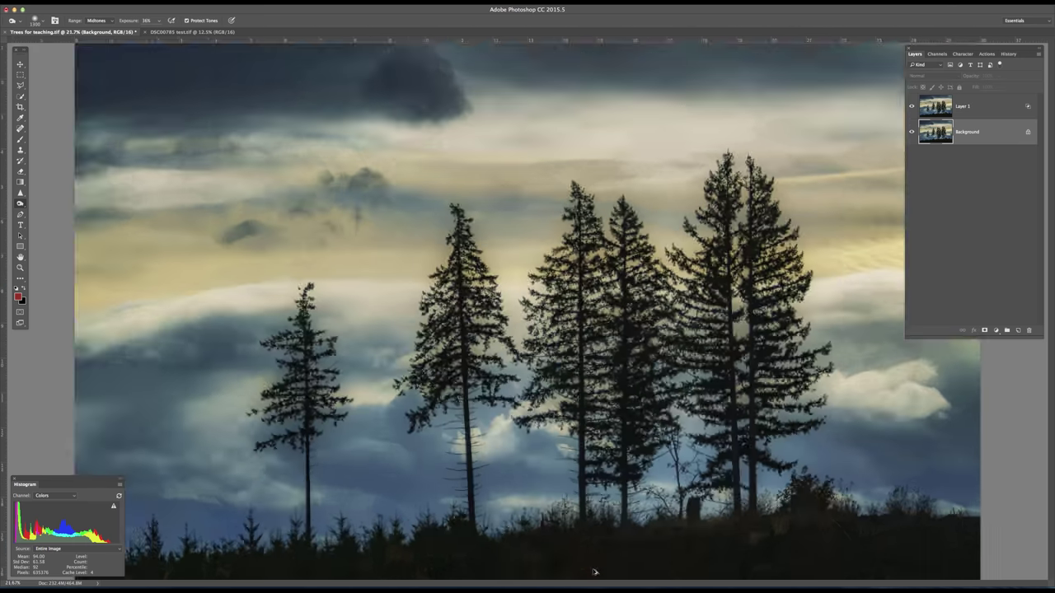
scroll(592, 570, down, 8)
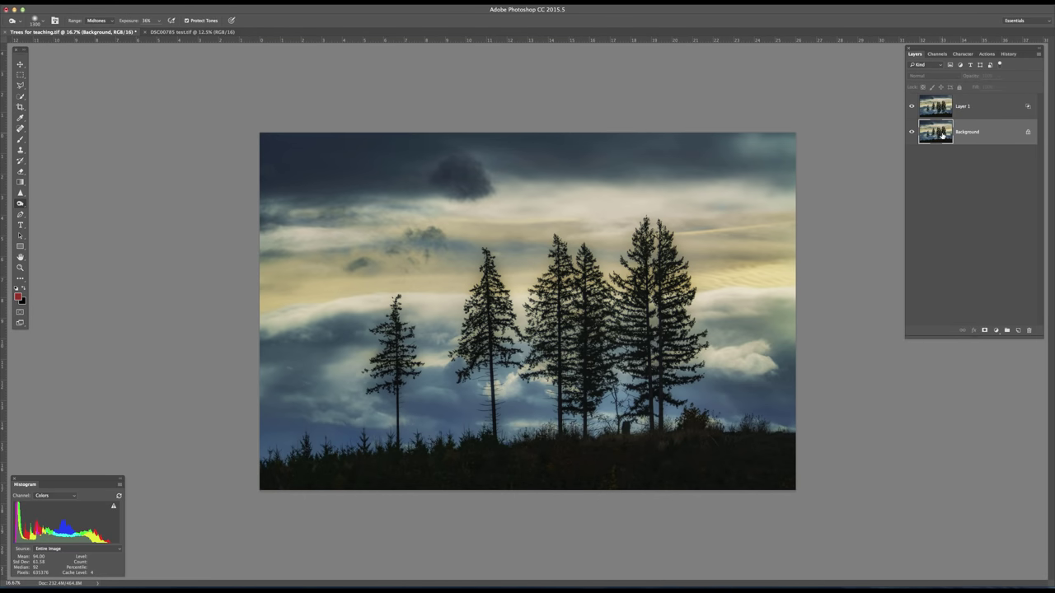
Step: Duplicate the Background layer and set the copy's blend mode to Luminosity
key(super+j)
click(934, 76)
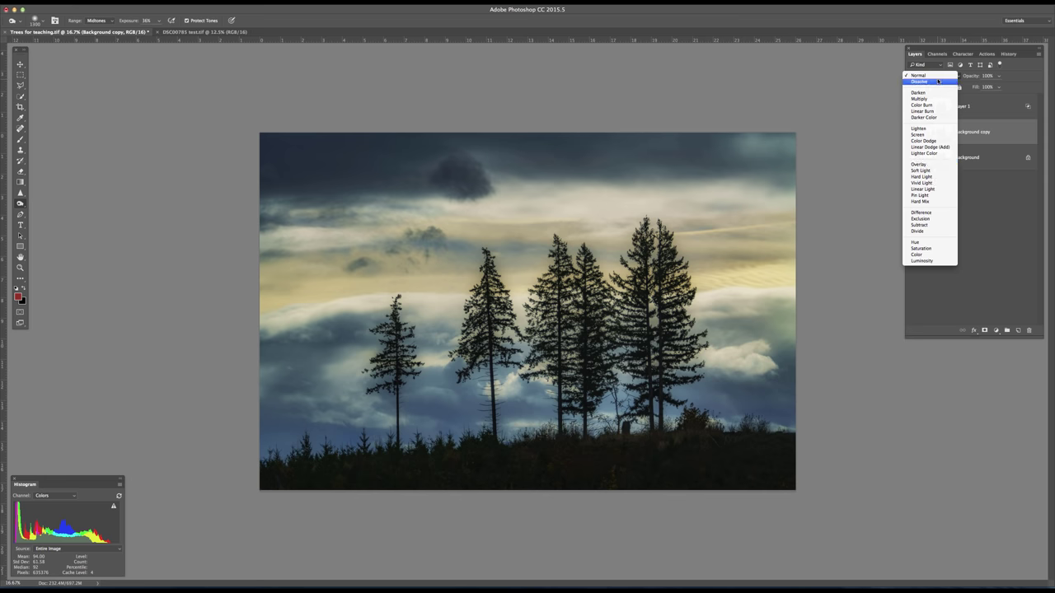
click(803, 419)
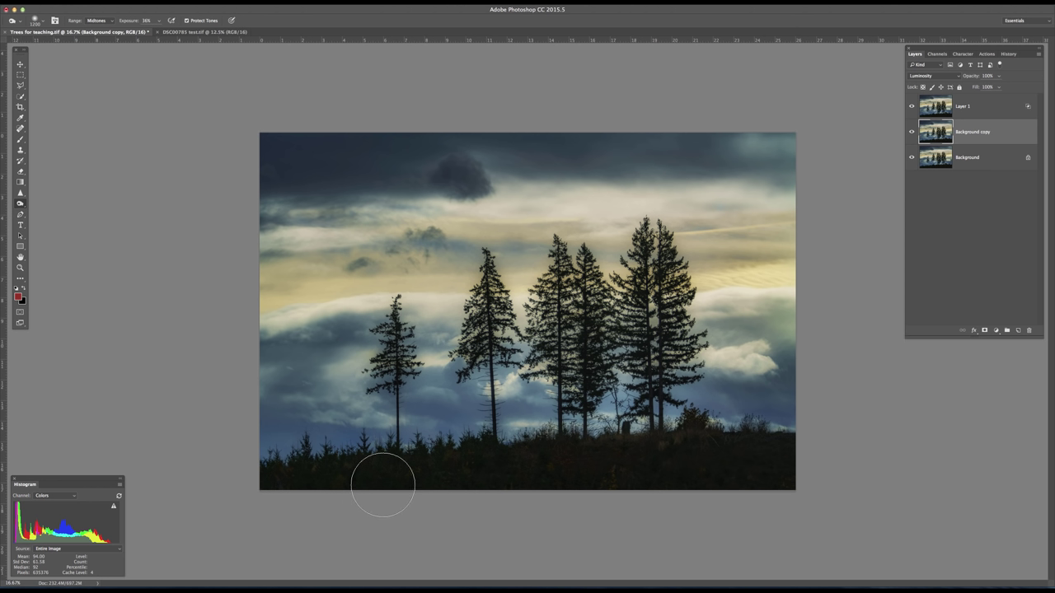
Step: Set the burn brush to 900 px with 23% hardness and lower its exposure
key(bracketleft)
key(bracketleft)
key(bracketleft)
key(bracketleft)
right_click(422, 462)
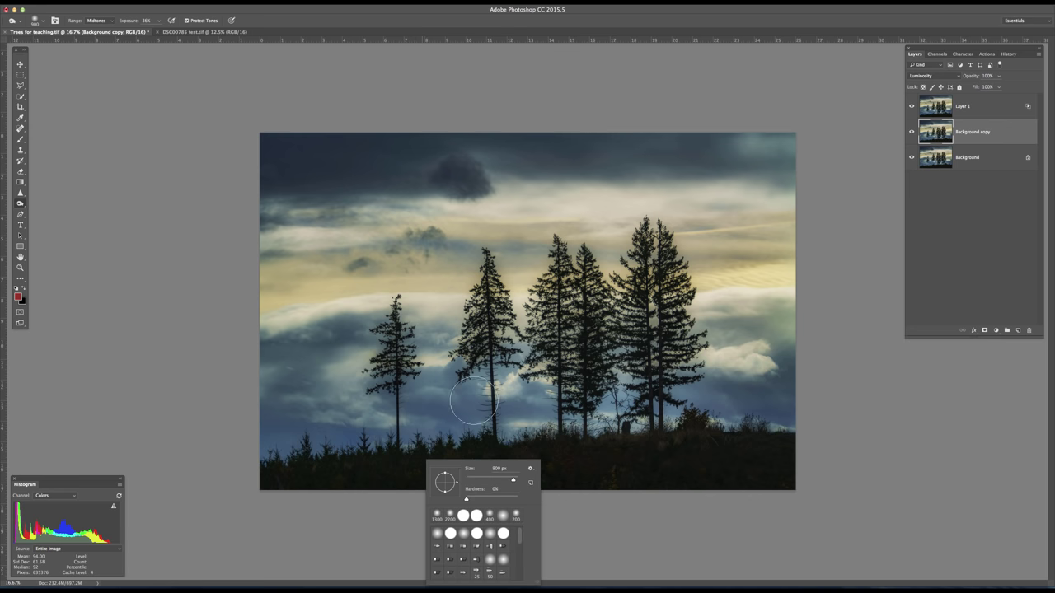
right_click(495, 331)
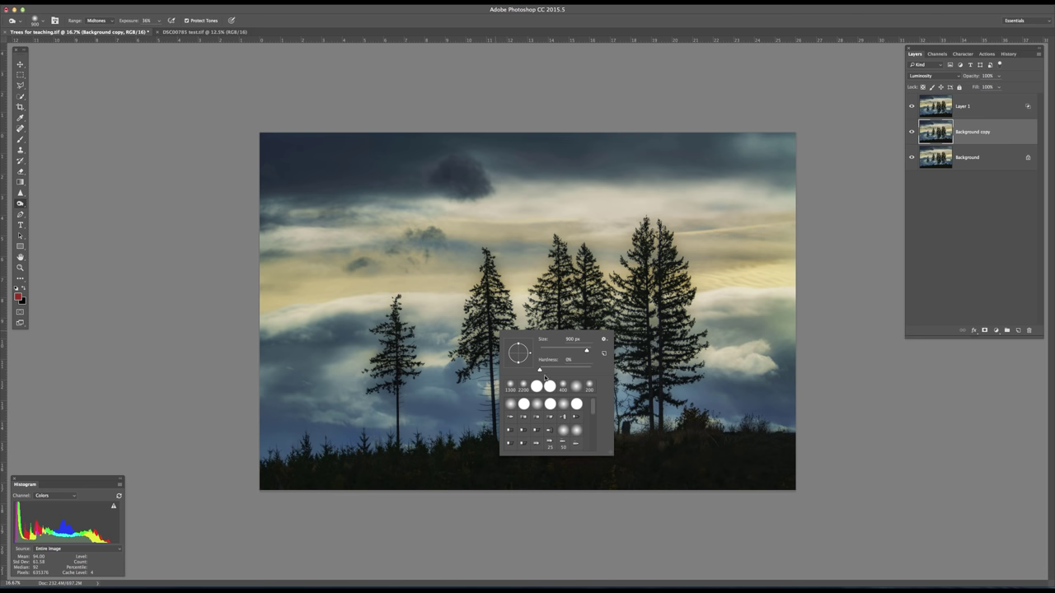
drag(540, 370, 553, 370)
key(Return)
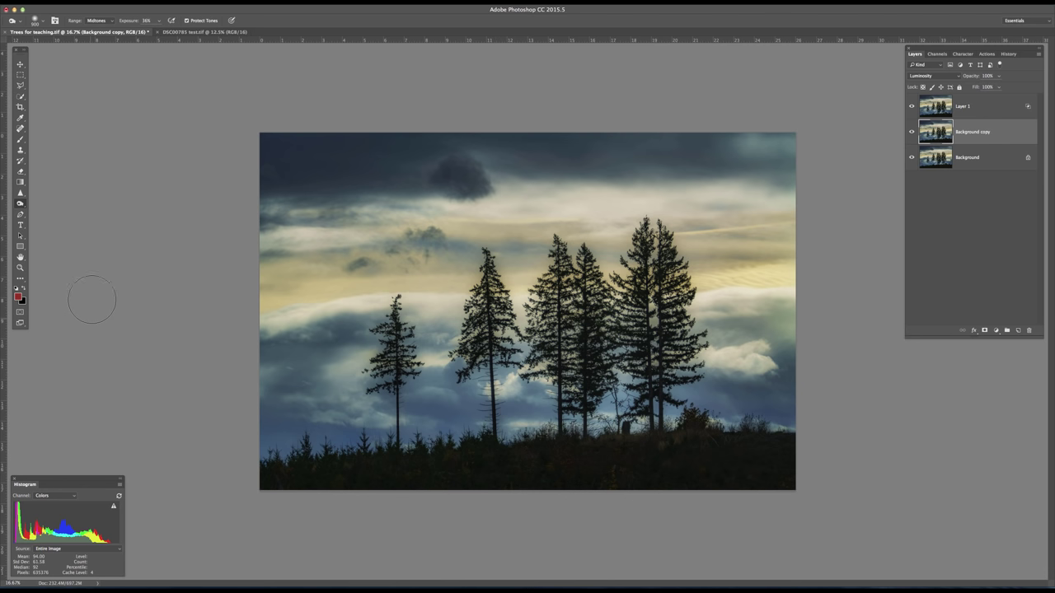
mouse_move(159, 19)
mouse_down()
mouse_move(173, 34)
mouse_move(152, 31)
mouse_move(158, 49)
mouse_up()
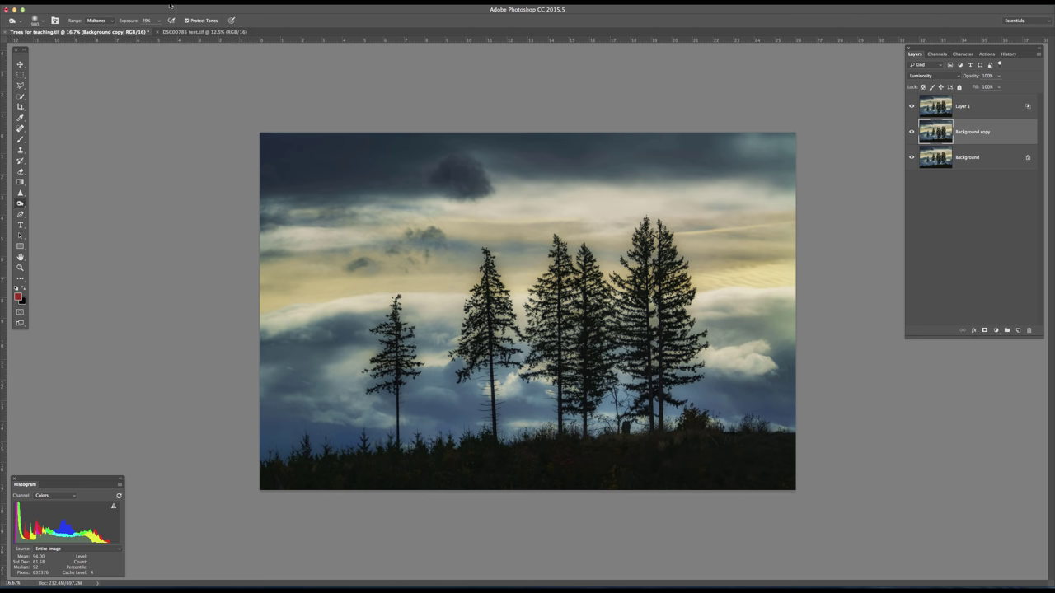
Step: Use Layer > Merge Down to fold the Background copy into Background
click(142, 1)
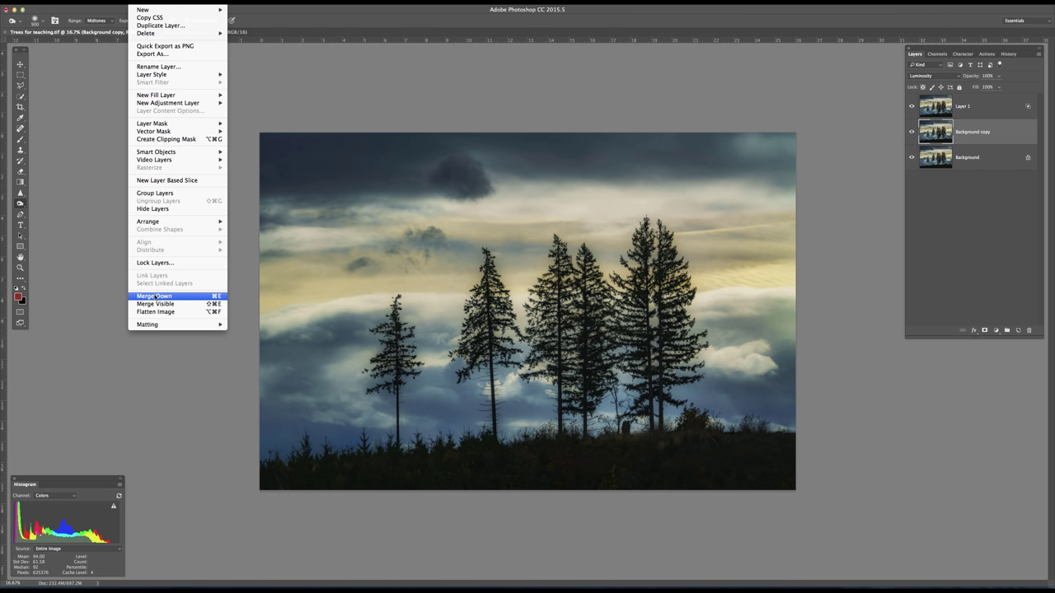
click(216, 298)
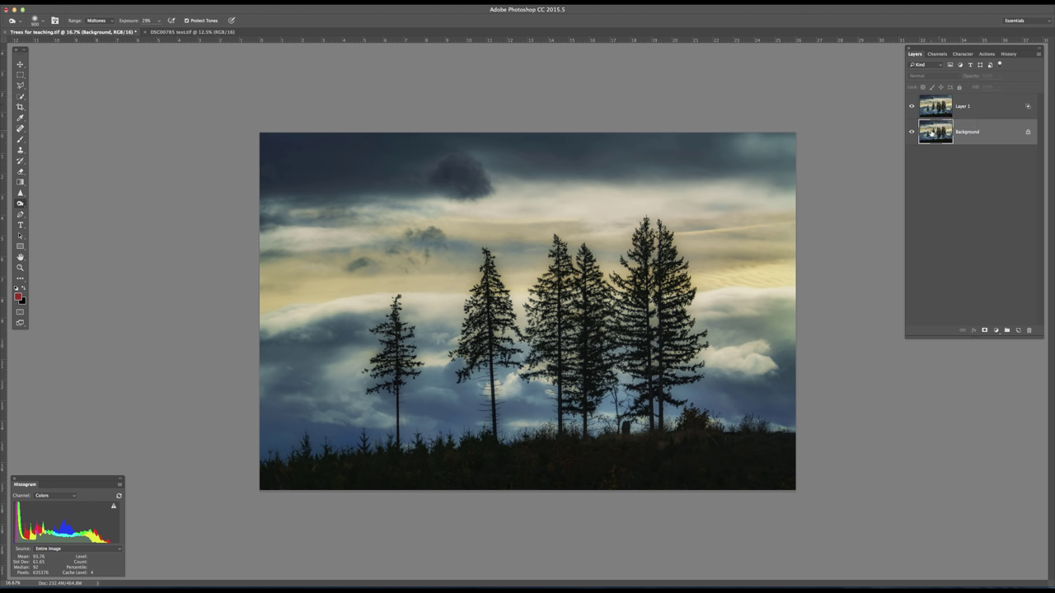
Step: Duplicate the Background layer and set the copy's blend mode to Color
key(ctrl+j)
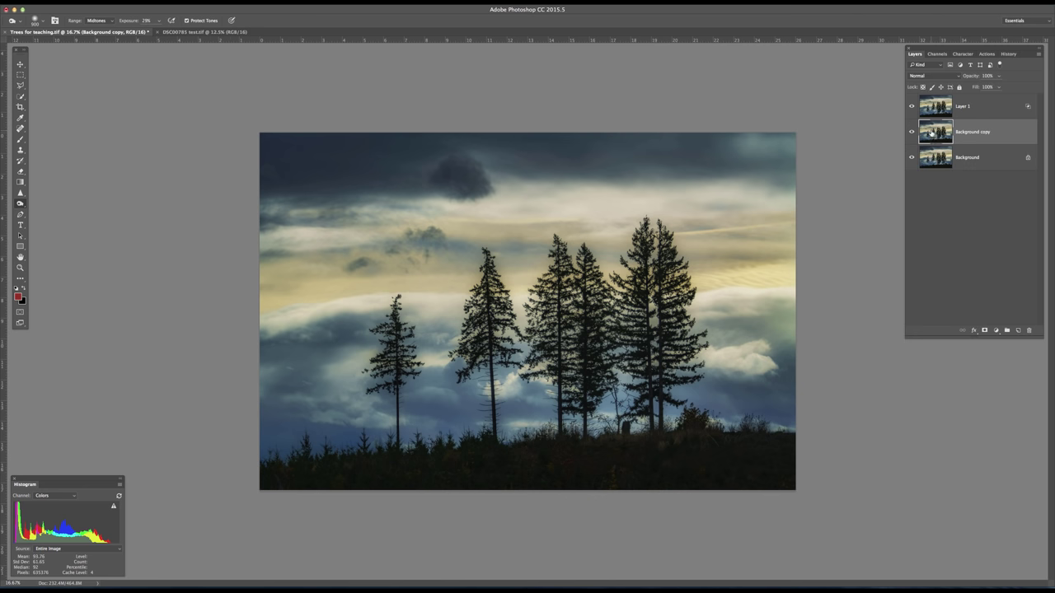
click(932, 77)
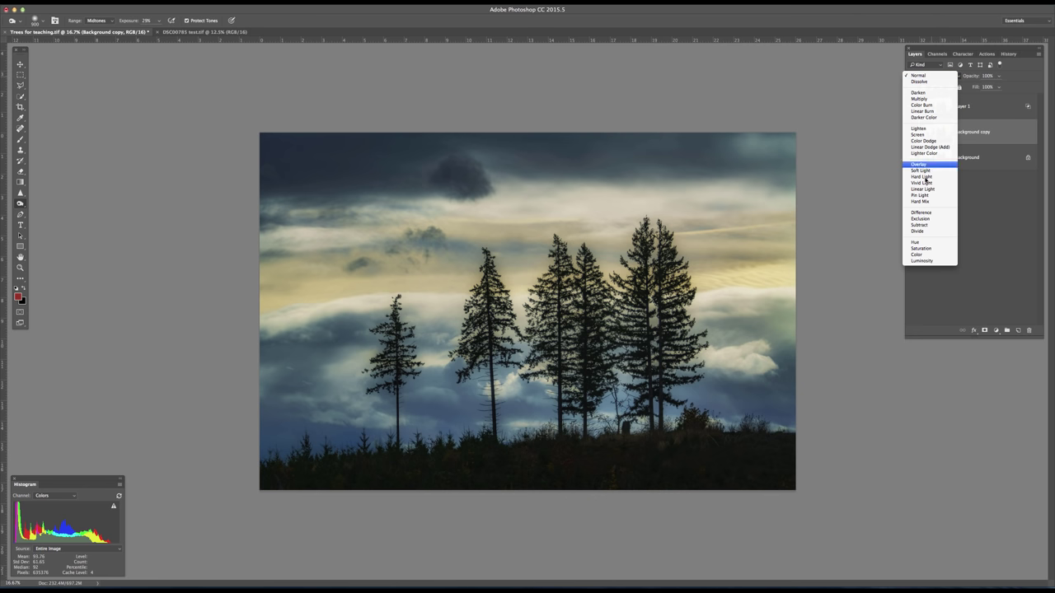
key(Escape)
key(shift+alt+c)
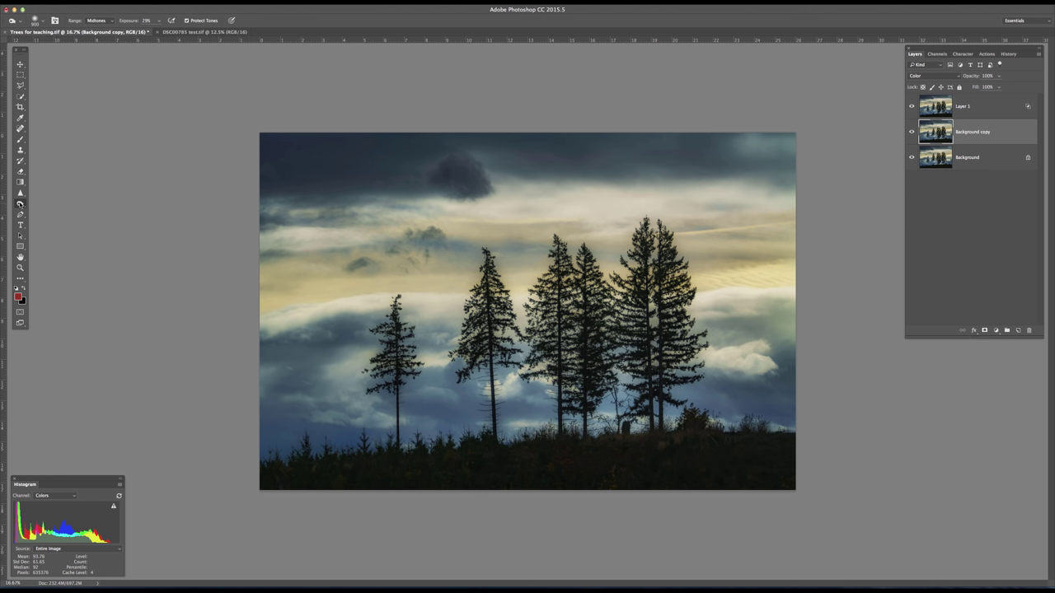
Step: Select the Sponge tool in Desaturate mode, resize its brush, then merge the copy down
click(20, 203)
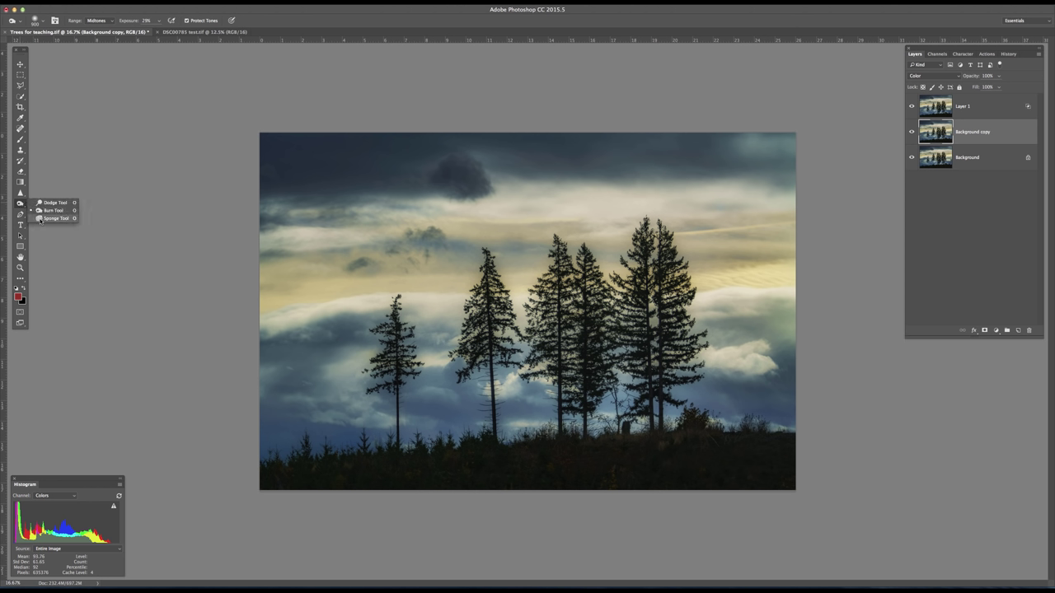
click(41, 217)
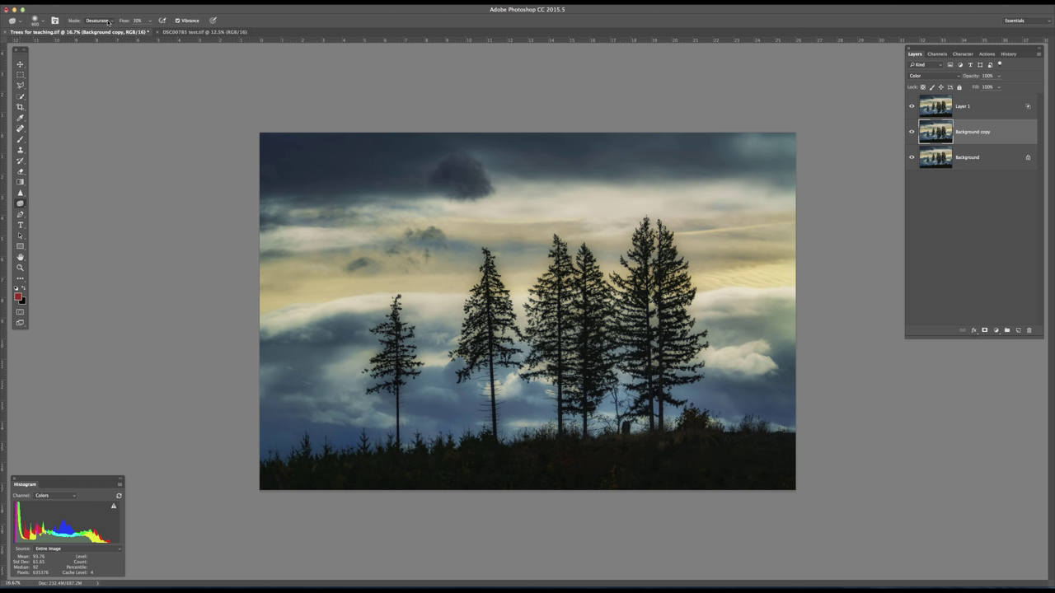
click(106, 23)
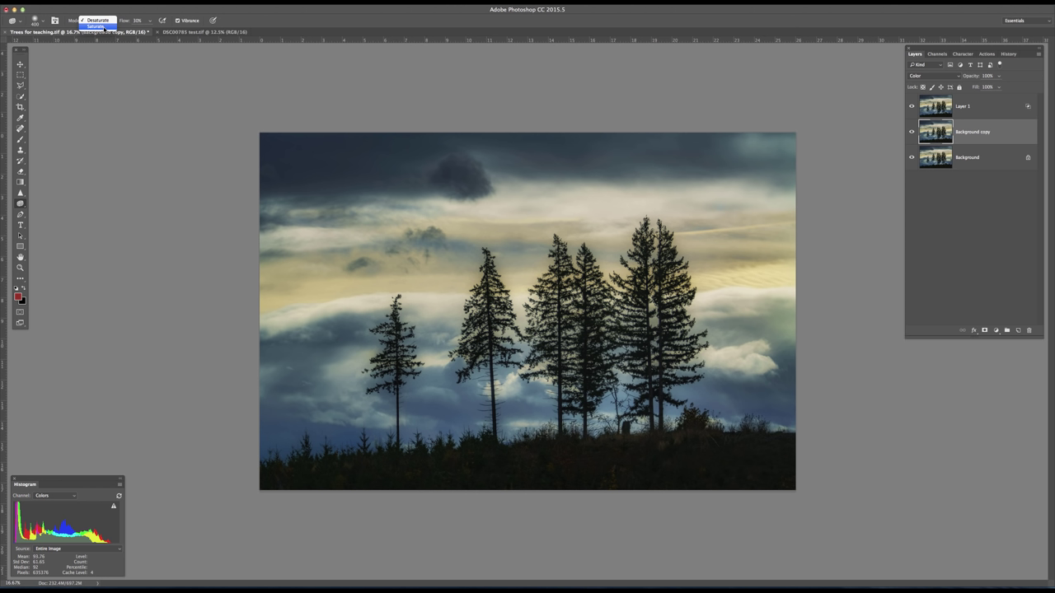
click(99, 20)
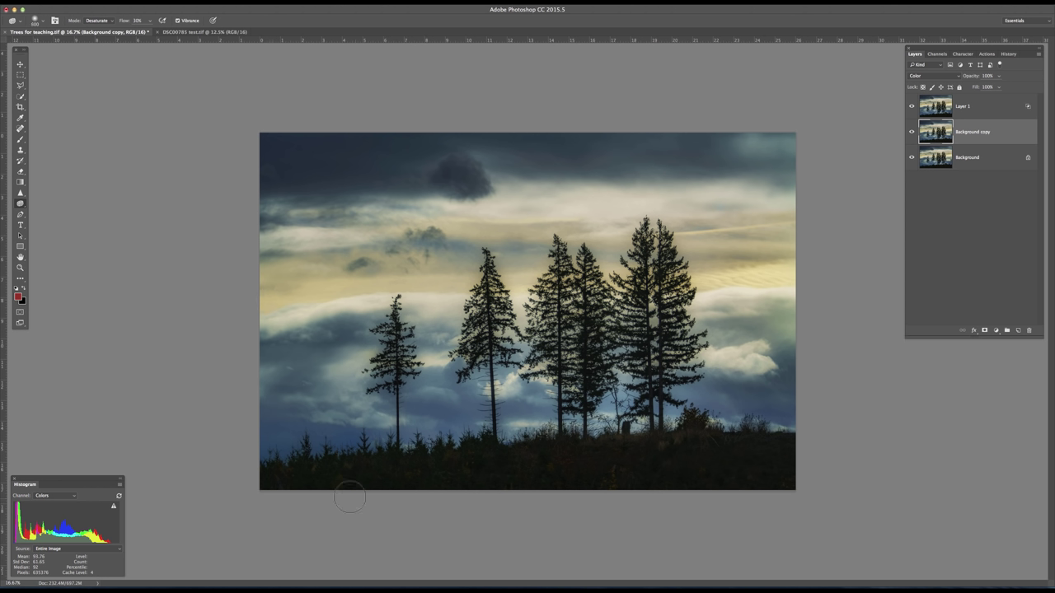
key(bracketright)
key(bracketright)
key(bracketright)
key(bracketright)
key(bracketright)
key(bracketleft)
key(bracketleft)
key(Delete)
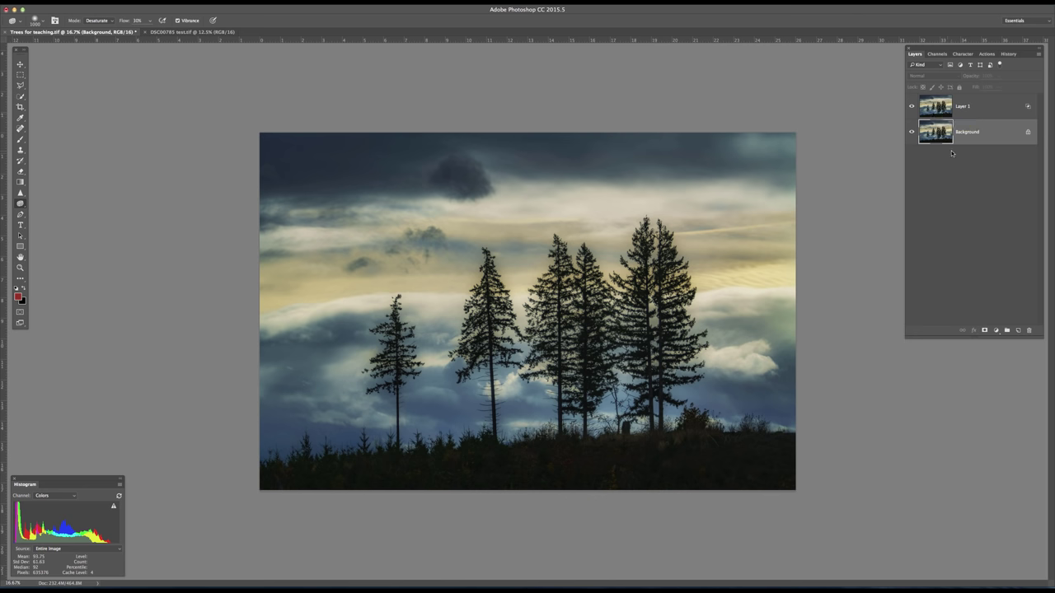
Step: Merge the visible layers, select the whole trees image, and run the F2 action to add Layer 1
key(super+shift+e)
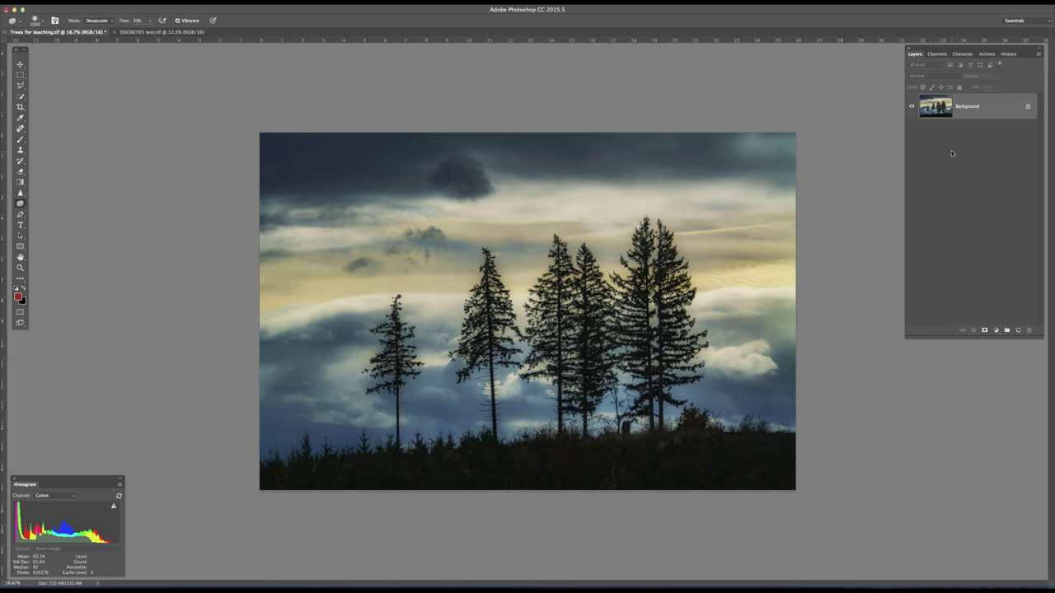
key(super+a)
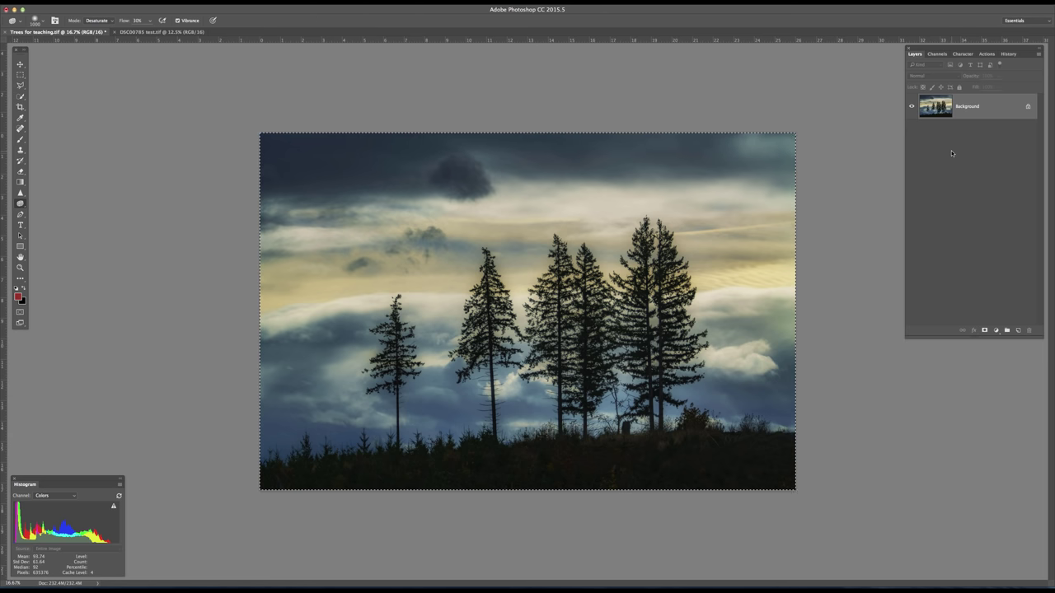
key(F2)
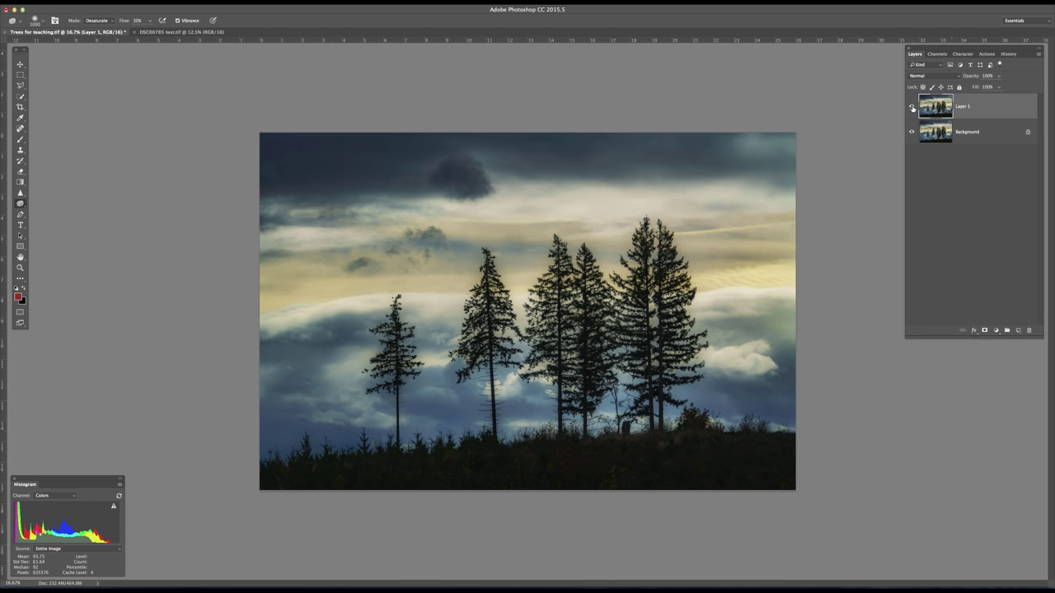
Step: Toggle Layer 1's visibility several times to compare the photo before and after
click(912, 108)
click(912, 108)
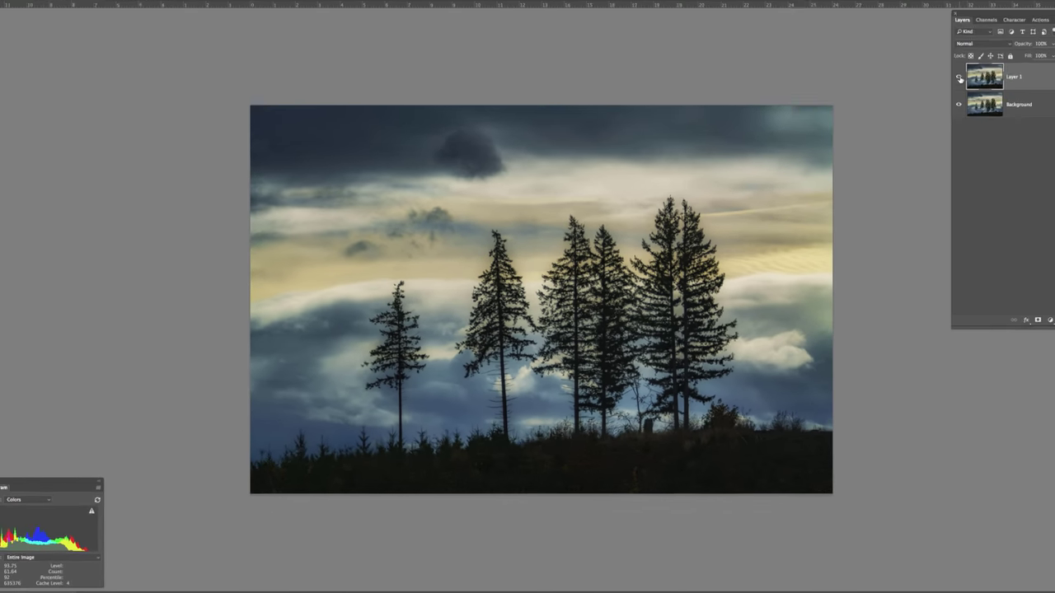
click(912, 107)
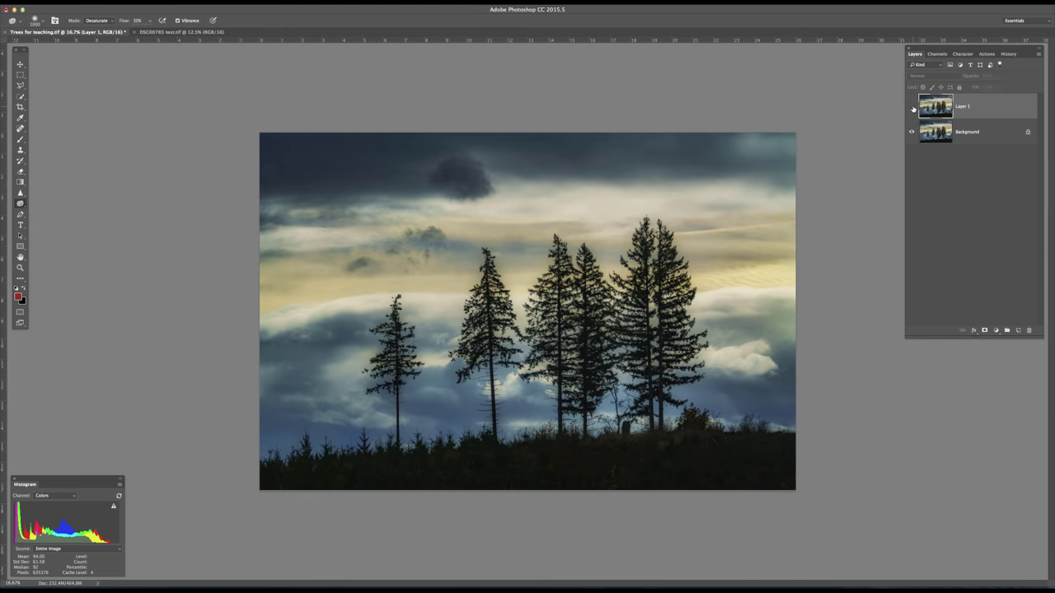
click(911, 106)
click(911, 106)
click(912, 106)
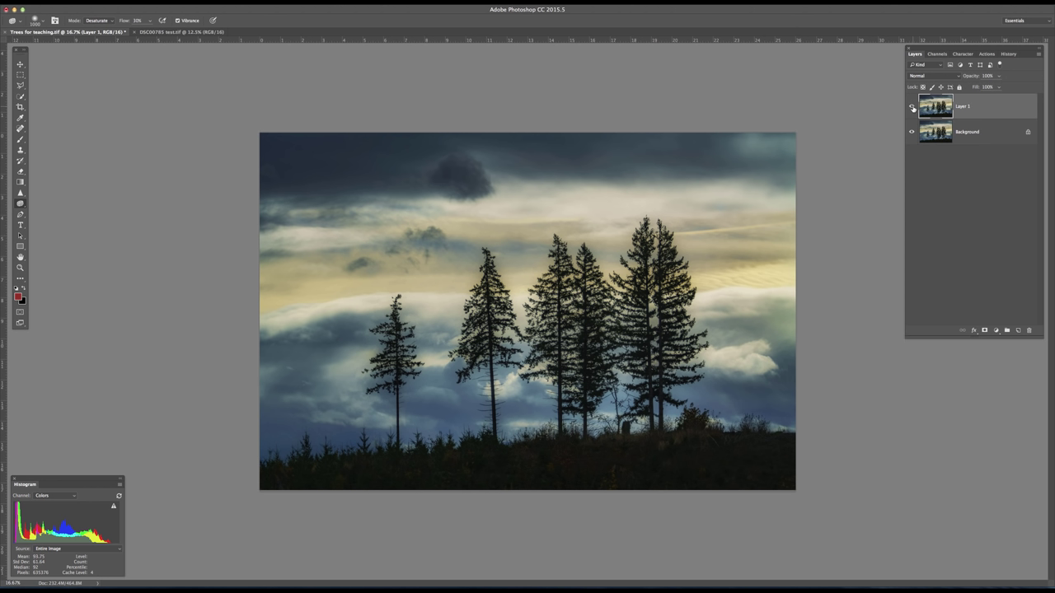
Step: Lower Layer 1's opacity to about 62%
click(998, 77)
key(Return)
text(5)
key(Return)
click(136, 2)
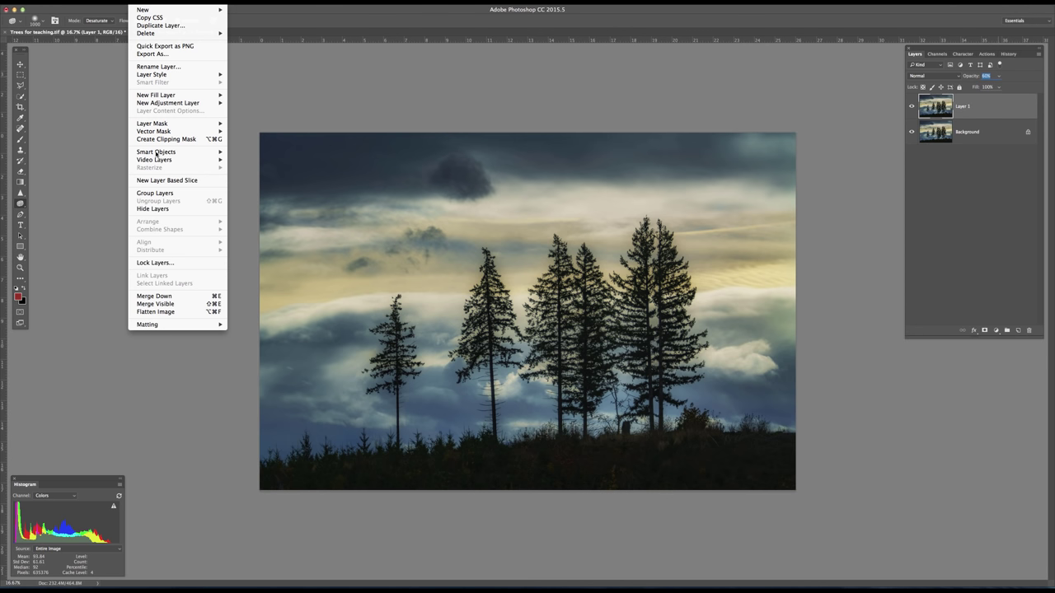
Step: Choose Merge Visible to combine the trees photo's layers into one
click(181, 309)
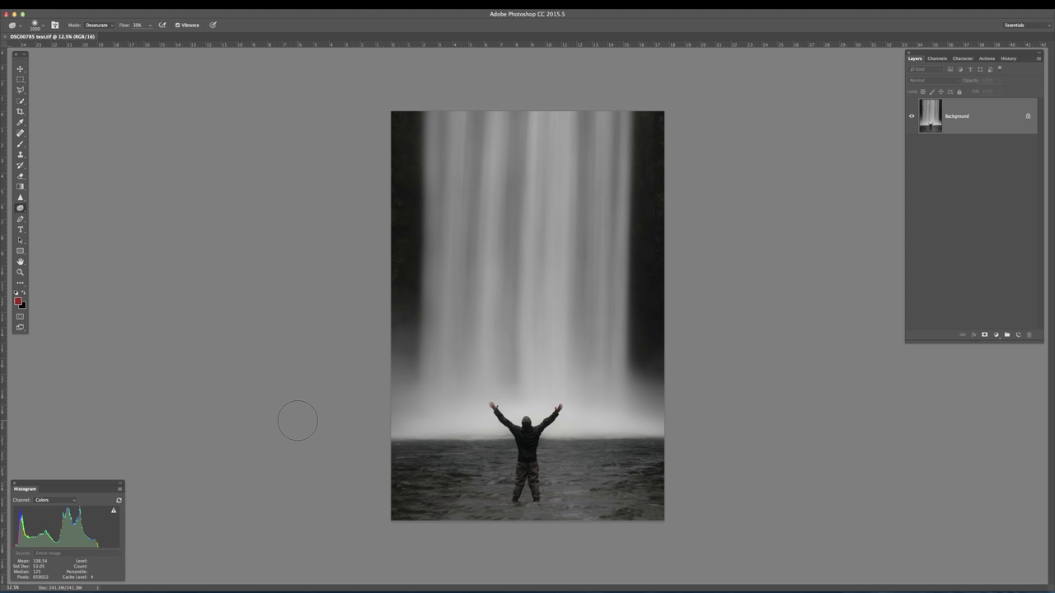
Step: Turn on Quick Mask using the button at the bottom of the toolbar
click(20, 317)
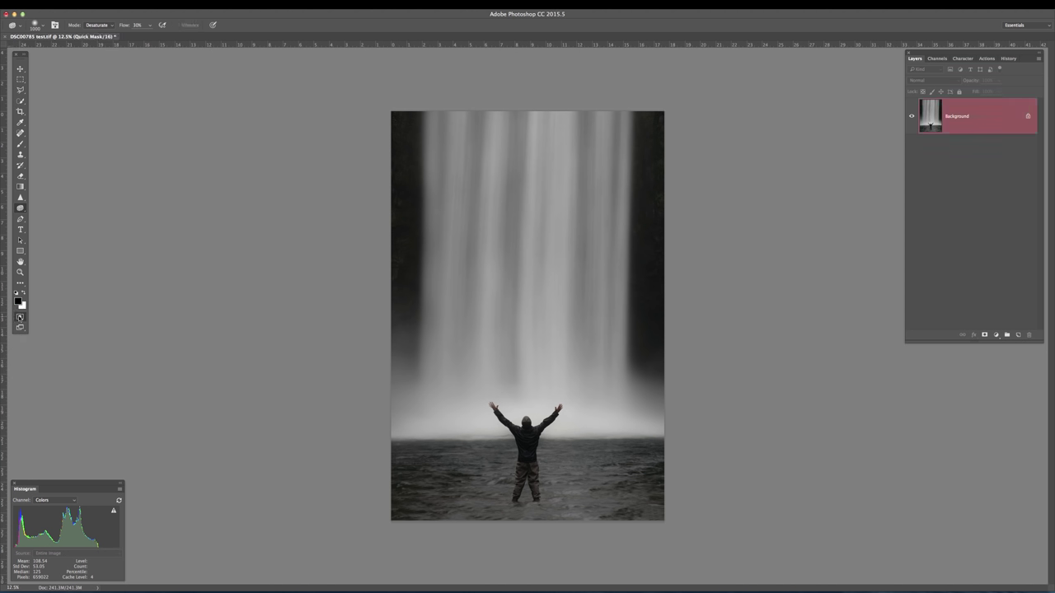
Step: Switch to the Brush tool with 100% hardness and a 125 px size, zoomed in on the waterfall
click(21, 144)
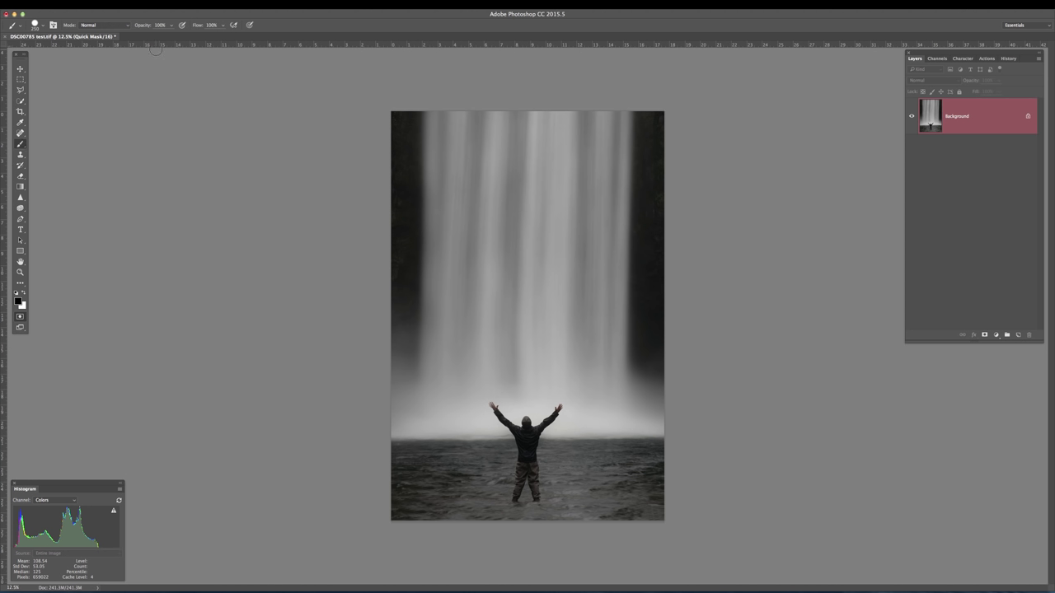
right_click(493, 188)
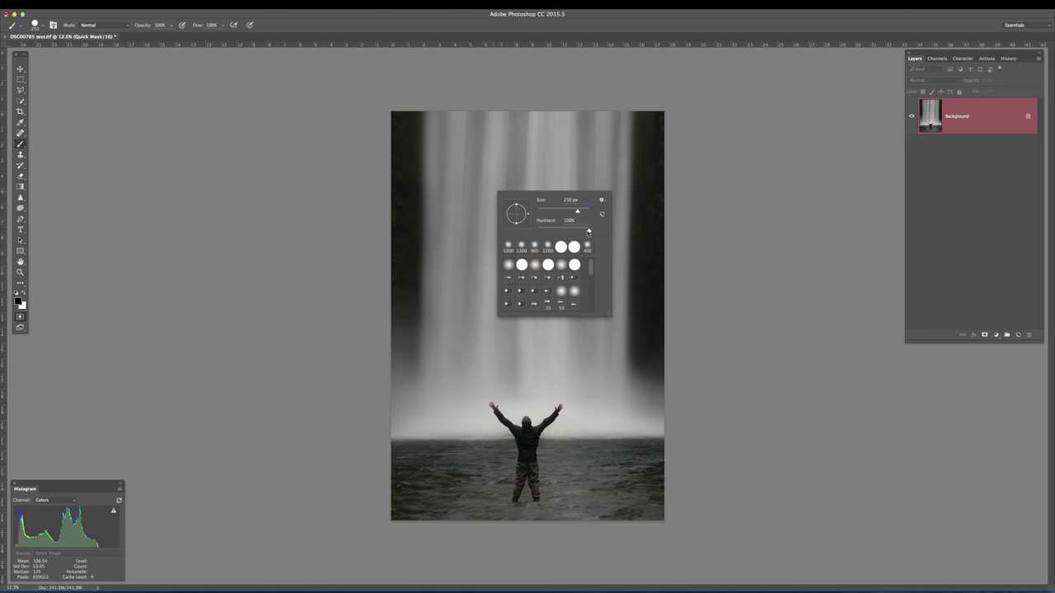
mouse_move(589, 232)
mouse_down()
mouse_move(559, 234)
mouse_move(590, 231)
mouse_up()
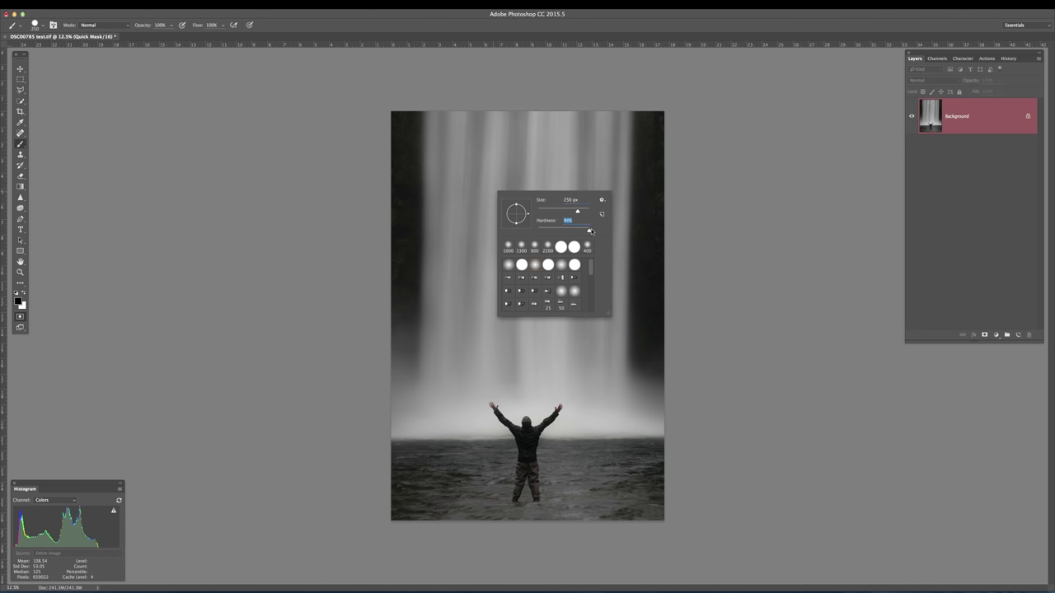
click(351, 228)
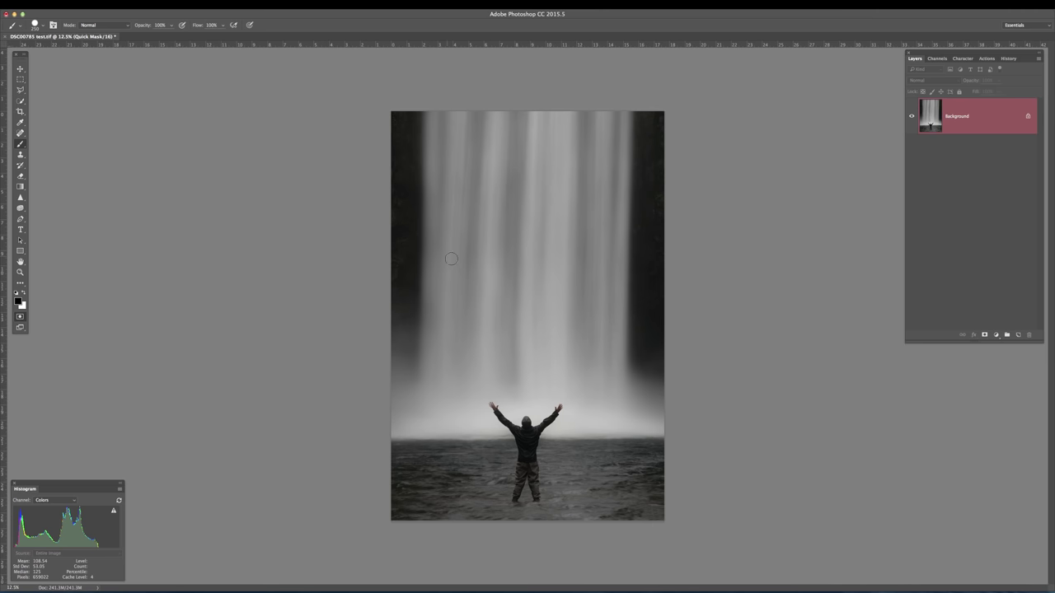
key(super+equal)
key(super+equal)
key(super+equal)
key(super+equal)
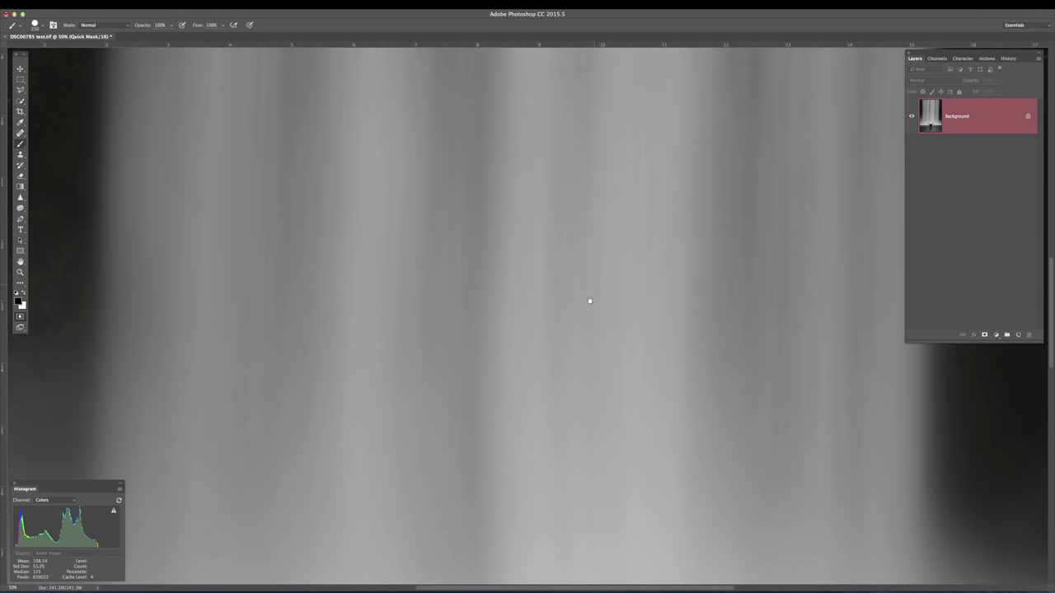
drag(589, 299, 563, 346)
key(bracketleft)
key(bracketleft)
key(bracketleft)
key(bracketleft)
key(bracketleft)
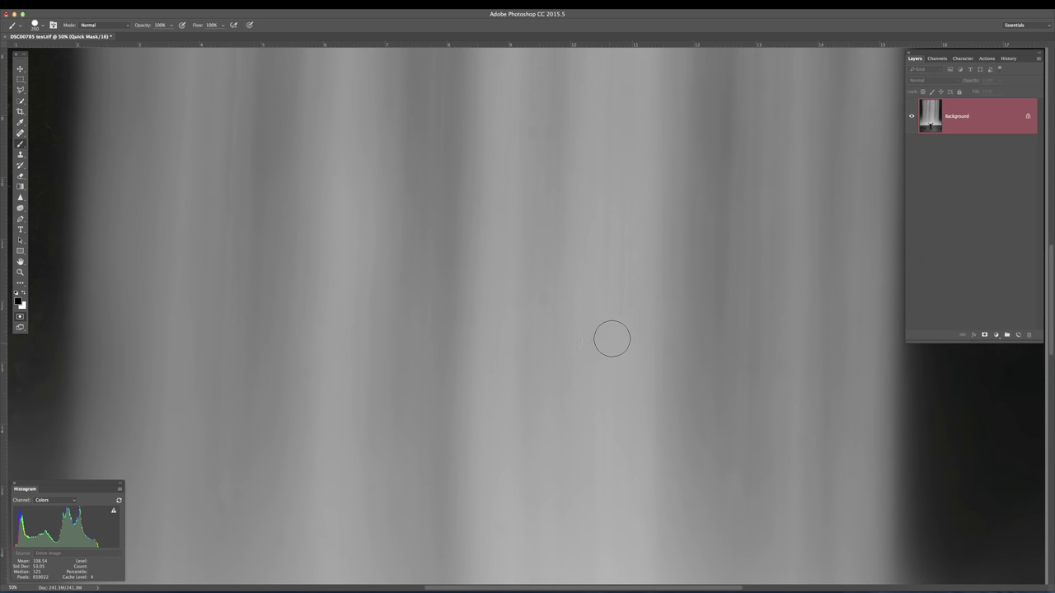
key(bracketright)
Step: Paint four Quick Mask dots on the waterfall, then zoom out to see the whole photo
click(545, 297)
click(422, 282)
drag(499, 374, 544, 223)
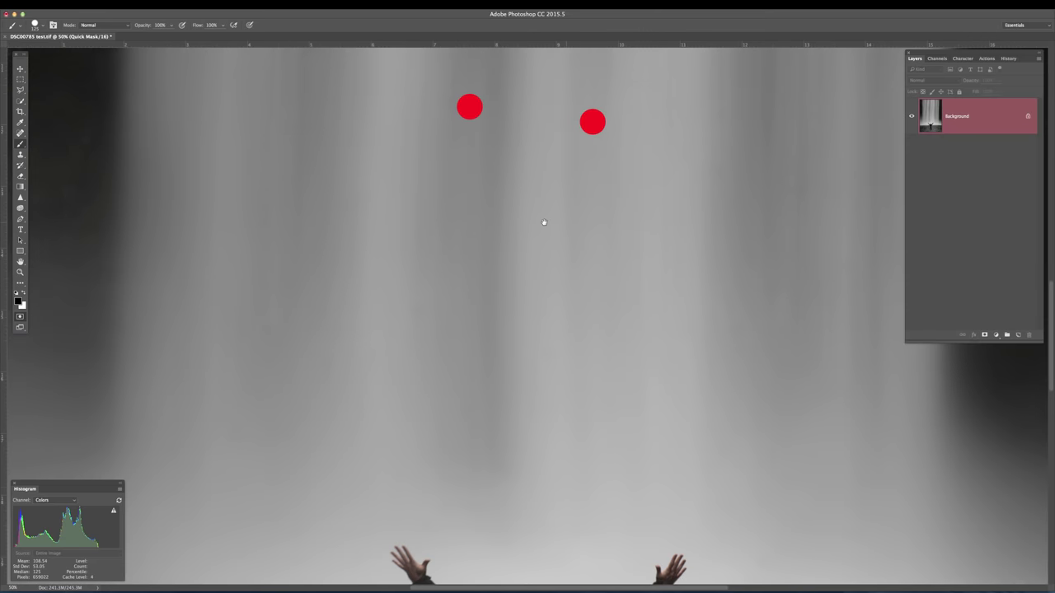
click(423, 304)
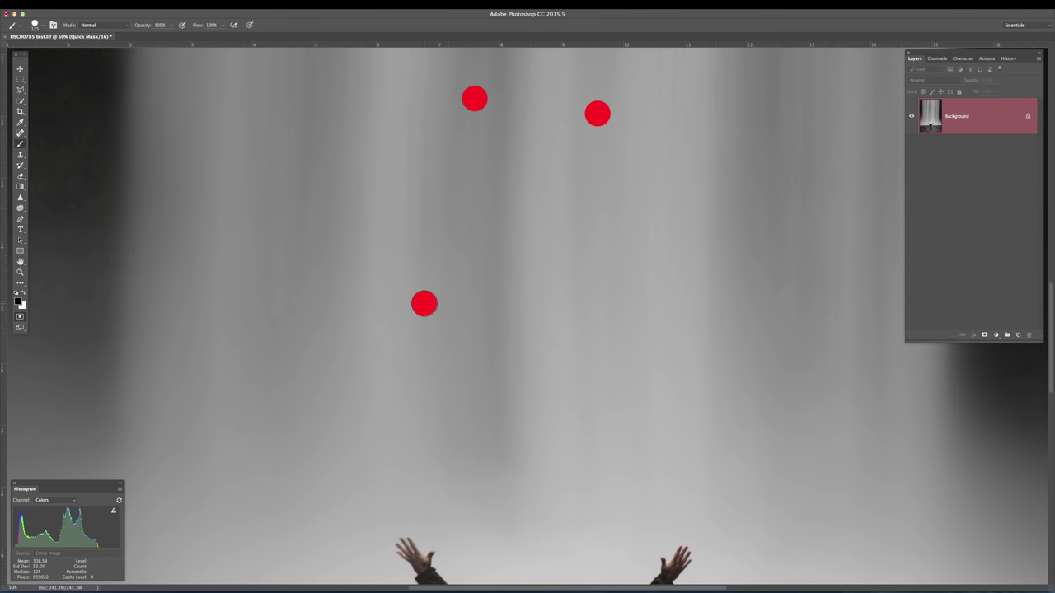
mouse_move(509, 390)
mouse_down()
mouse_move(497, 296)
mouse_move(416, 333)
mouse_move(608, 158)
mouse_up()
click(628, 249)
scroll(478, 211, down, 5)
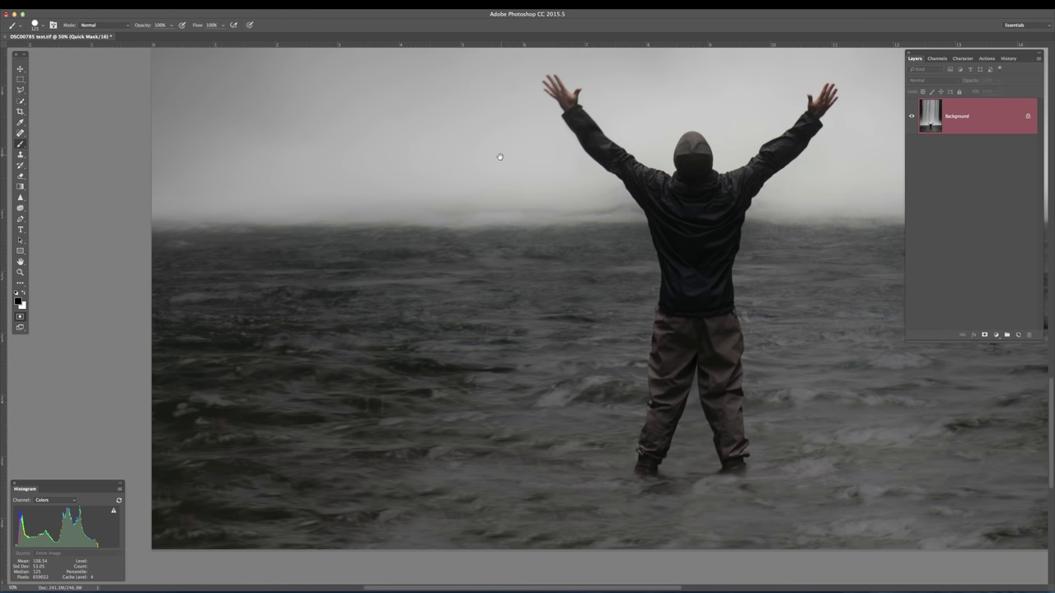
key(ctrl+minus)
key(ctrl+minus)
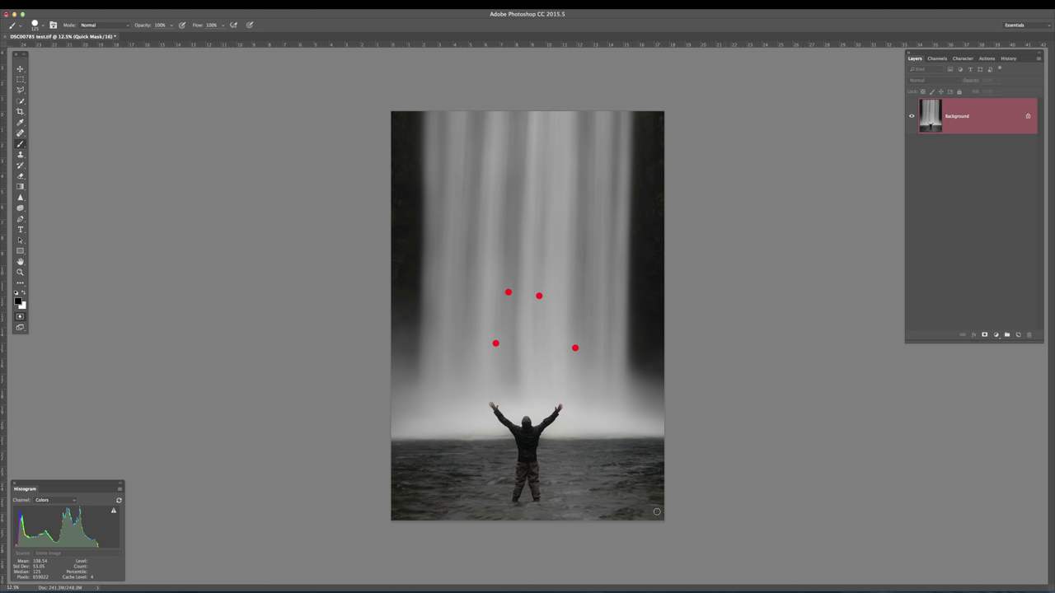
Step: Paint mask strokes along the right and bottom edges and two short marks on the dark rock
mouse_move(651, 505)
mouse_down()
mouse_move(675, 506)
mouse_move(651, 516)
mouse_move(672, 517)
mouse_up()
mouse_move(479, 516)
mouse_down()
mouse_move(469, 532)
mouse_move(428, 516)
mouse_move(398, 481)
mouse_up()
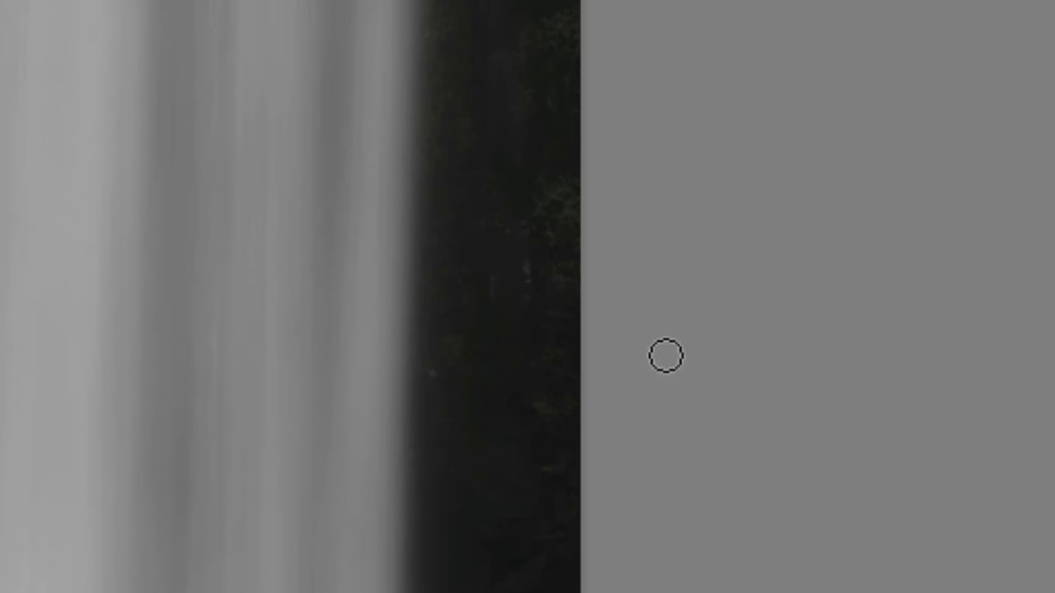
drag(528, 272, 524, 292)
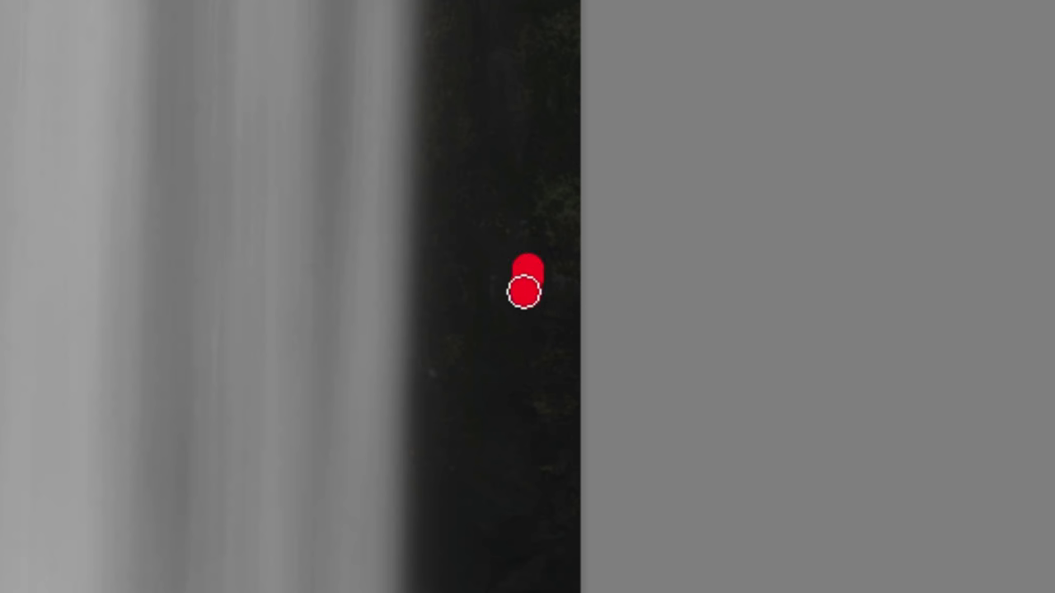
drag(524, 401, 558, 412)
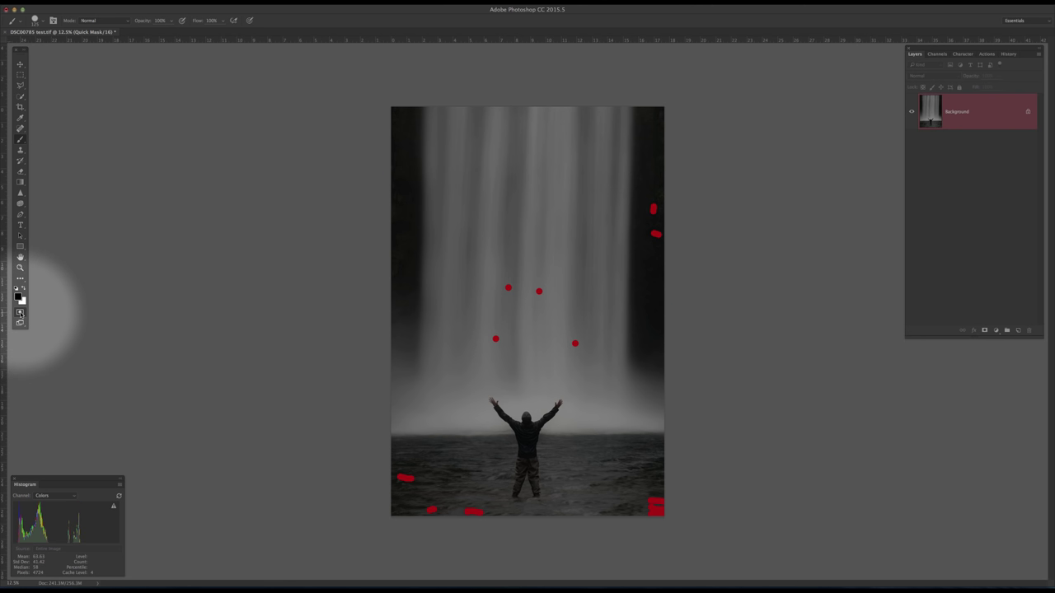
Step: Set the Quick Mask options so the red overlay marks Selected Areas
click(20, 312)
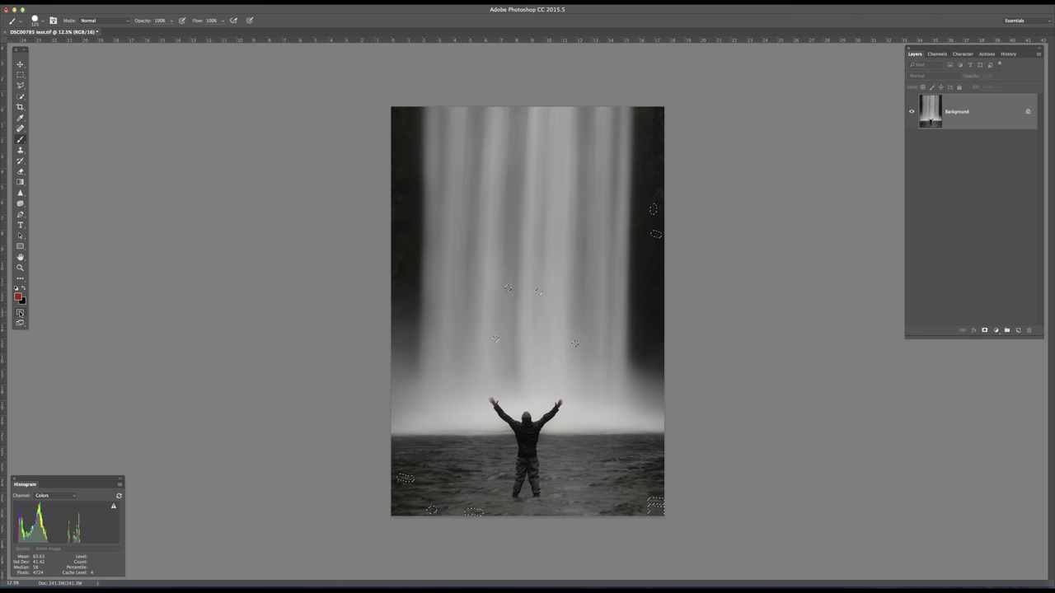
double_click(20, 313)
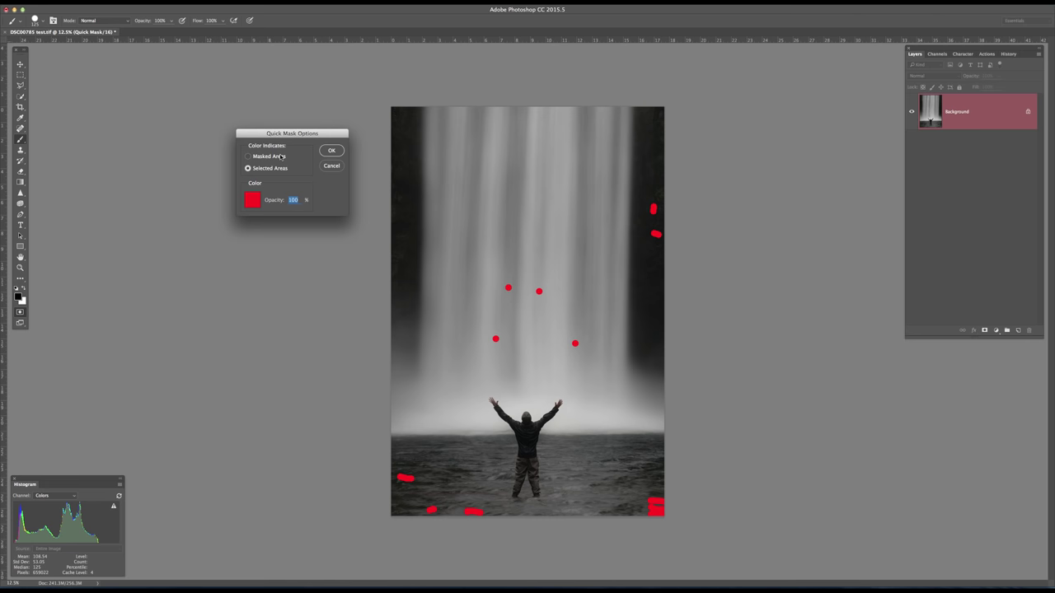
click(248, 168)
click(331, 152)
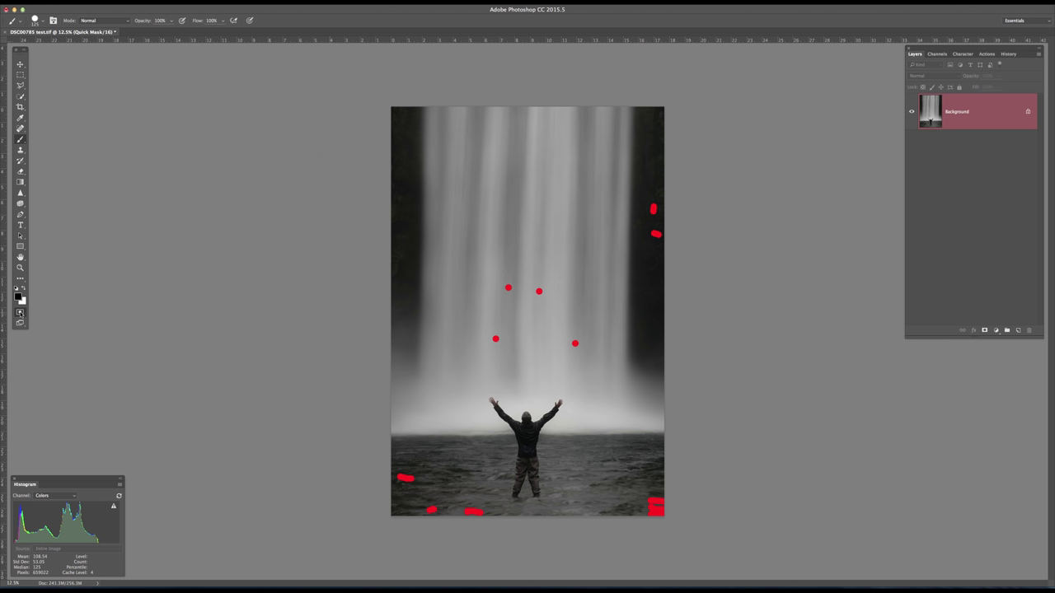
Step: Convert the red dots to a selection, deselect it, and duplicate the background to Layer 1
click(20, 314)
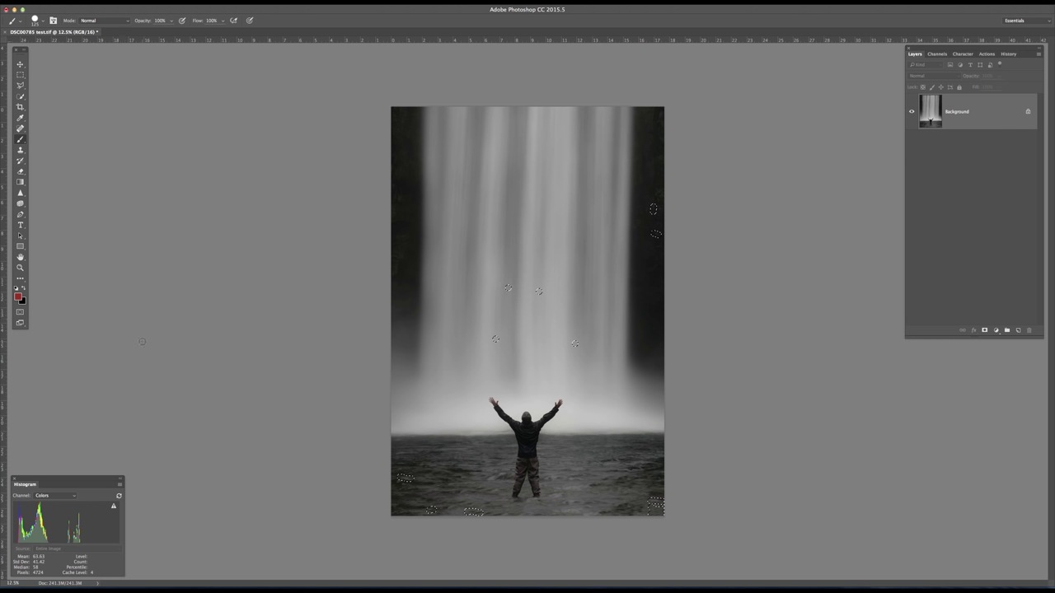
key(super+d)
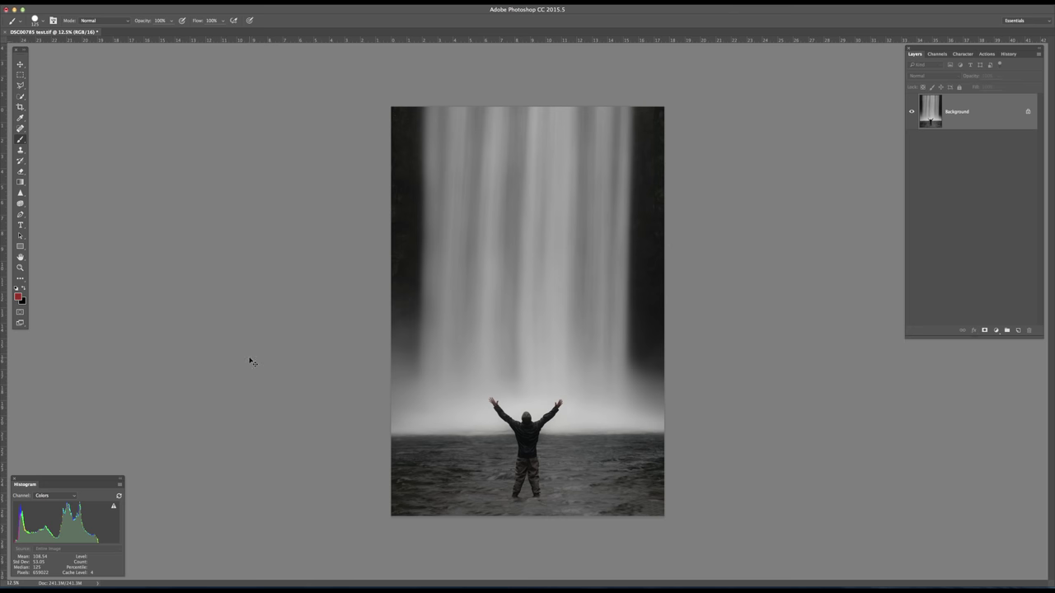
key(super+j)
key(super+j)
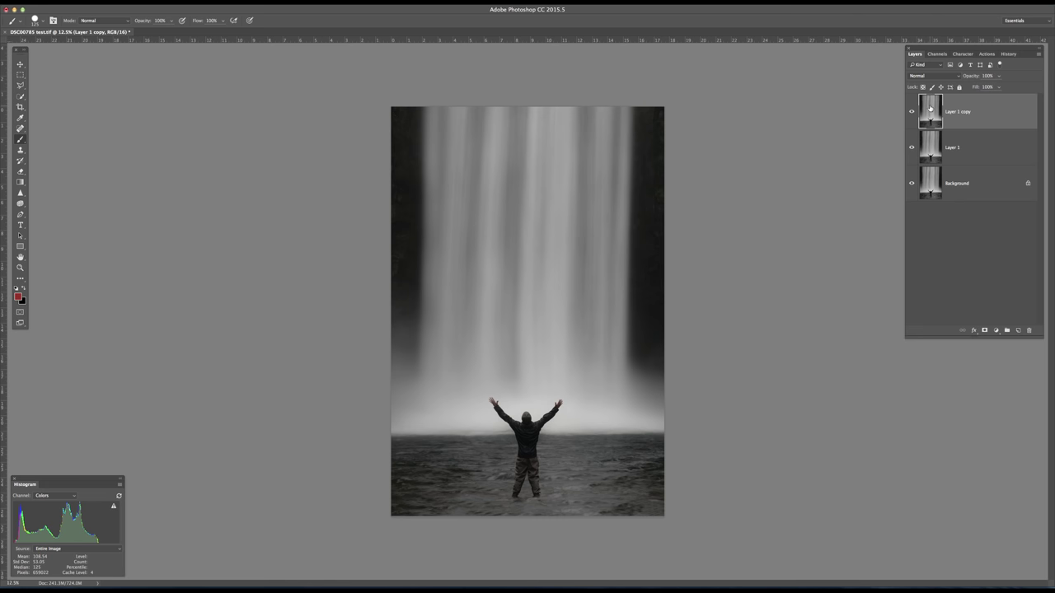
Step: Open the Filter menu to see the list of image filters
click(206, 2)
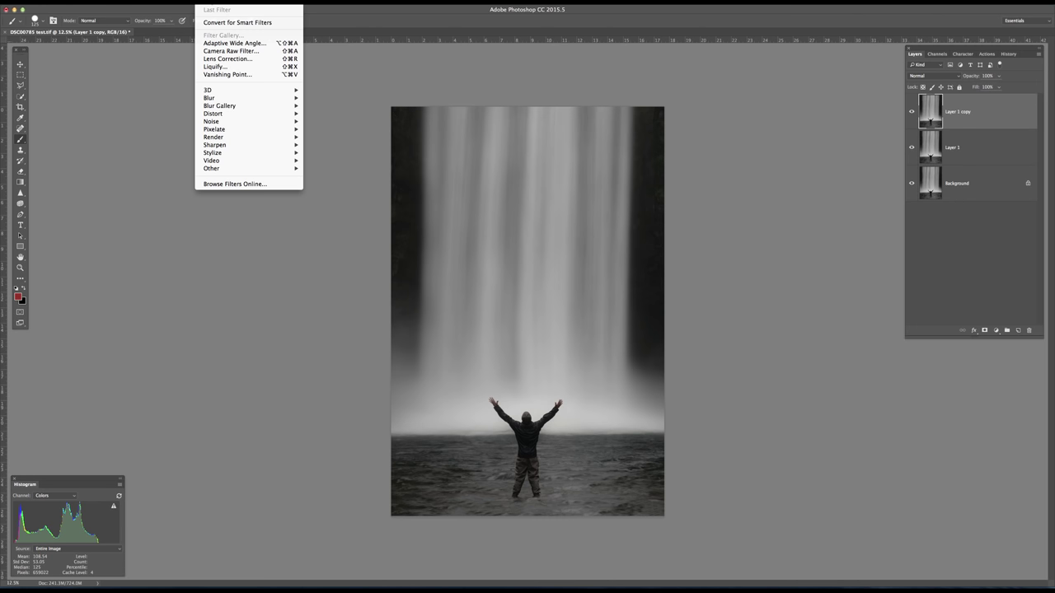
Step: In the Camera Raw Filter, preview and reset Clarity, then add Dehaze to the photo
click(216, 52)
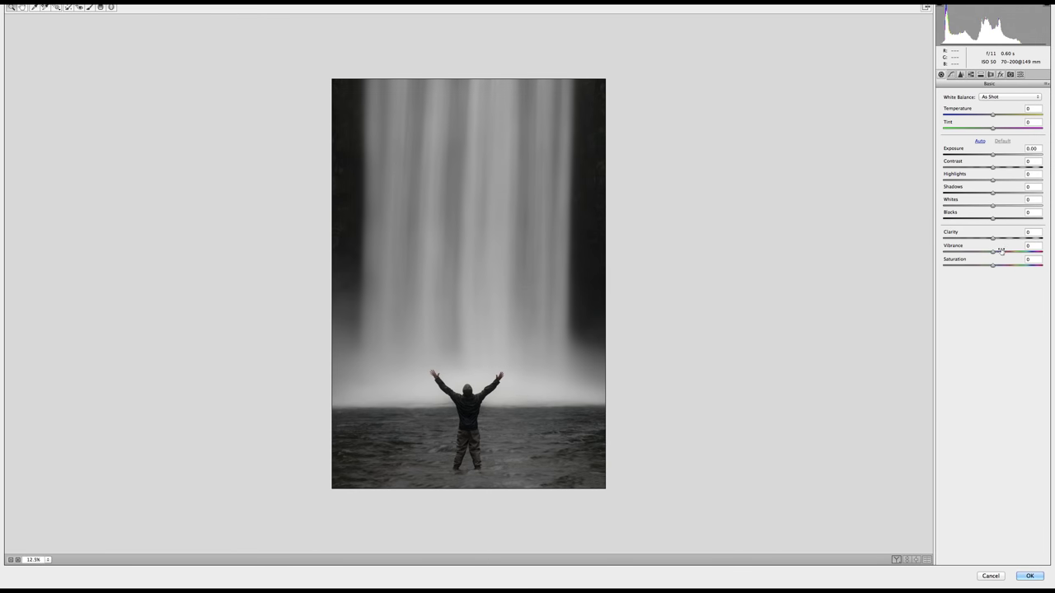
mouse_move(993, 239)
mouse_down()
mouse_move(1053, 239)
mouse_move(991, 240)
mouse_up()
double_click(992, 239)
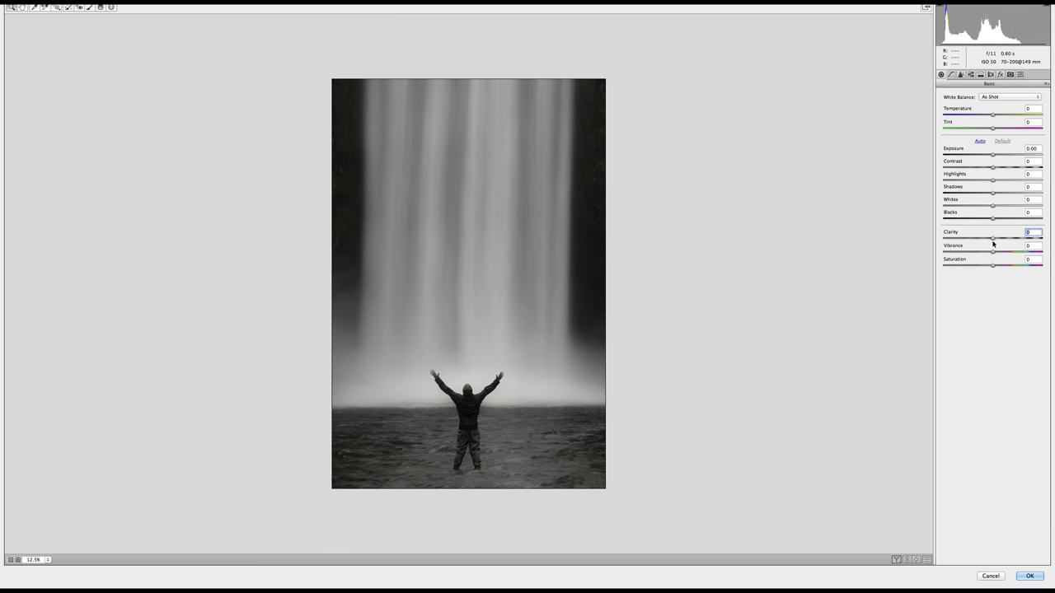
click(990, 75)
click(1000, 74)
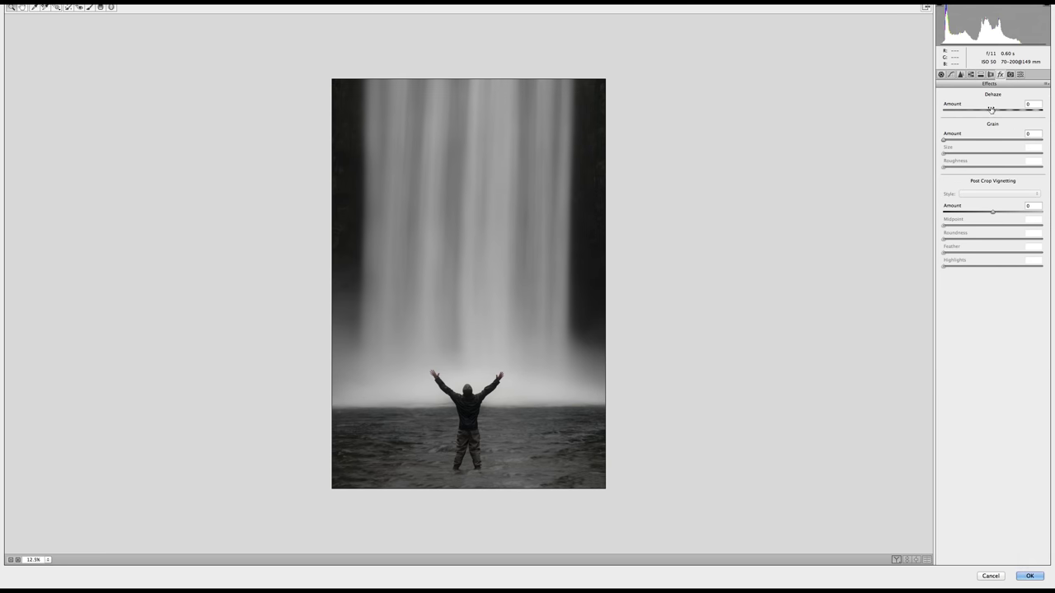
drag(992, 110, 1054, 113)
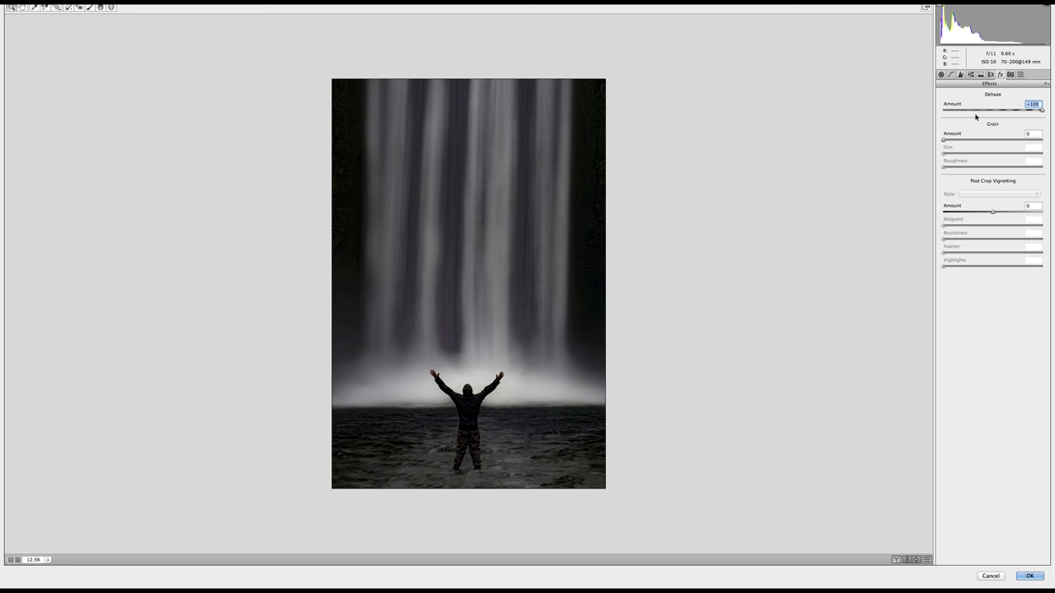
Step: Set Exposure to +1.00 and Clarity to +27, then apply the Camera Raw edits
click(941, 75)
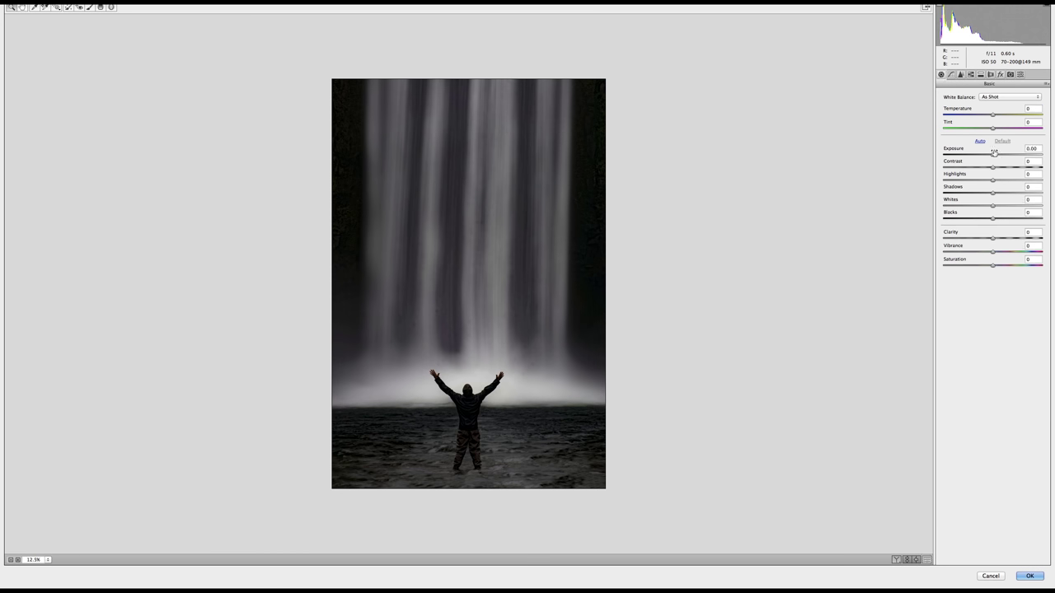
drag(993, 156, 999, 157)
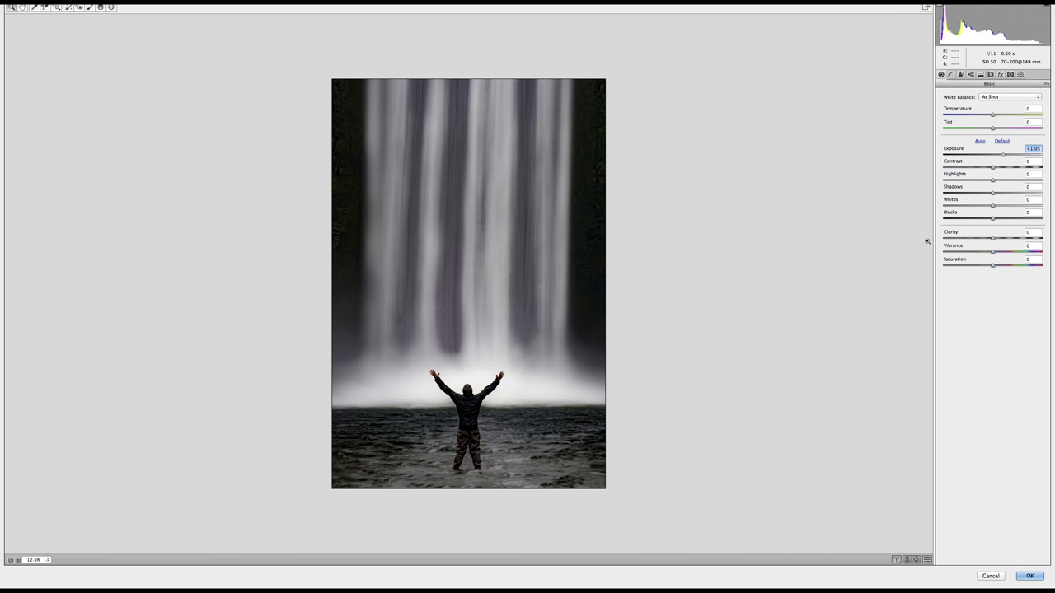
mouse_move(992, 239)
mouse_down()
mouse_move(1013, 240)
mouse_move(992, 242)
mouse_up()
drag(1003, 157, 1003, 156)
click(1030, 575)
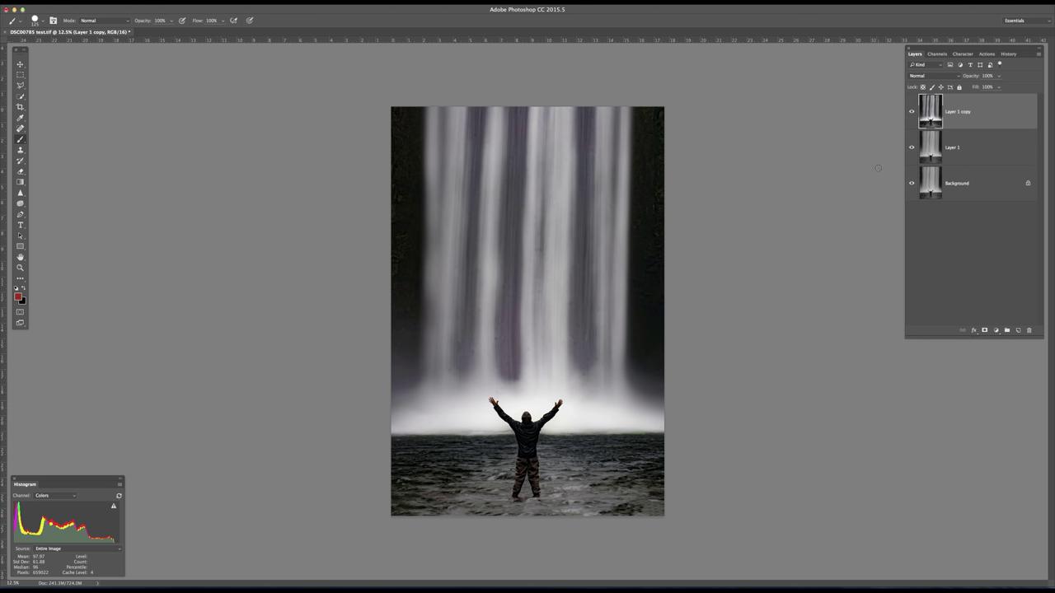
Step: Put the layer copy into Quick Mask mode and zoom in to 50% on the waterfall
click(20, 312)
right_click(526, 184)
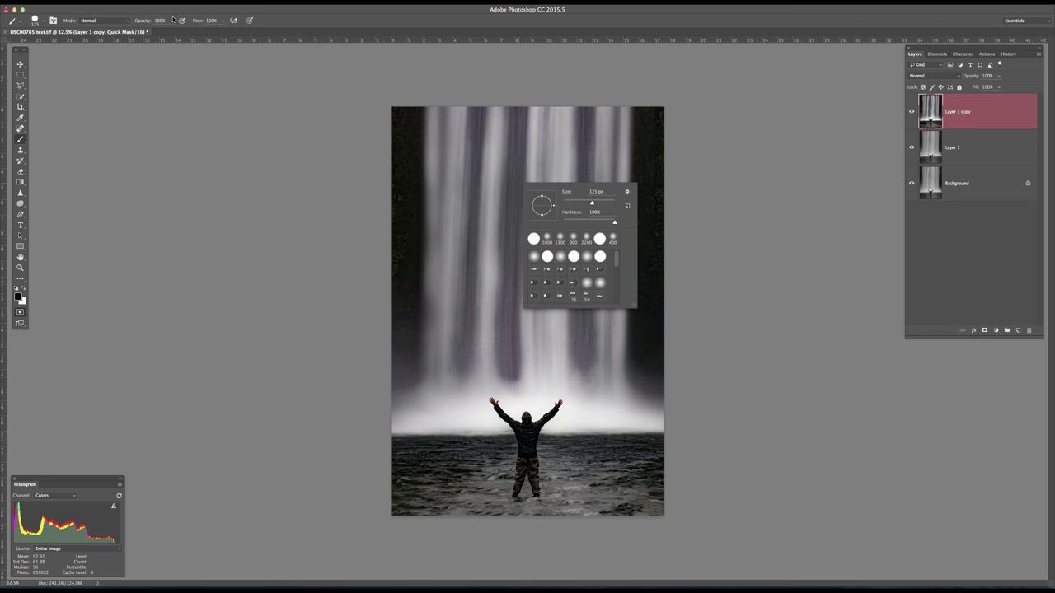
key(Escape)
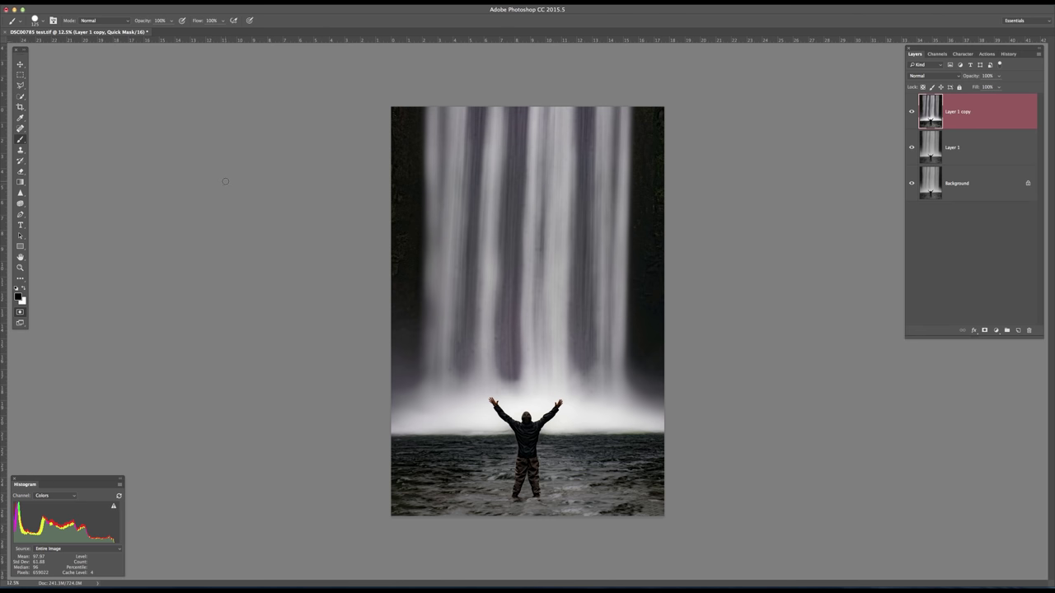
key(super+equal)
key(super+equal)
key(super+equal)
key(super+equal)
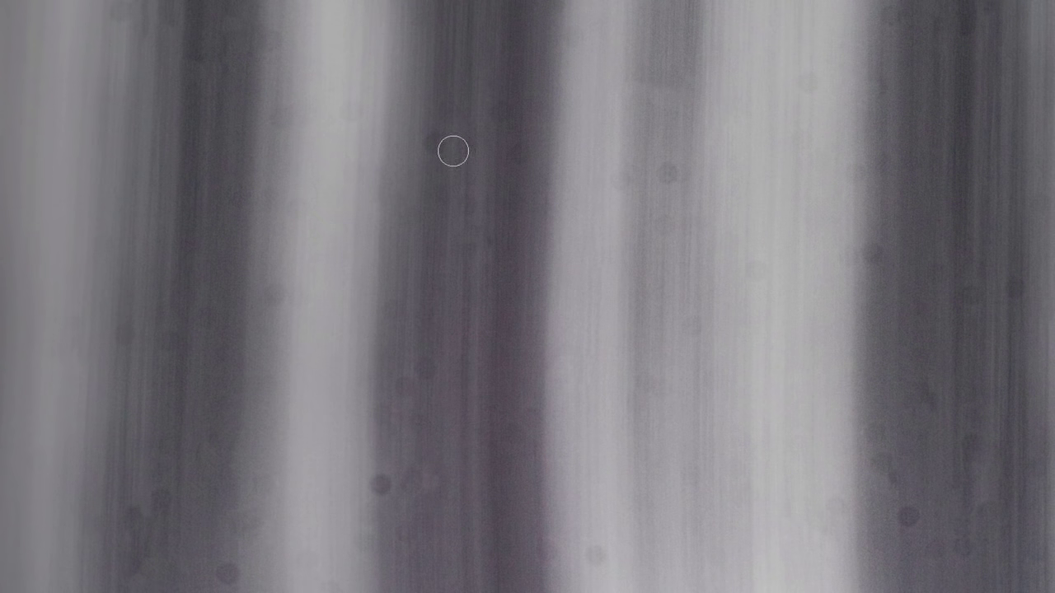
Step: Dab red dots on spots in the middle and right streams, dark gaps, and top of the frame
click(436, 144)
click(445, 106)
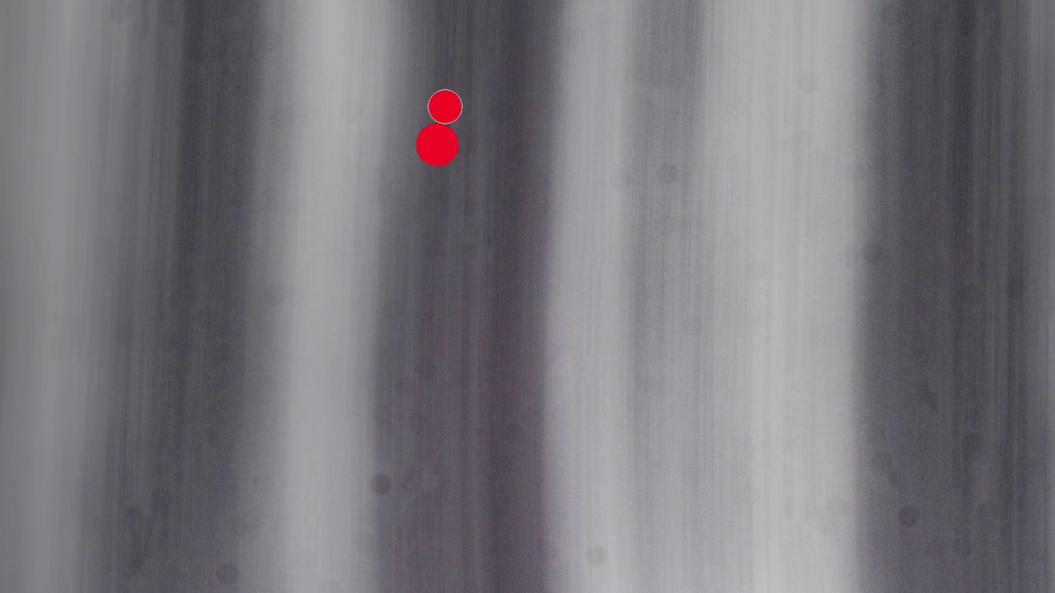
click(506, 106)
click(523, 154)
click(618, 182)
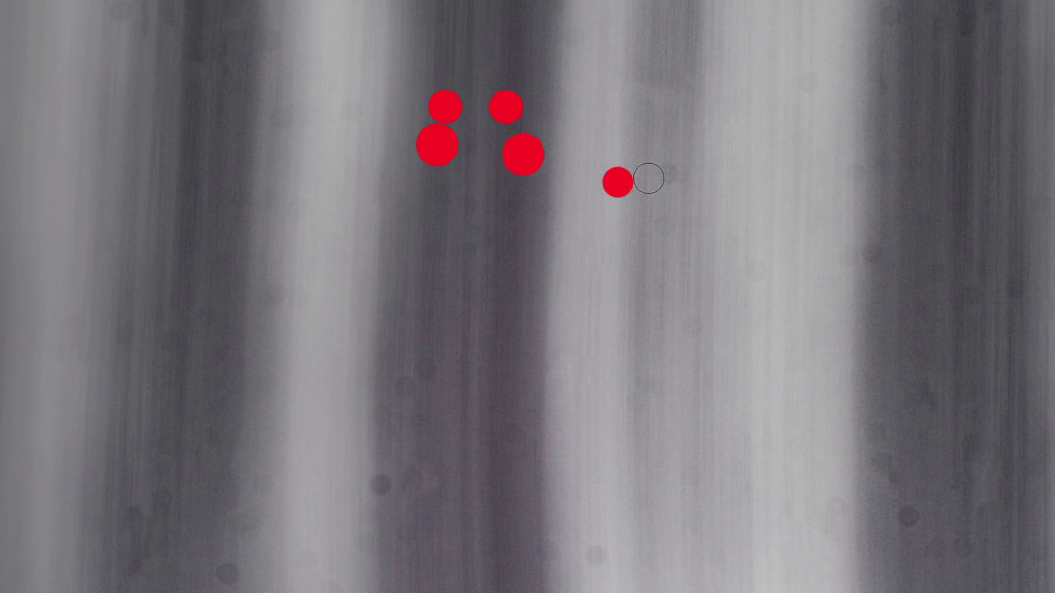
click(669, 171)
click(663, 231)
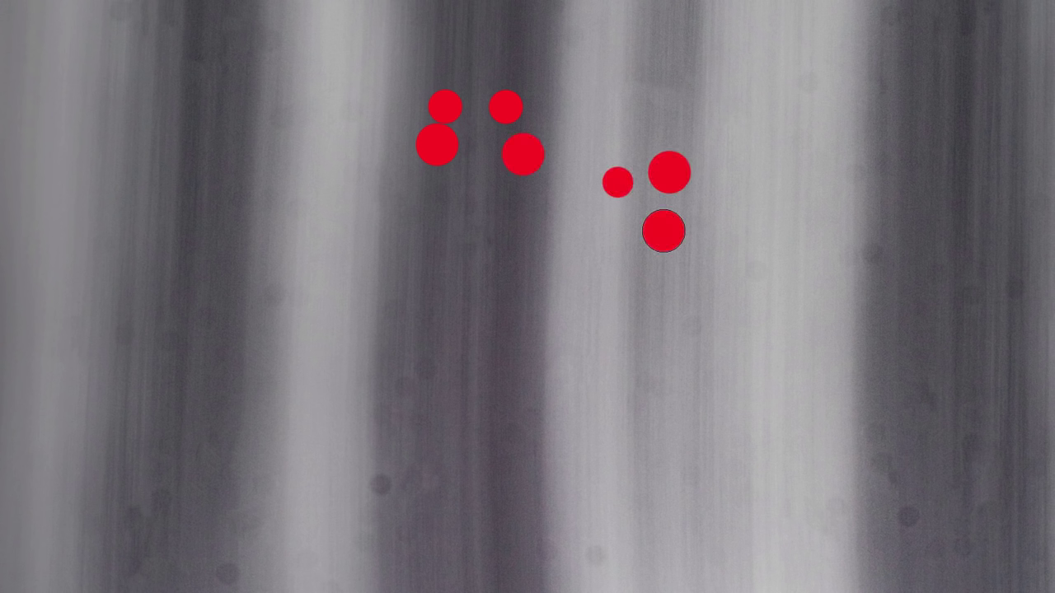
click(760, 271)
click(691, 328)
click(647, 383)
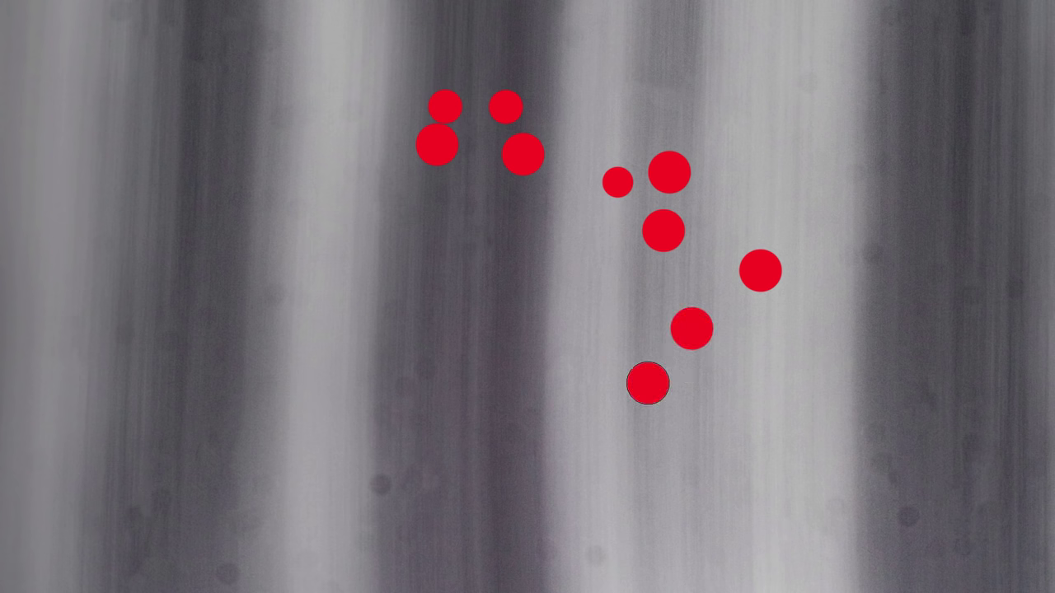
click(537, 408)
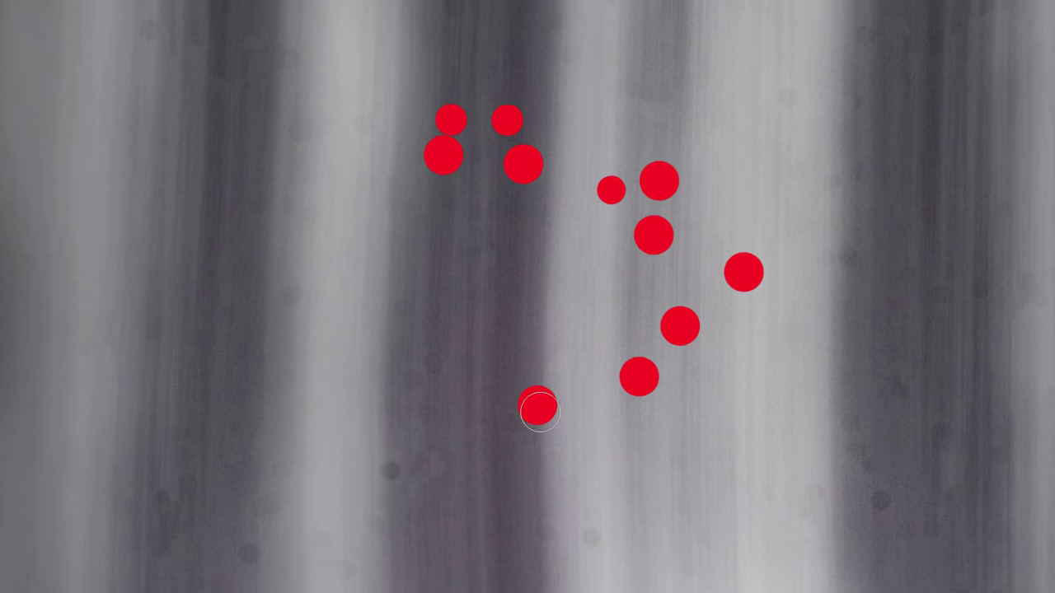
click(518, 432)
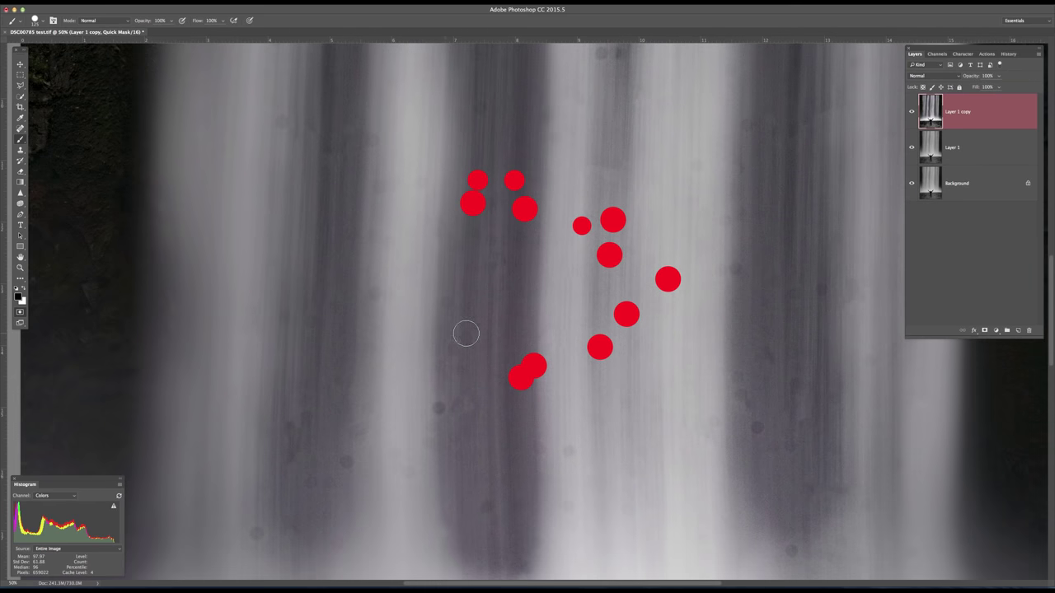
click(467, 336)
click(449, 300)
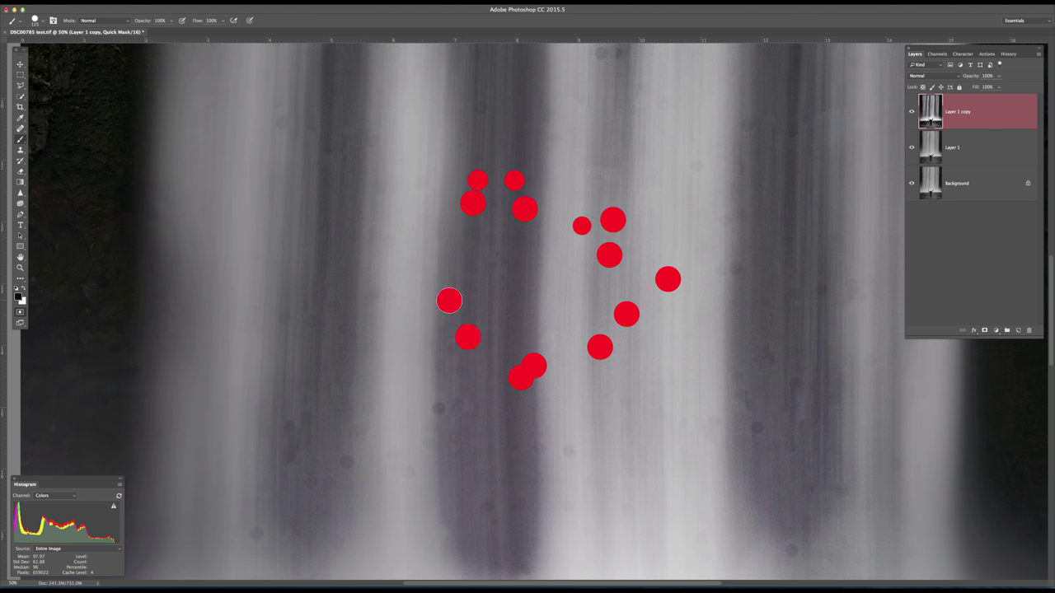
click(452, 351)
click(463, 374)
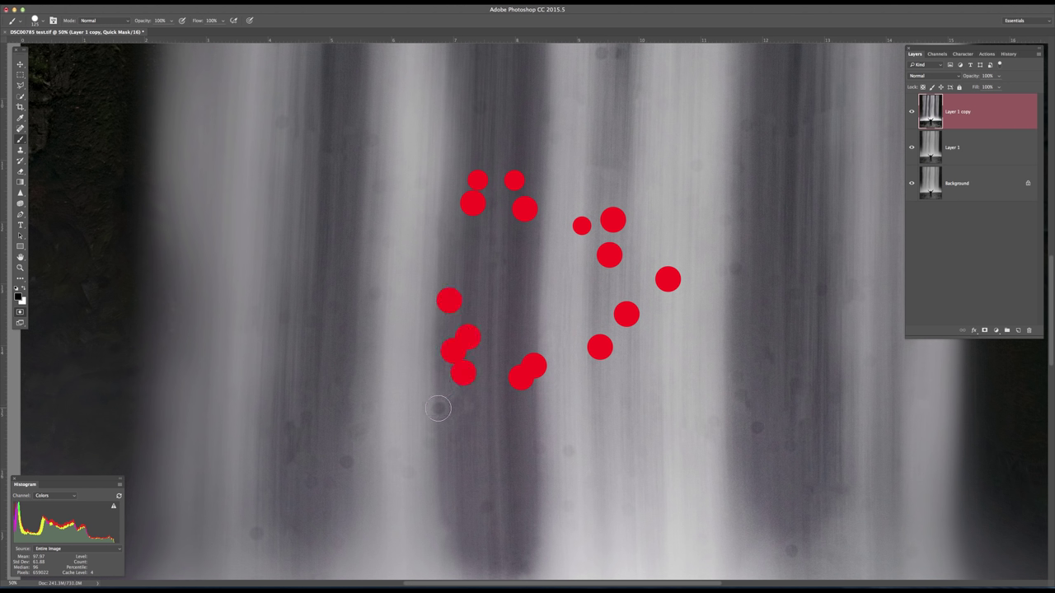
click(438, 406)
click(372, 292)
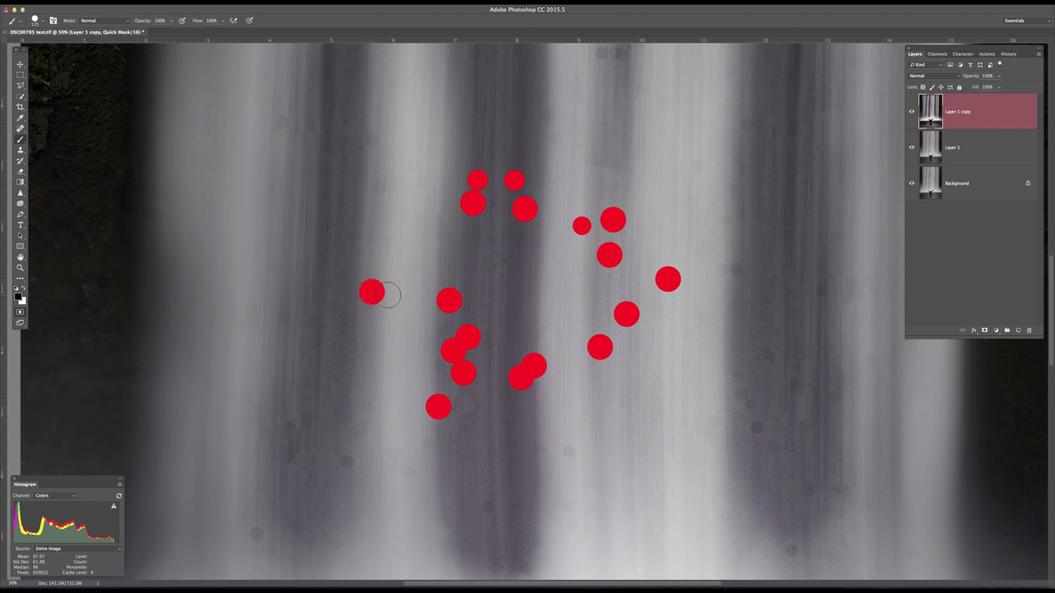
click(389, 294)
click(381, 188)
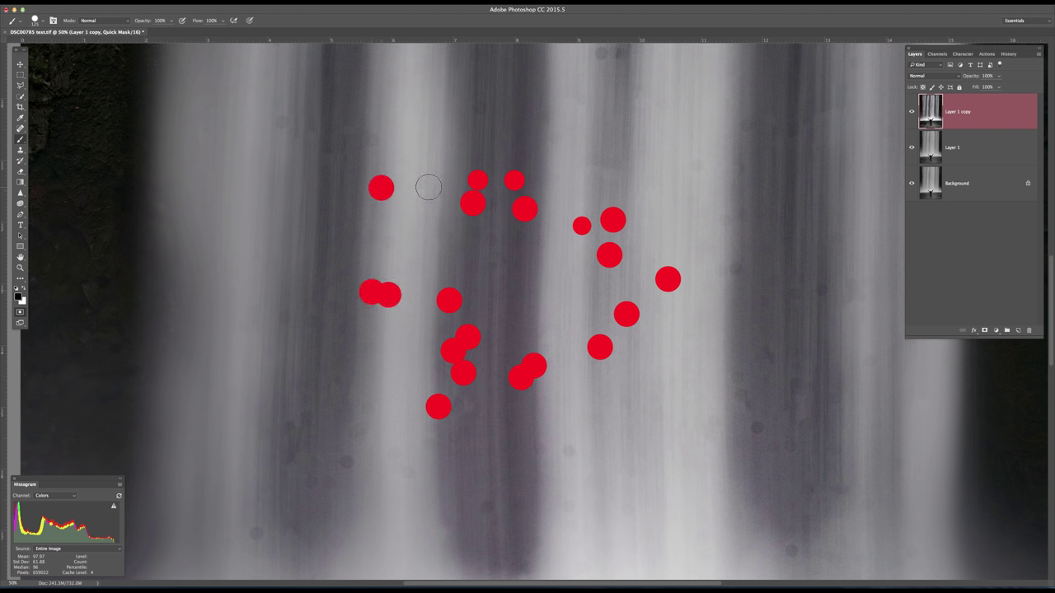
click(421, 180)
click(481, 108)
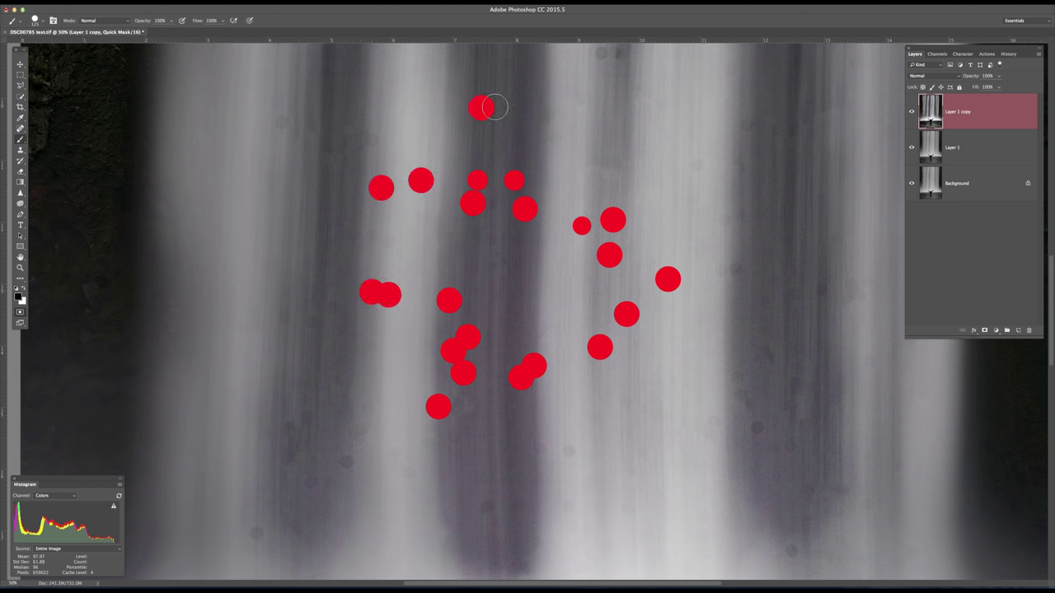
click(598, 54)
click(621, 53)
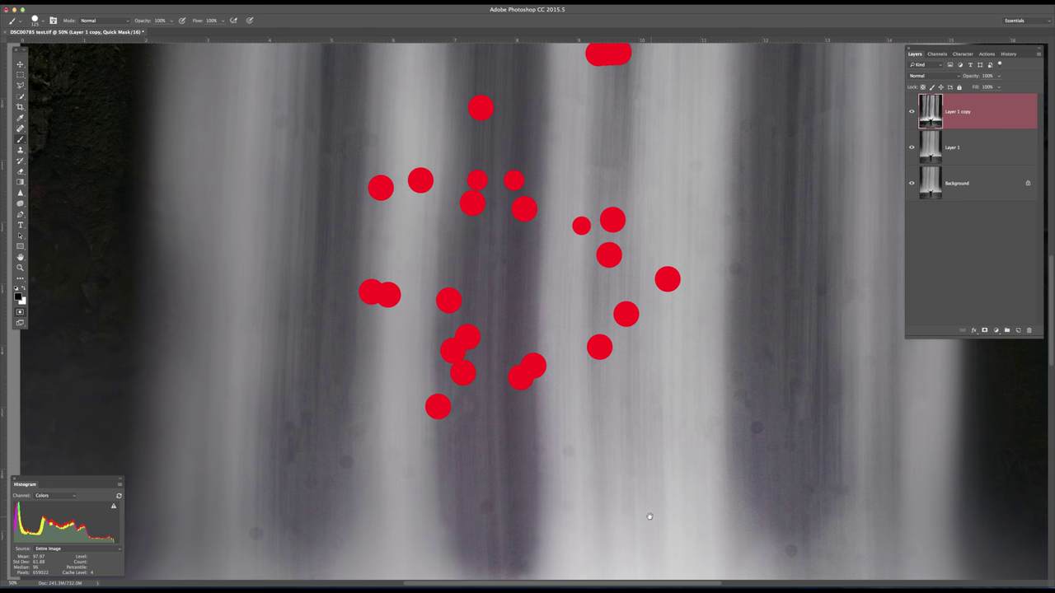
Step: Mark more spots above the raised arms, down the left side, and across the right waterfall
scroll(684, 285, down, 5)
click(602, 166)
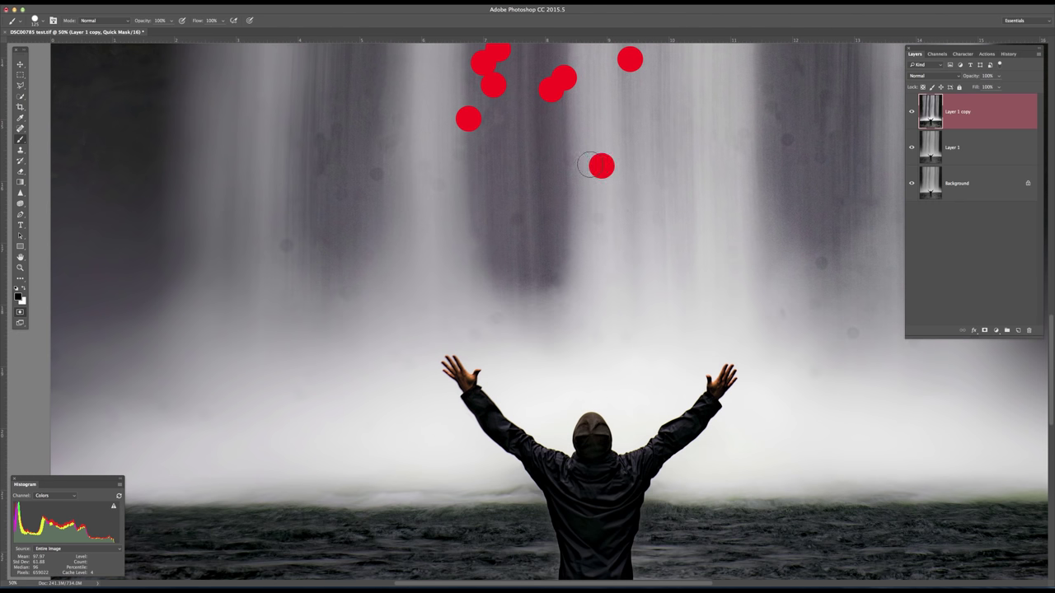
click(571, 162)
click(600, 219)
click(518, 218)
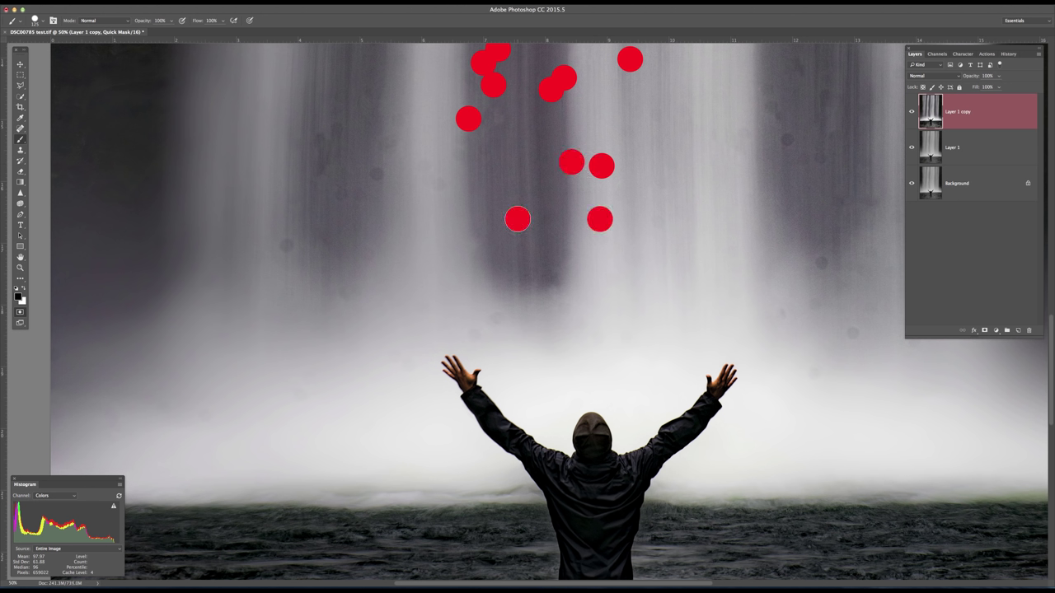
click(423, 163)
click(438, 188)
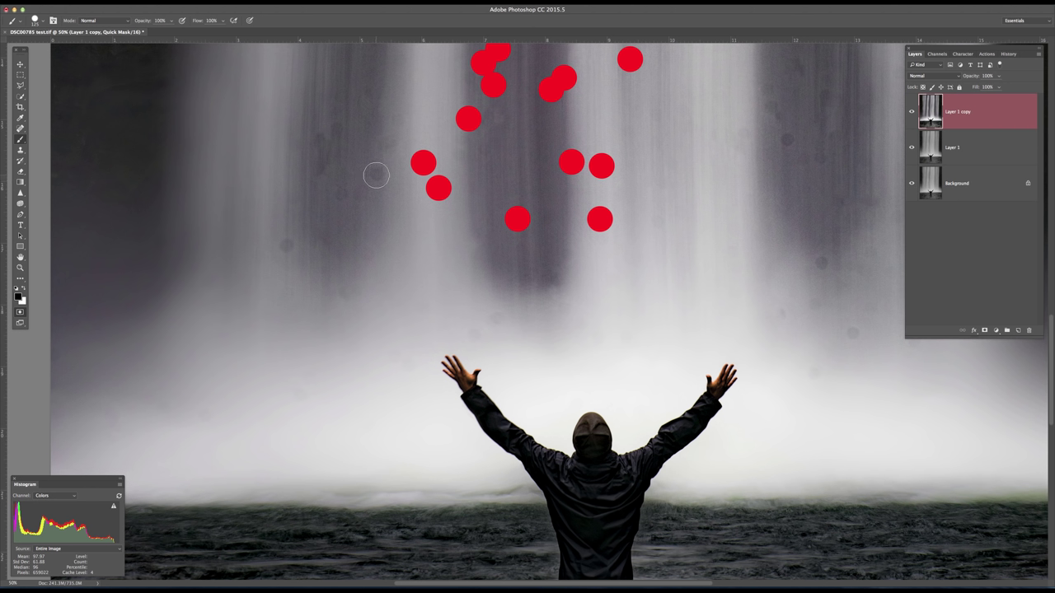
click(376, 174)
click(343, 193)
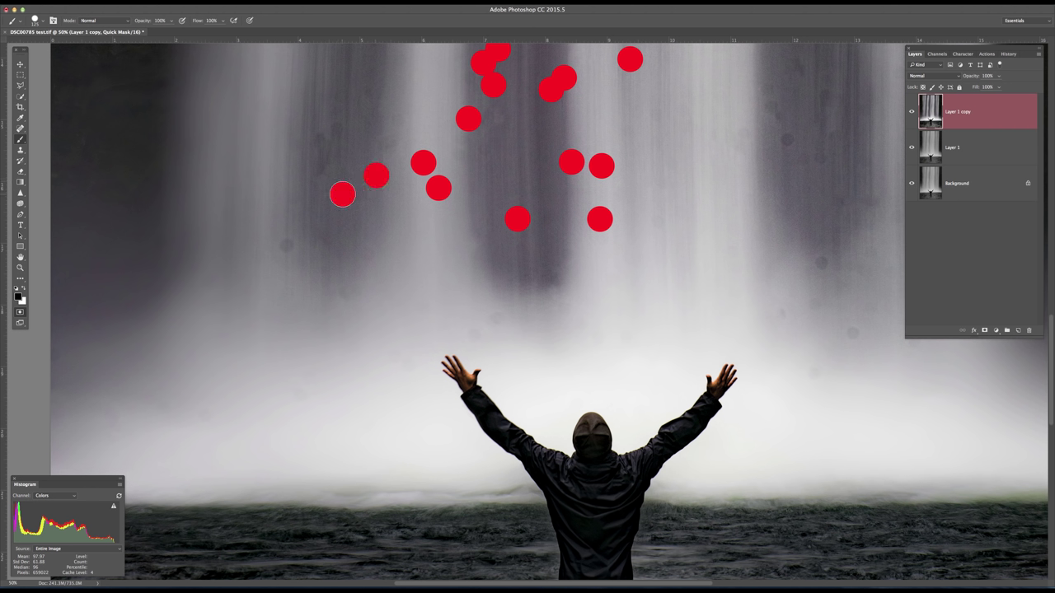
click(285, 247)
click(343, 291)
click(356, 292)
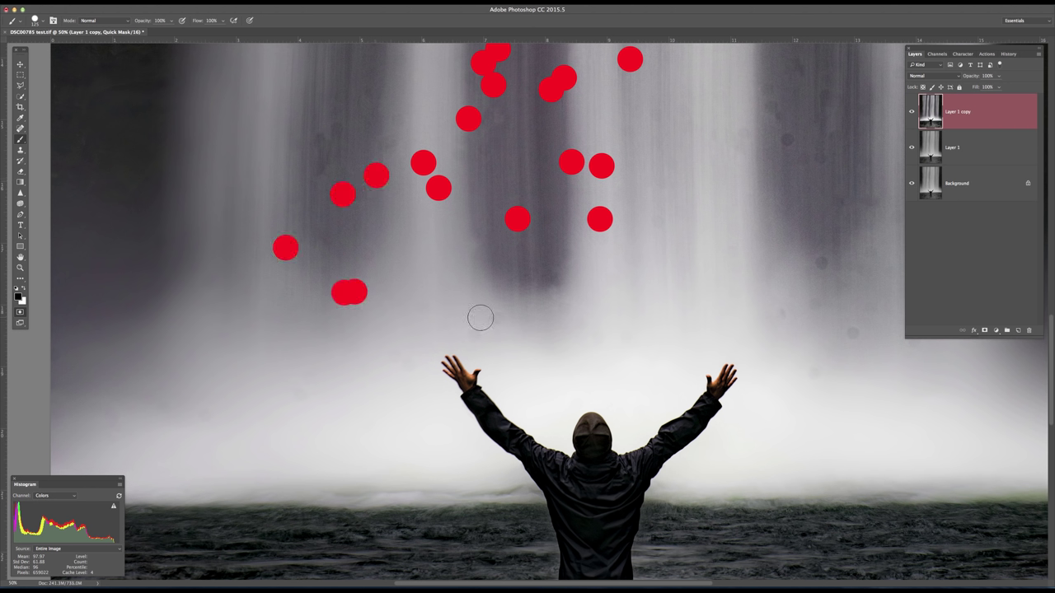
click(497, 319)
click(473, 333)
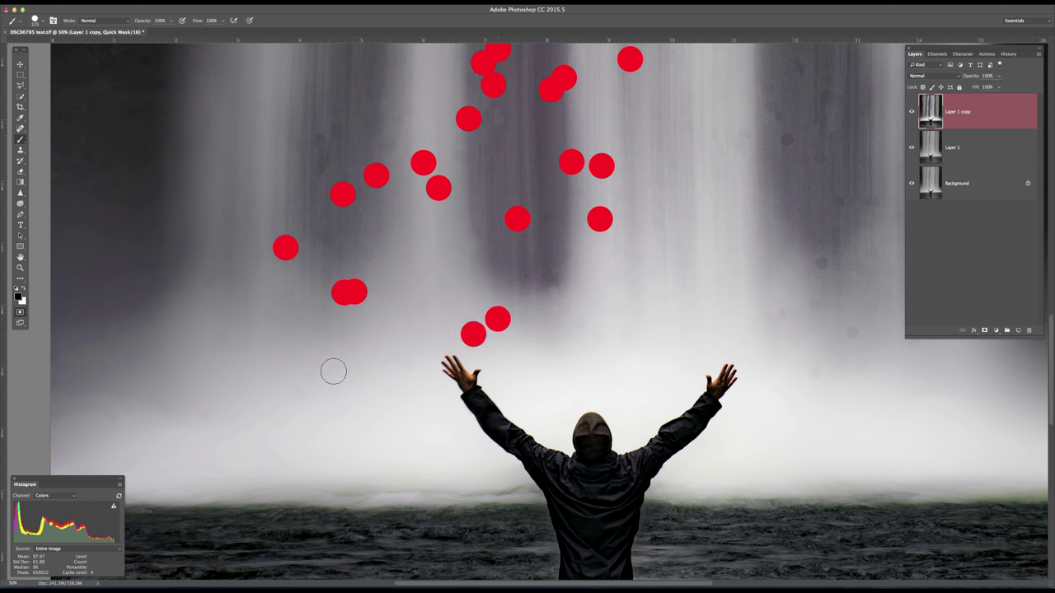
click(300, 396)
click(207, 416)
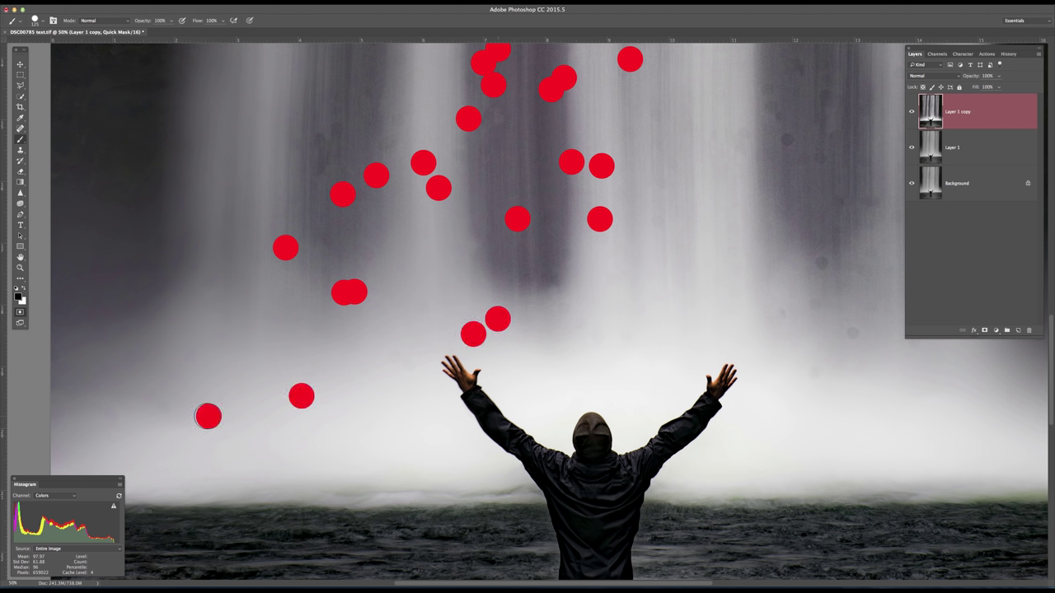
click(168, 409)
click(56, 355)
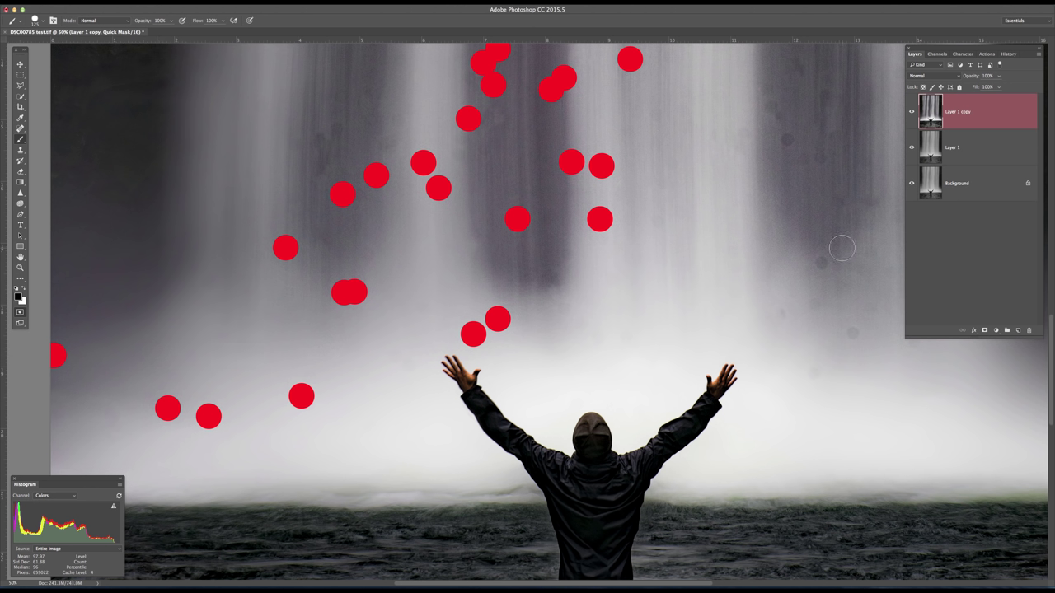
click(855, 335)
click(816, 373)
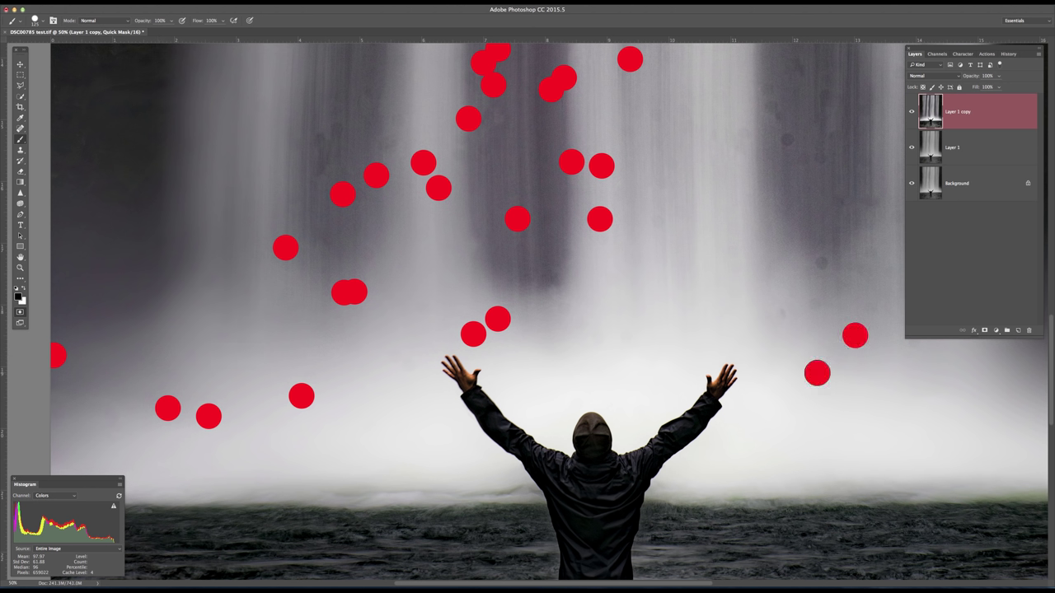
click(824, 264)
click(816, 304)
click(779, 314)
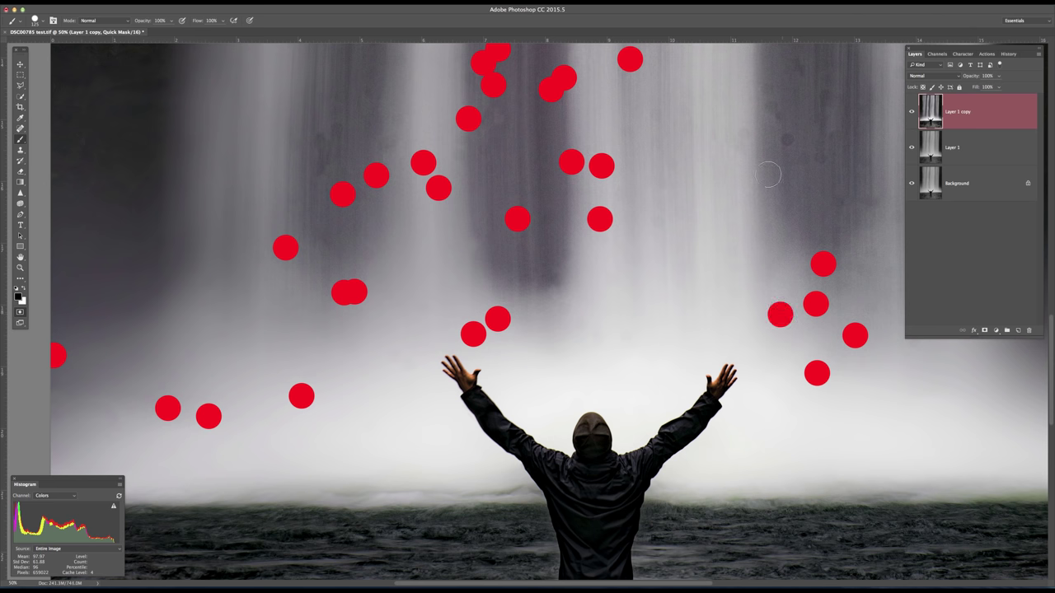
Step: Mark two more spots high on the right waterfall while panning toward the top of the falls
drag(767, 174, 658, 344)
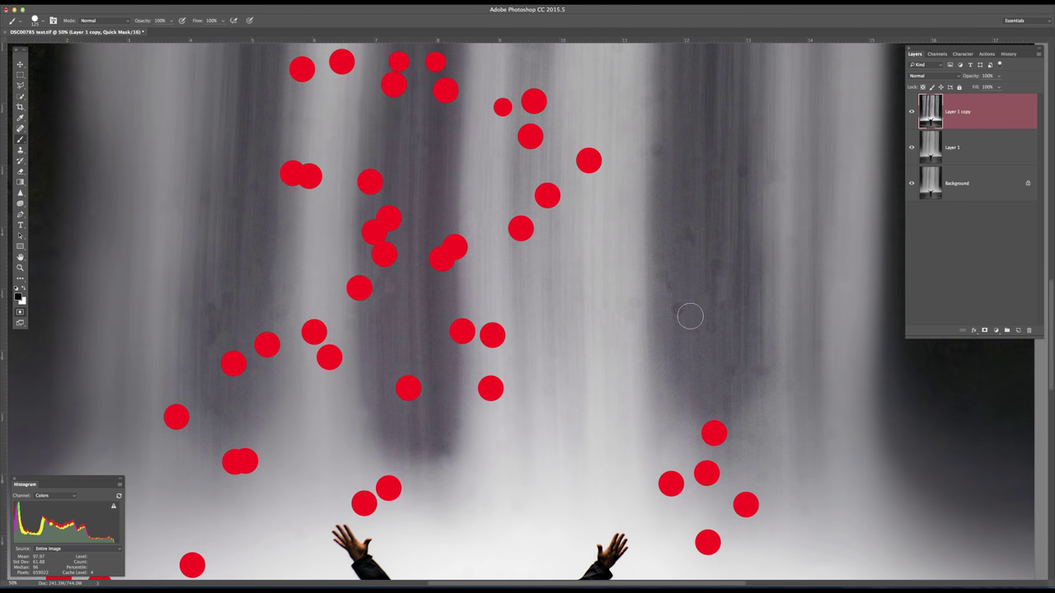
click(680, 310)
click(742, 170)
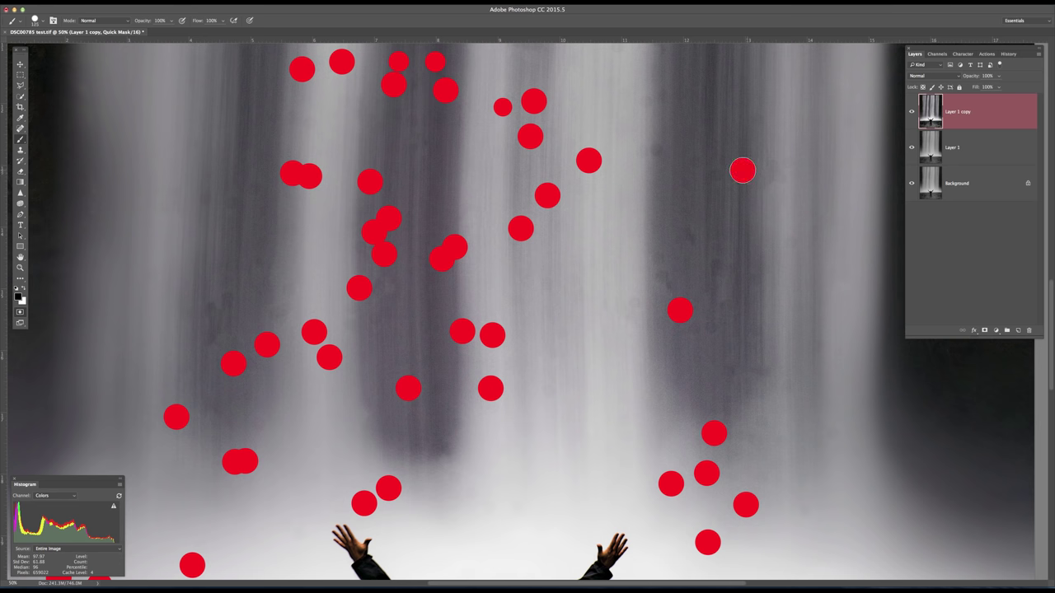
drag(683, 231, 720, 414)
drag(602, 228, 748, 440)
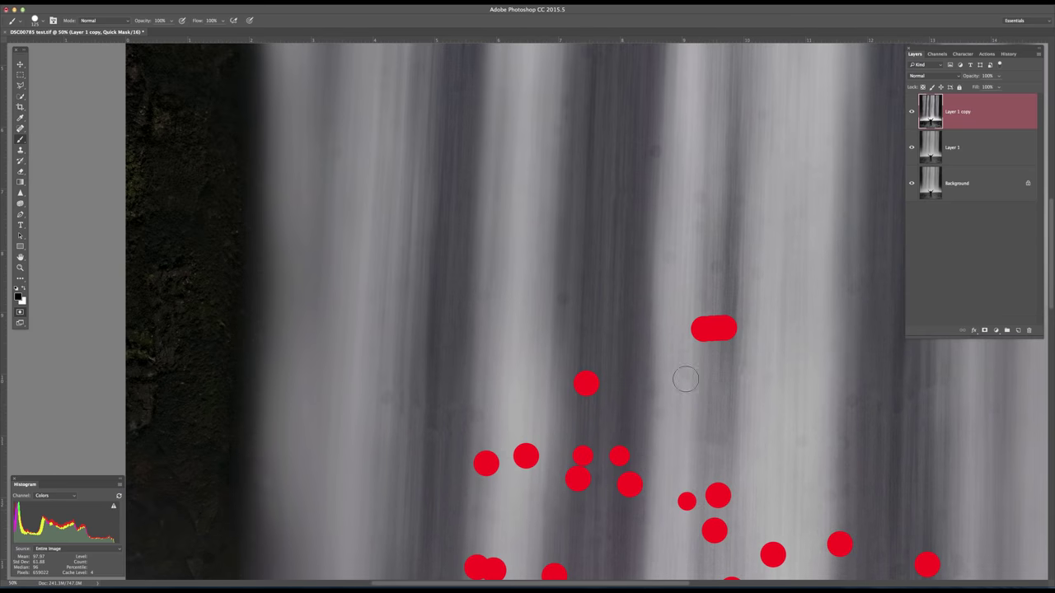
Step: Dab red dots on spots along the upper waterfall's top edge and left column
click(564, 299)
click(486, 294)
click(388, 396)
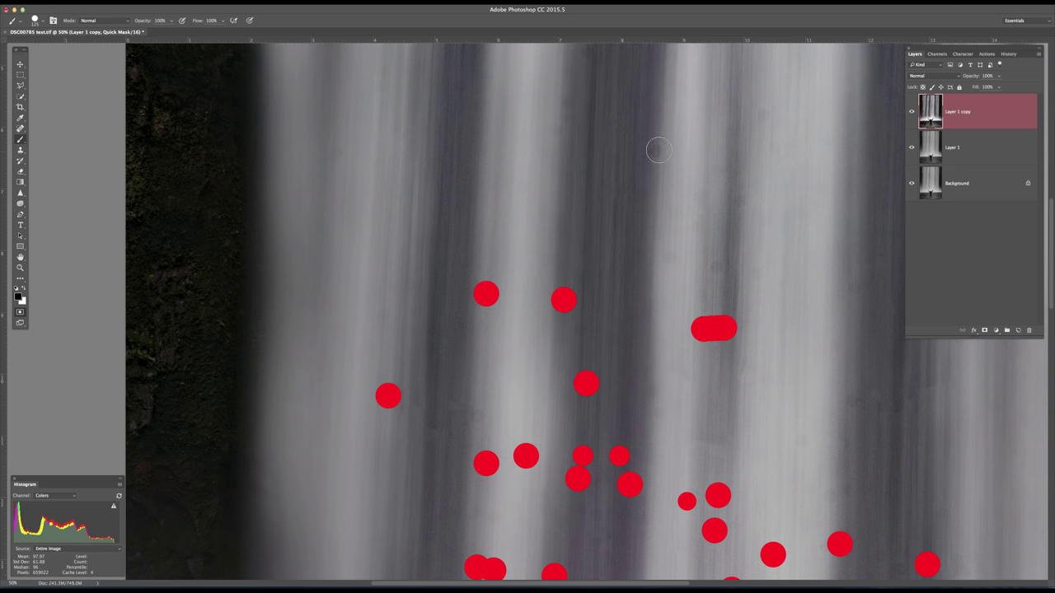
click(654, 150)
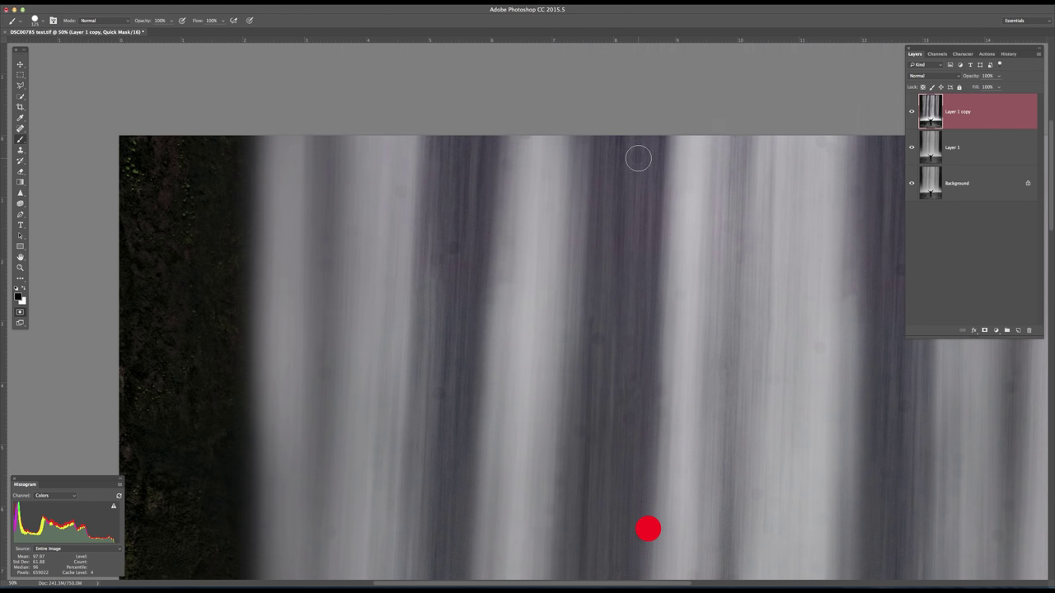
click(635, 158)
click(526, 139)
click(509, 167)
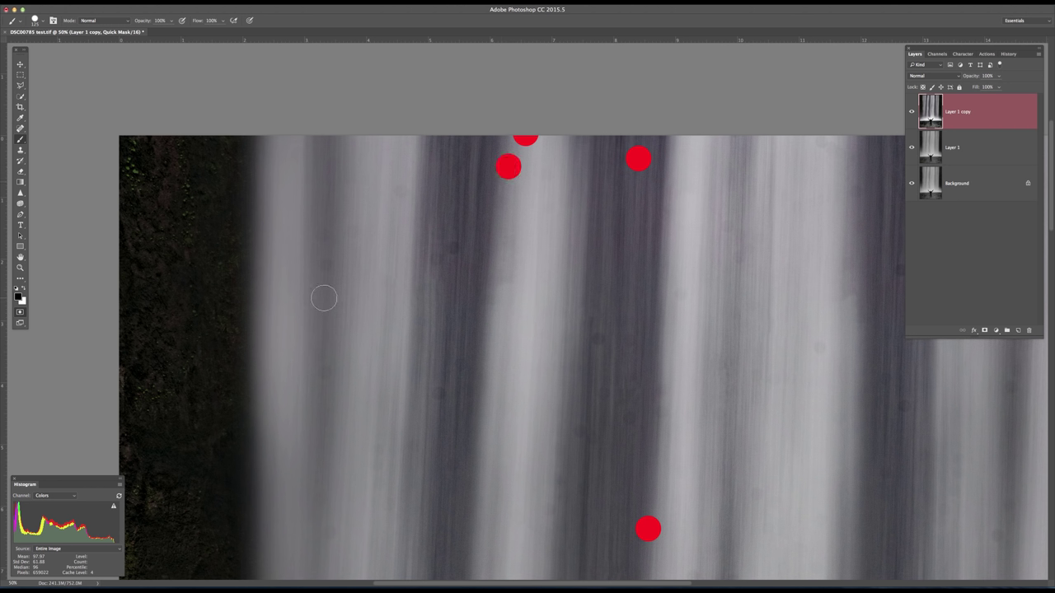
click(328, 266)
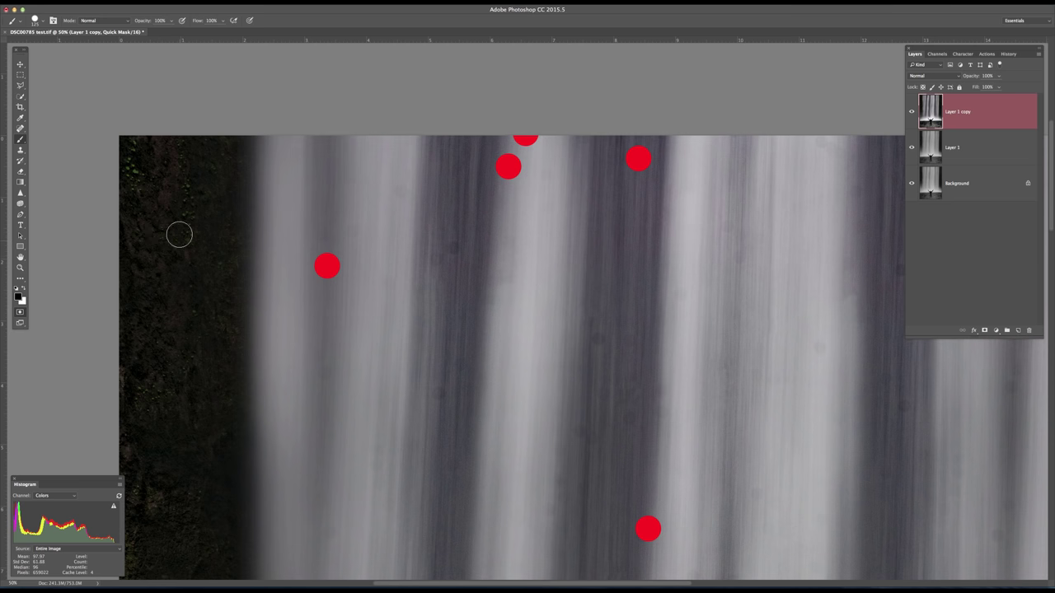
Step: Mark three spots on the upper-right waterfall, then scroll around the image
scroll(725, 289, right, 10)
scroll(725, 290, down, 2)
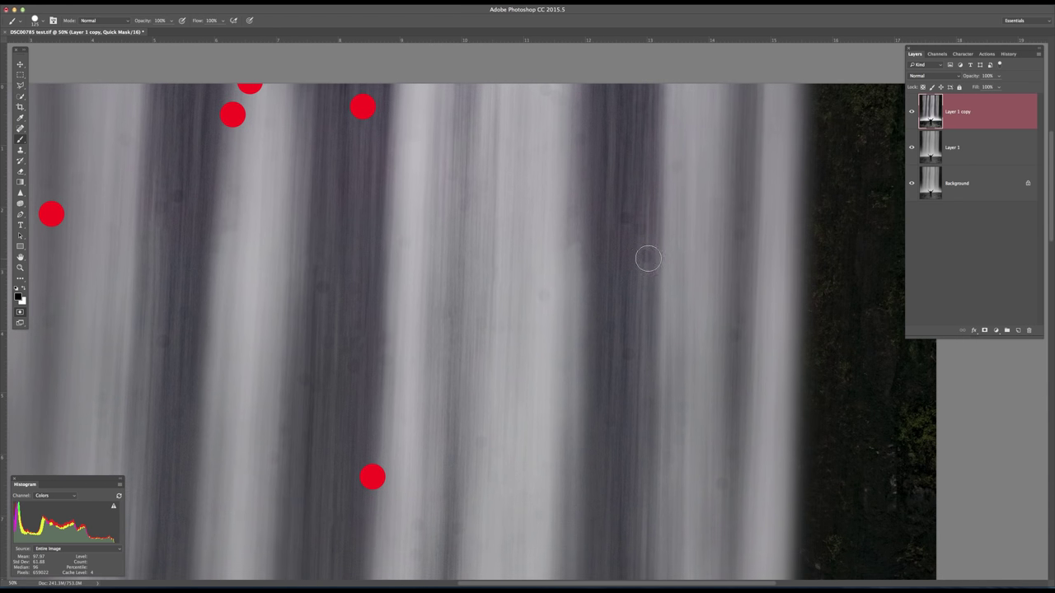
click(648, 259)
click(742, 233)
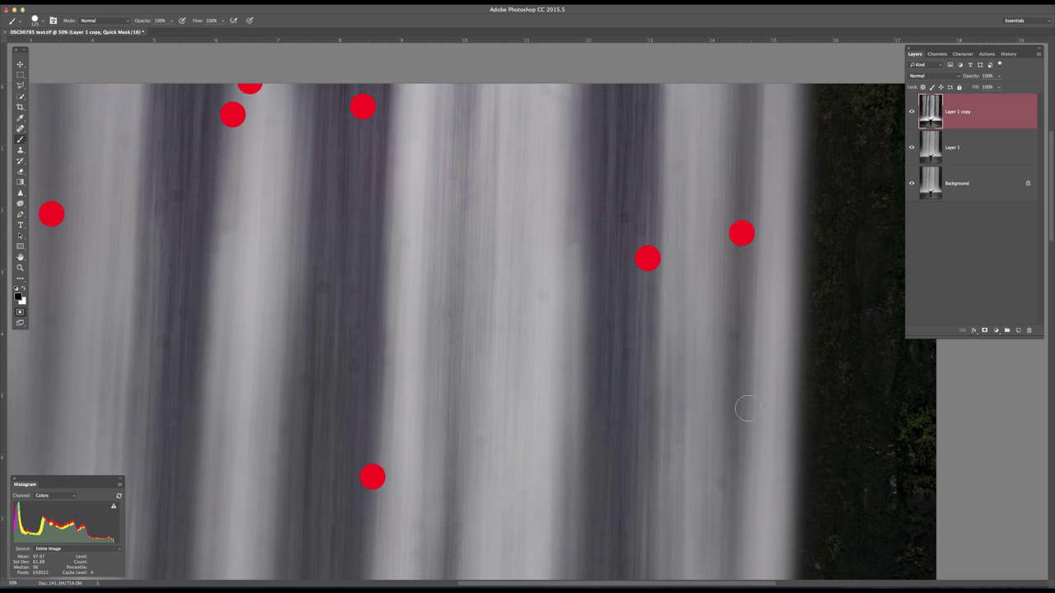
click(629, 356)
scroll(660, 247, down, 20)
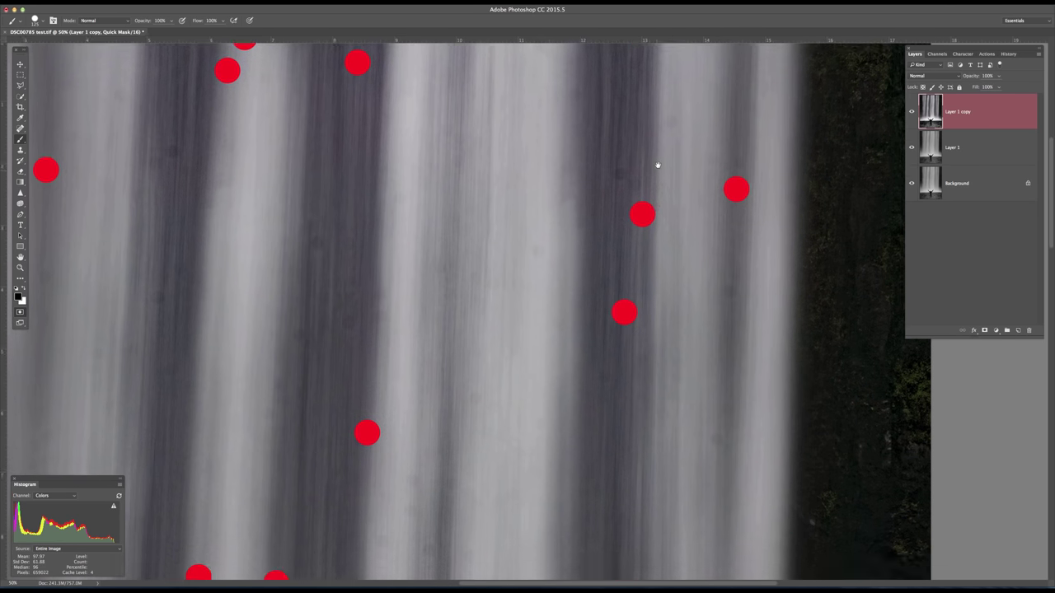
scroll(664, 253, down, 15)
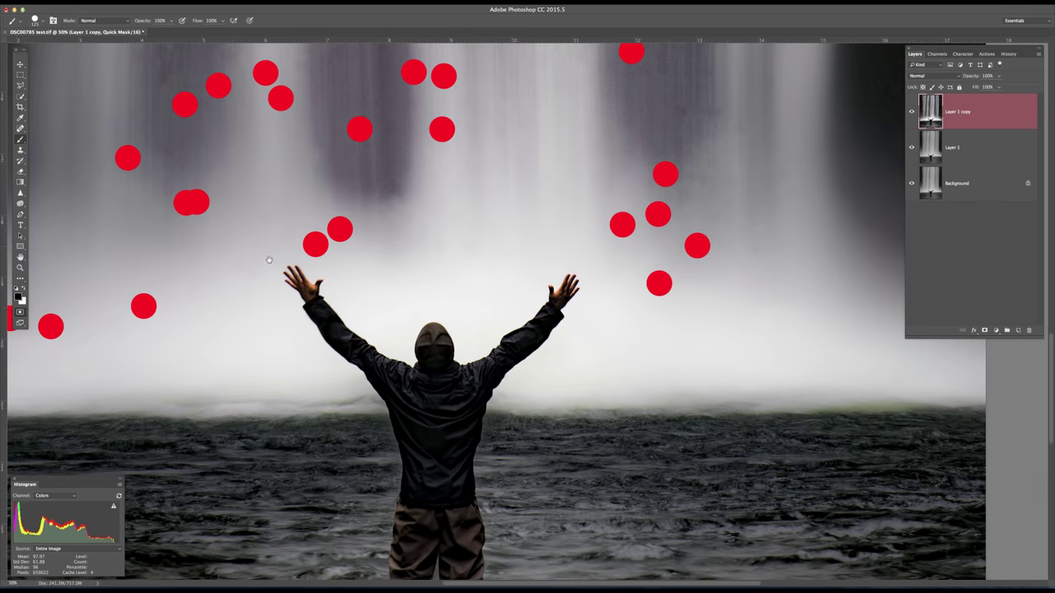
scroll(625, 203, up, 17)
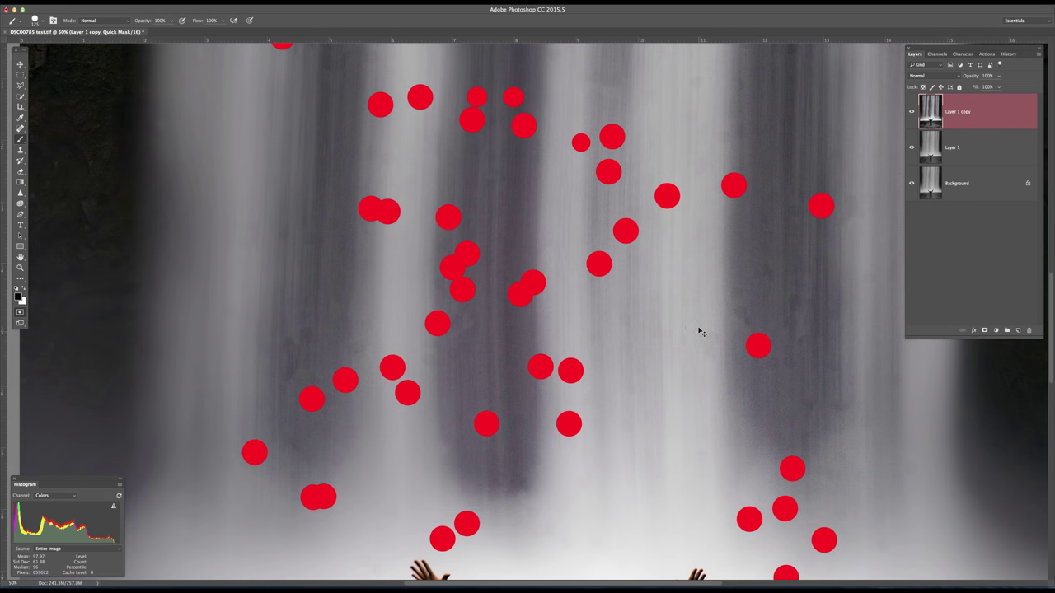
scroll(698, 328, down, 4)
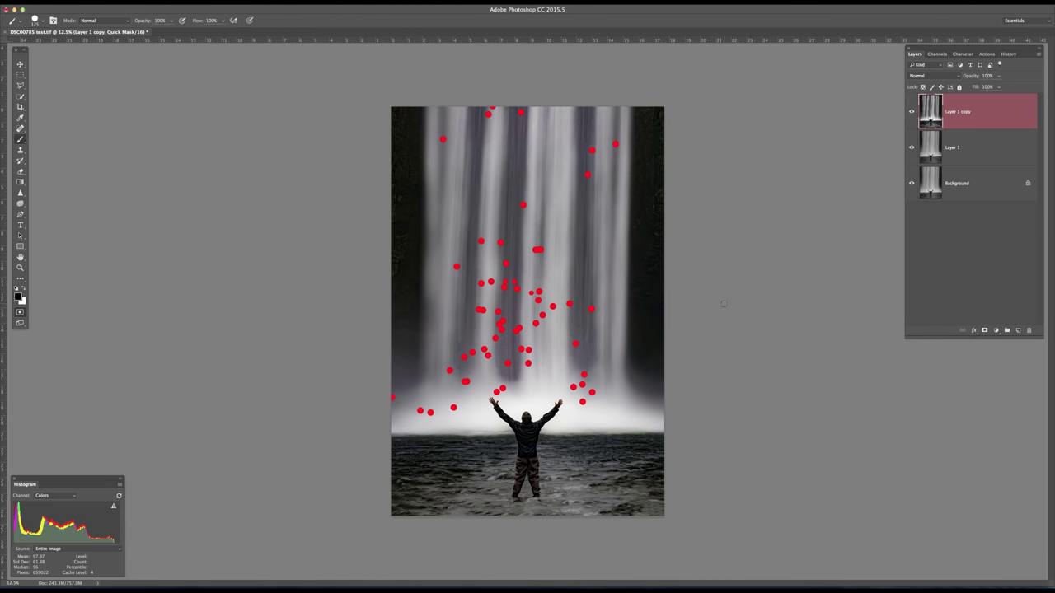
Step: Convert the dots to a selection, invert it twice back to the spots, and move the Layers panel left
click(20, 314)
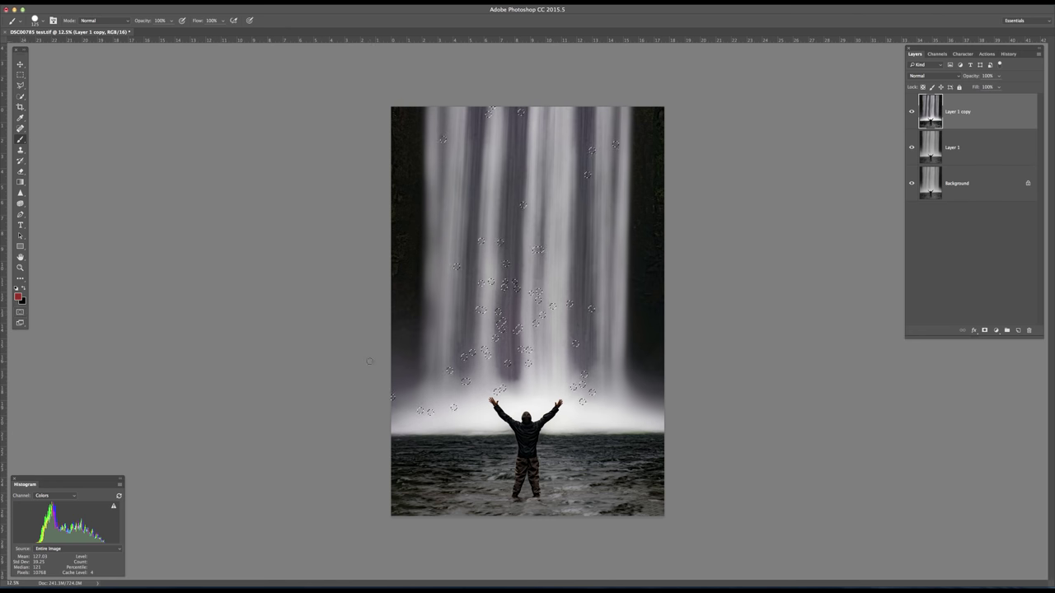
click(183, 1)
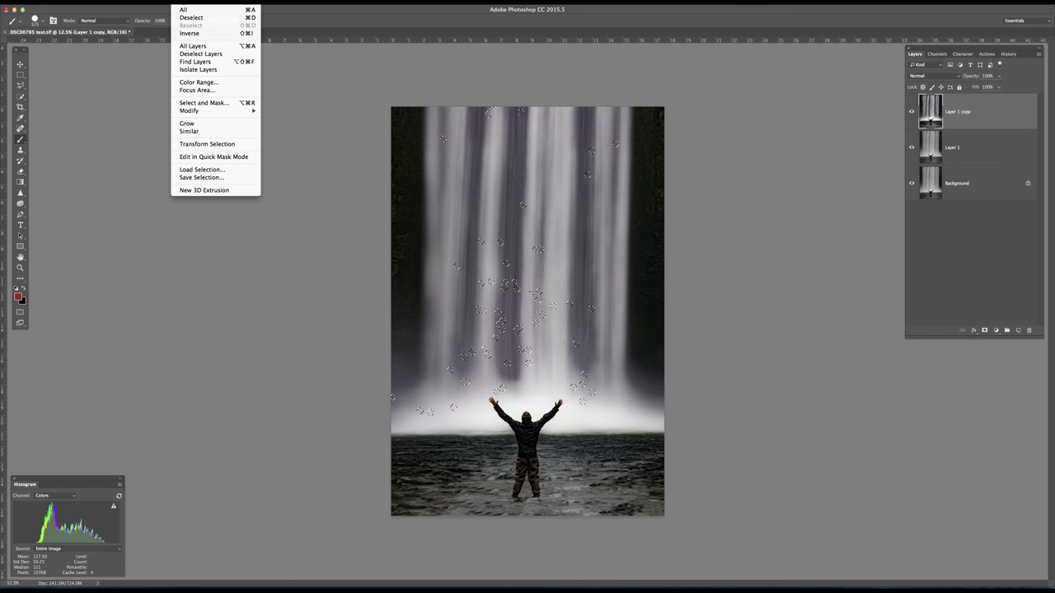
click(188, 34)
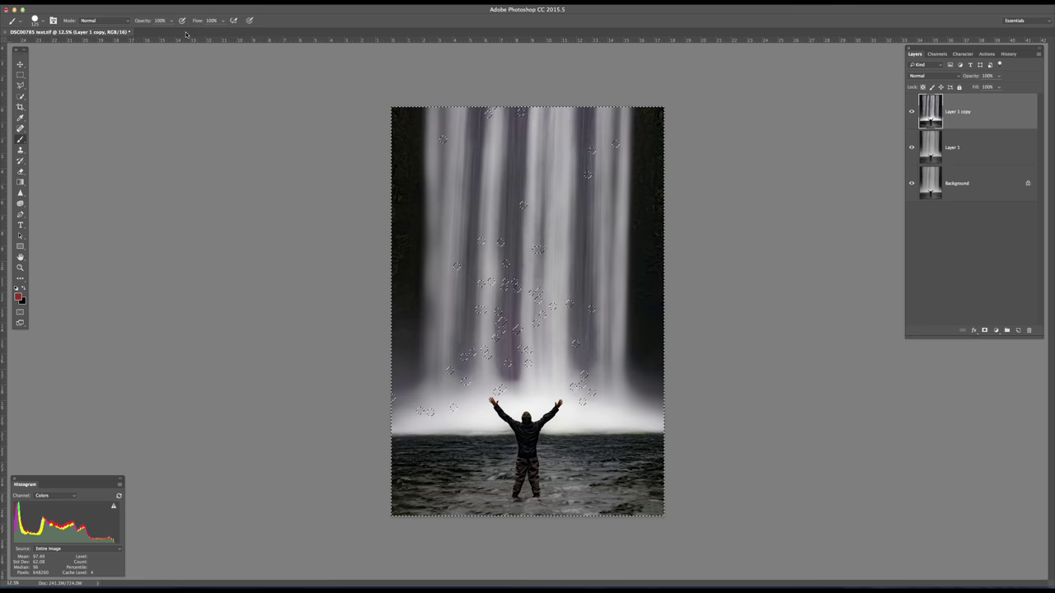
click(183, 2)
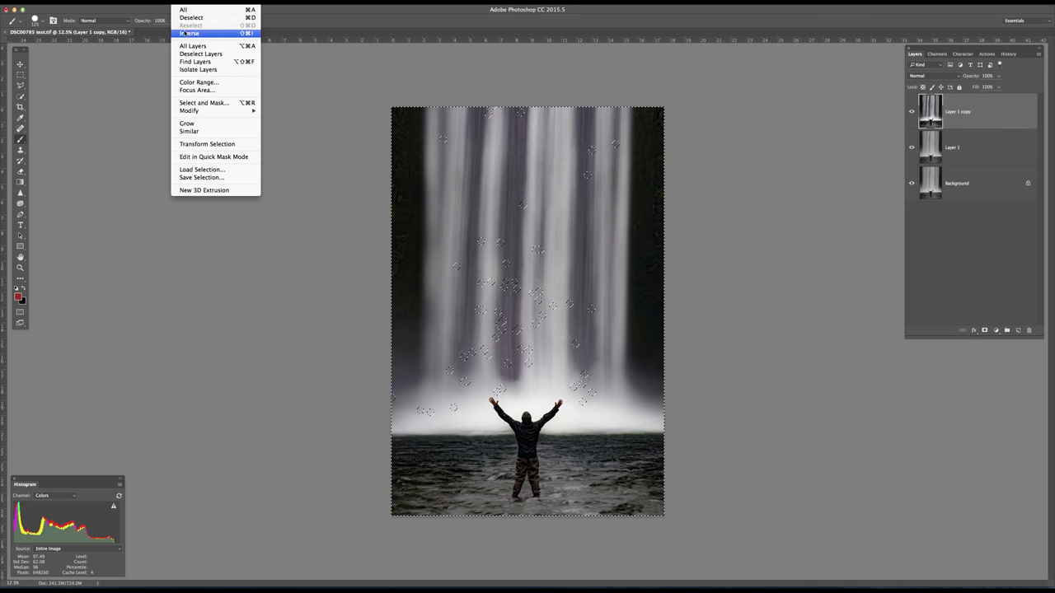
click(186, 33)
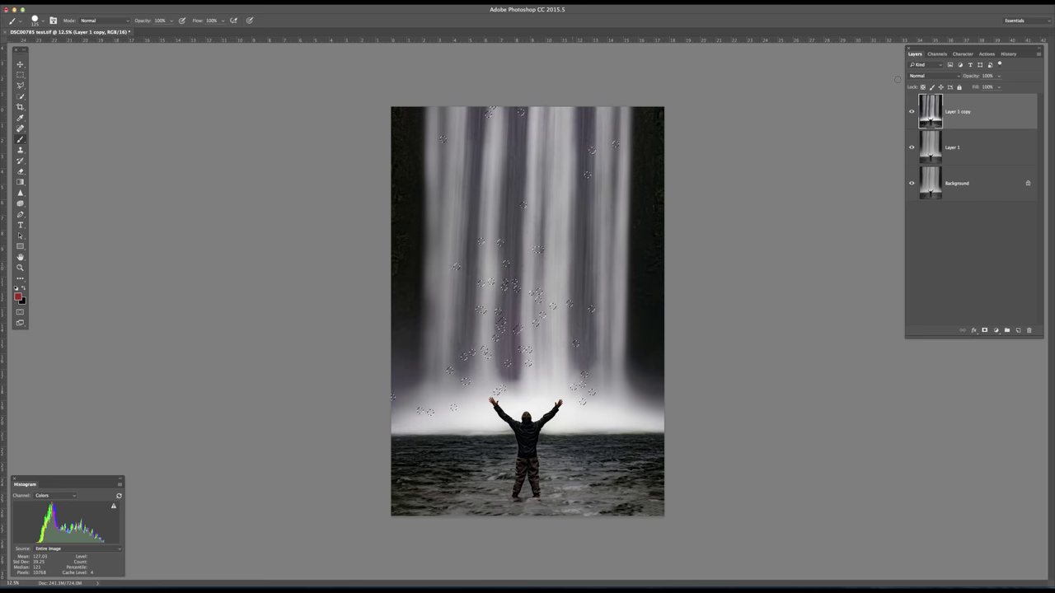
drag(937, 50, 781, 78)
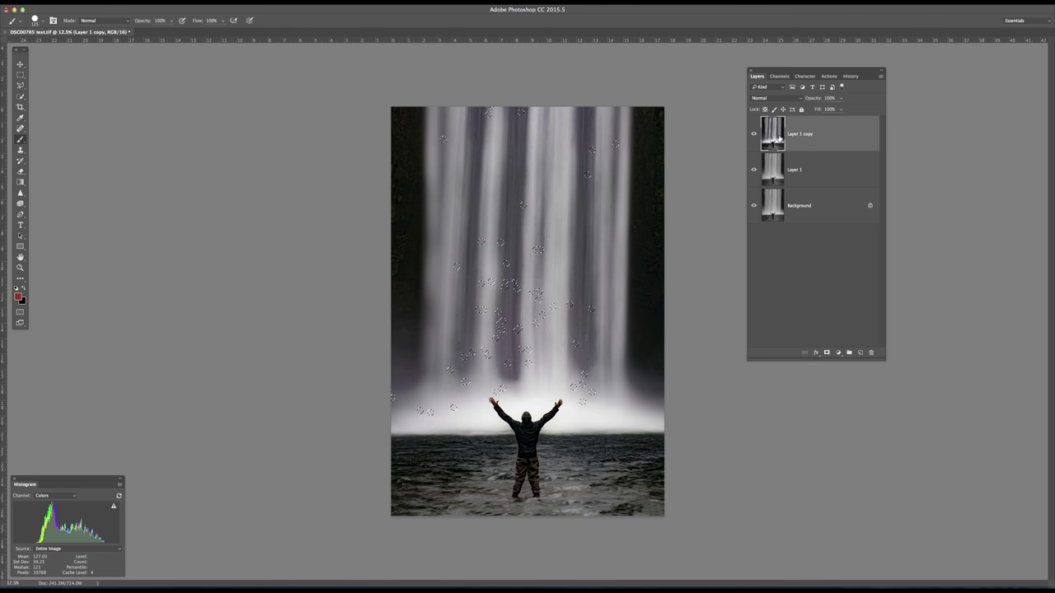
Step: Drag Layer 1 copy and then Layer 1 to the trash, leaving only the Background layer
drag(774, 133, 873, 355)
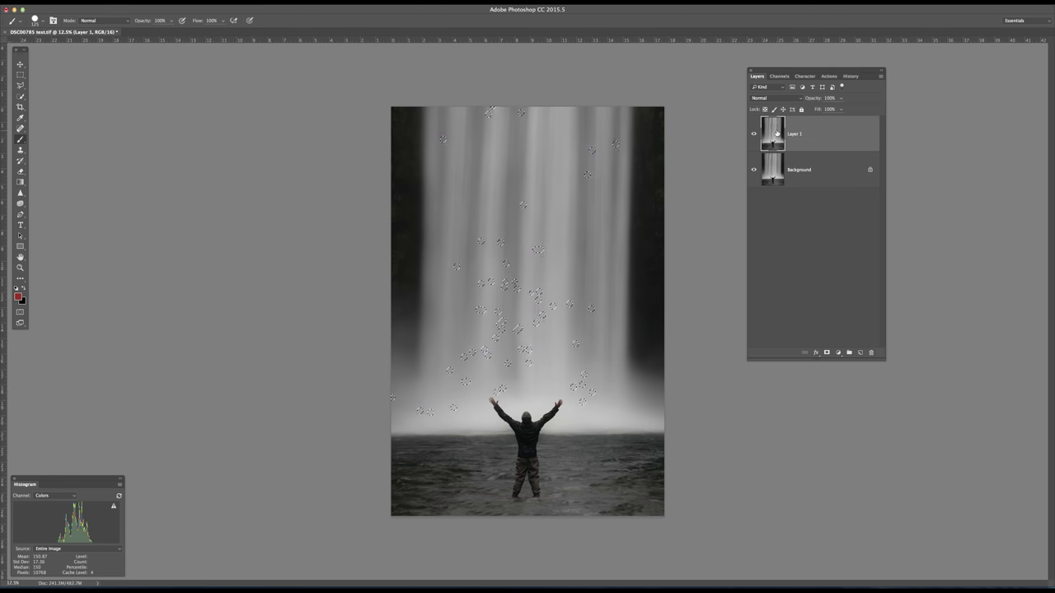
drag(778, 131, 872, 353)
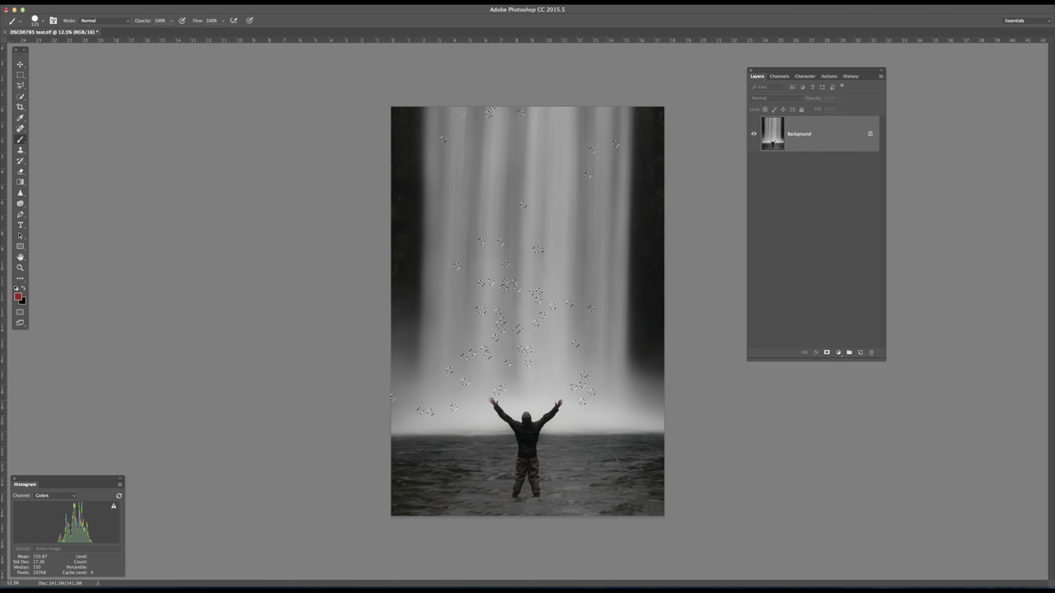
click(249, 7)
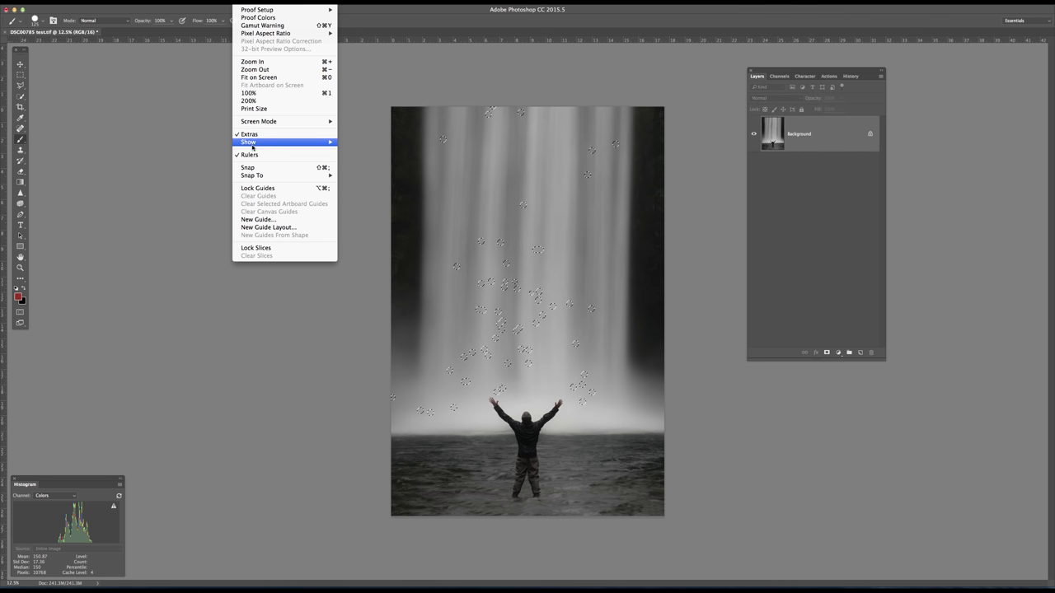
mouse_move(258, 146)
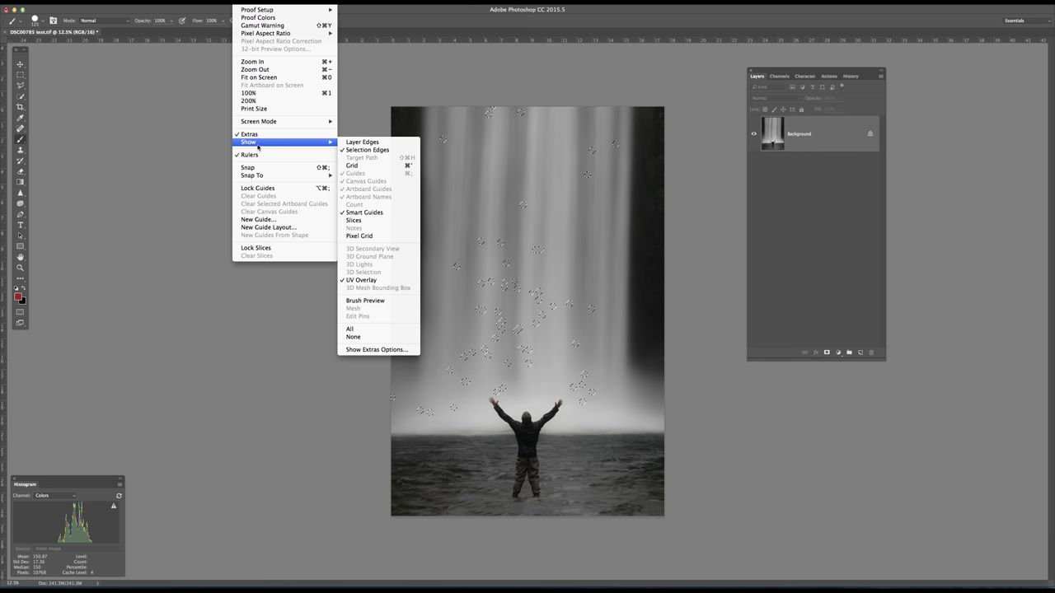
click(375, 150)
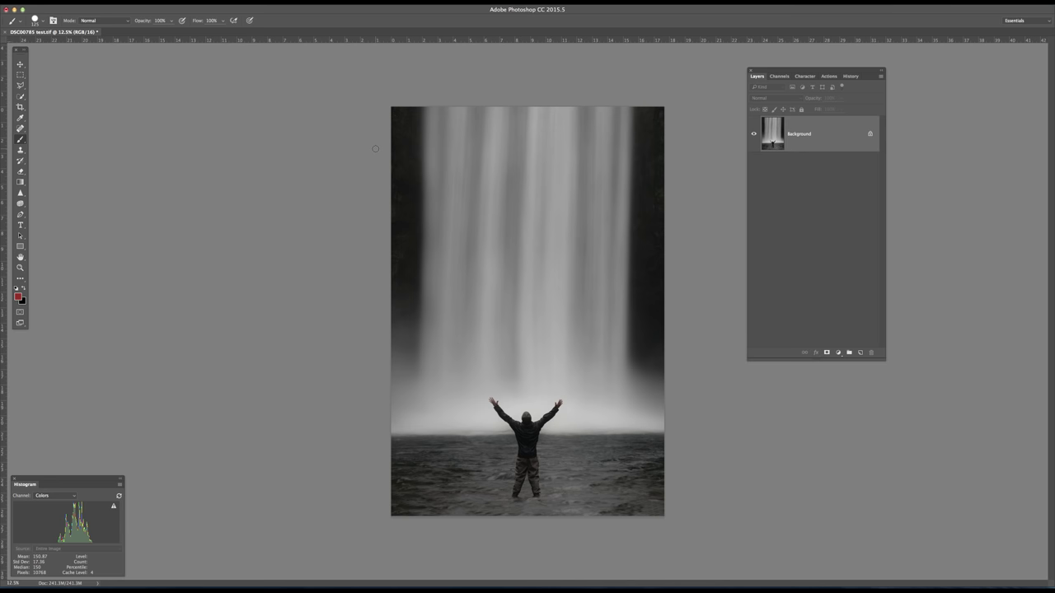
key(super+equal)
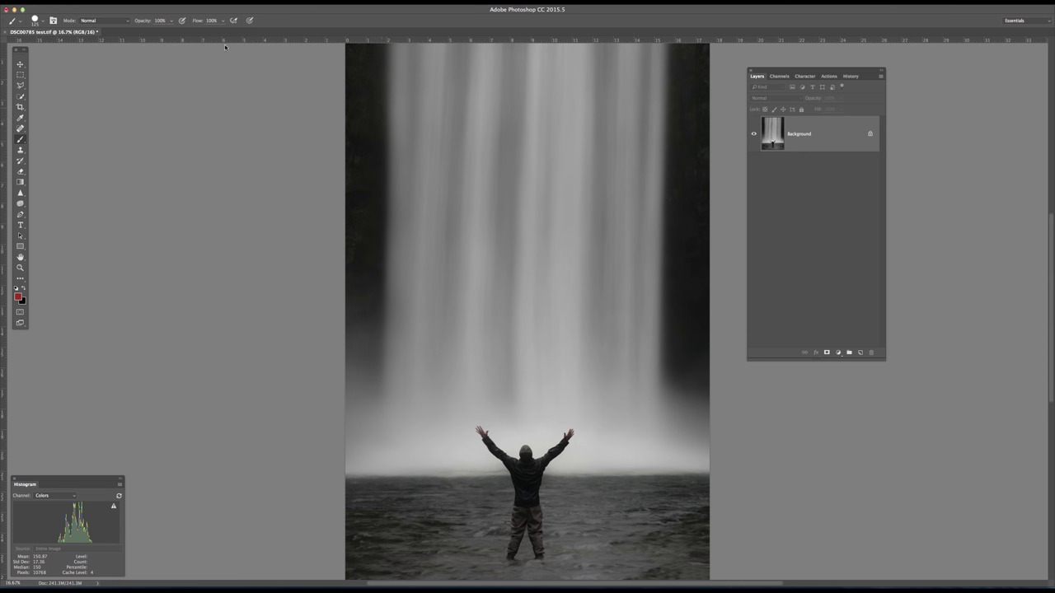
click(247, 1)
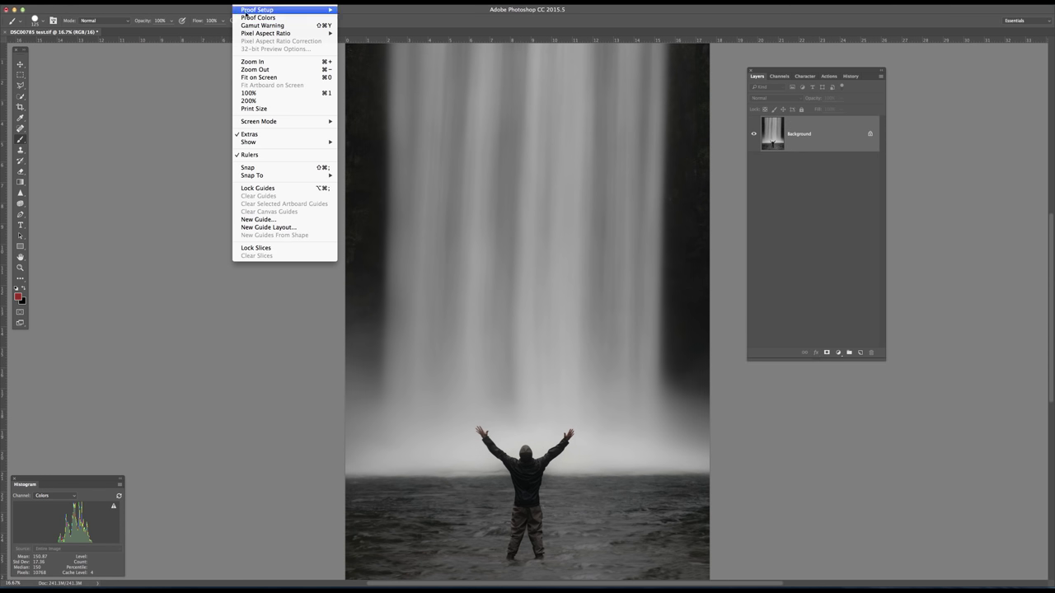
mouse_move(255, 144)
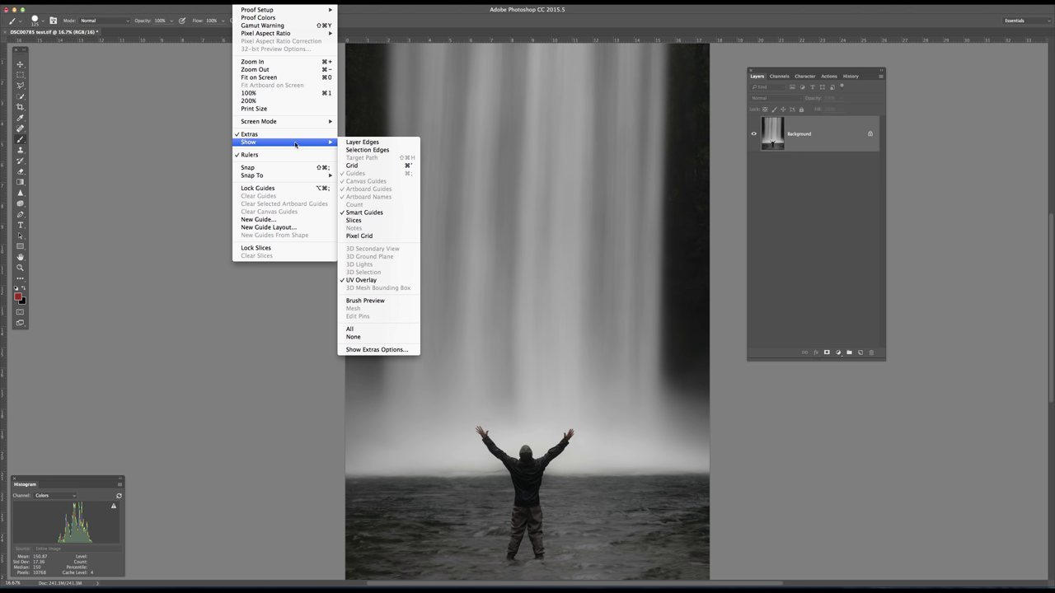
click(363, 150)
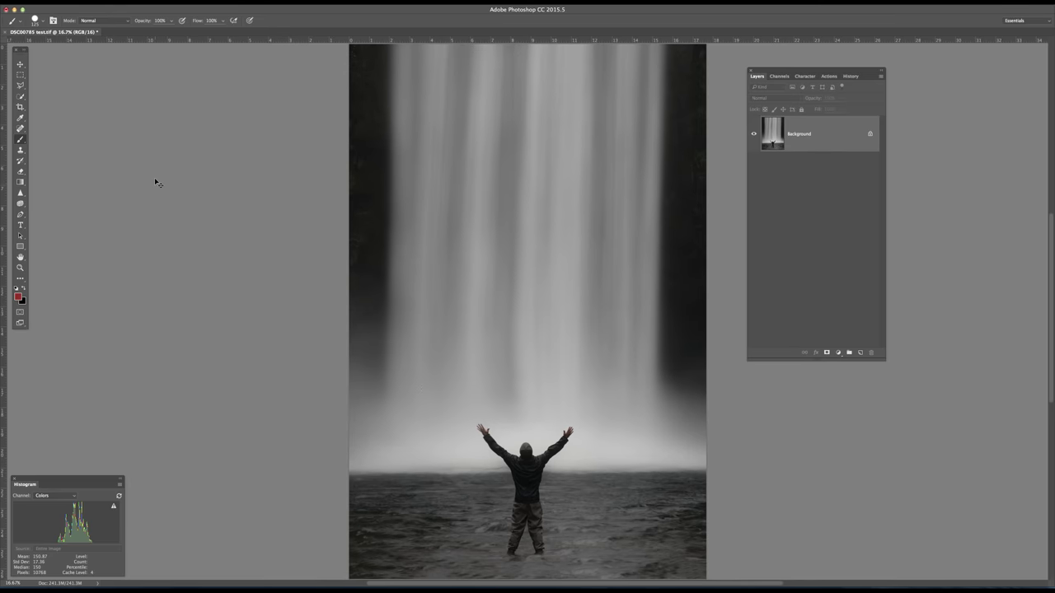
key(super+minus)
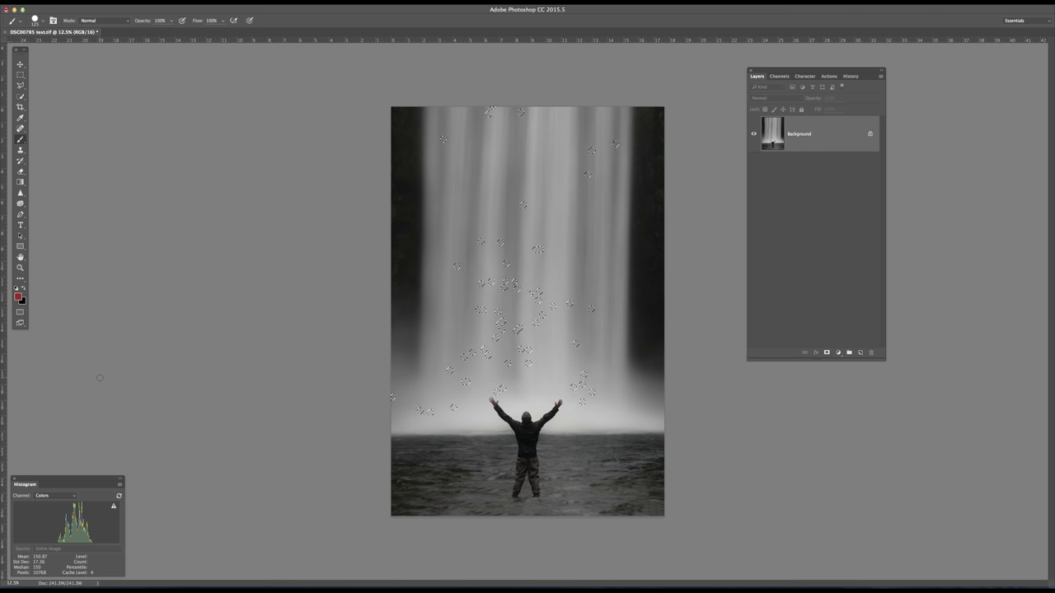
Step: Fill the selected dust specks with Content-Aware contents at 100% opacity
key(shift+BackSpace)
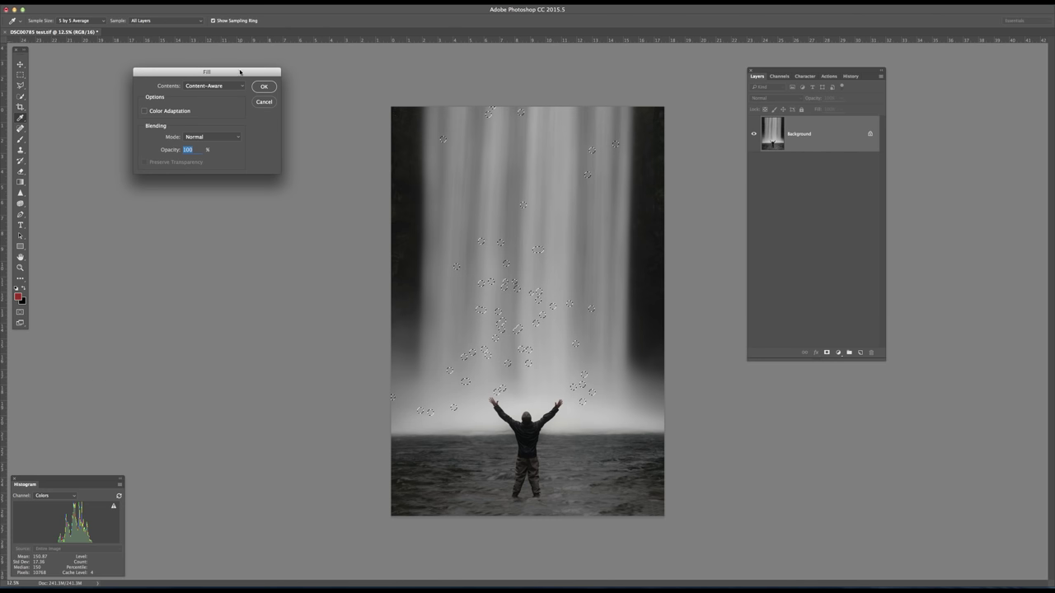
click(232, 85)
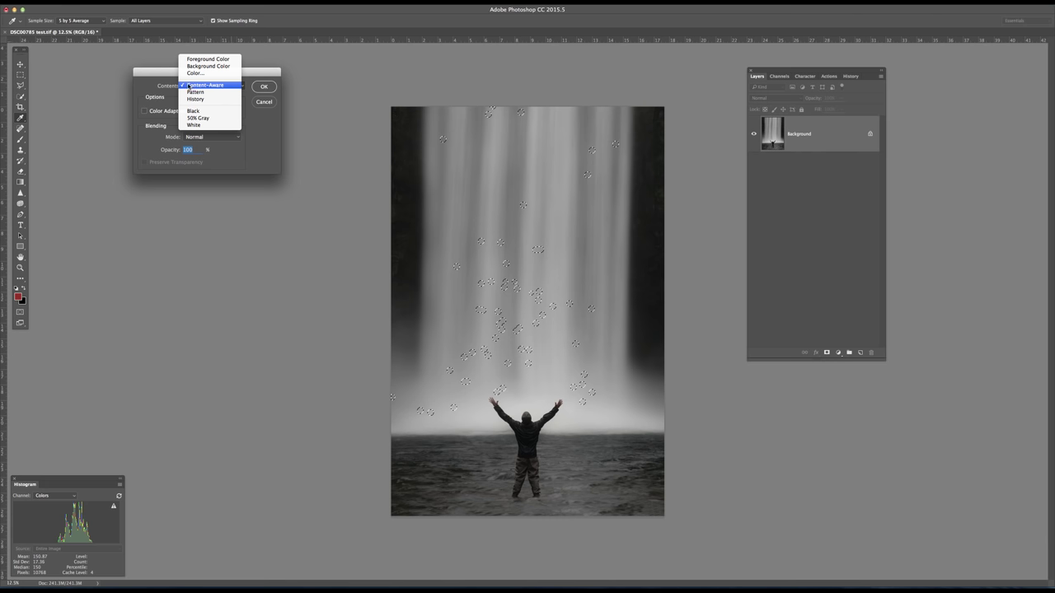
click(226, 87)
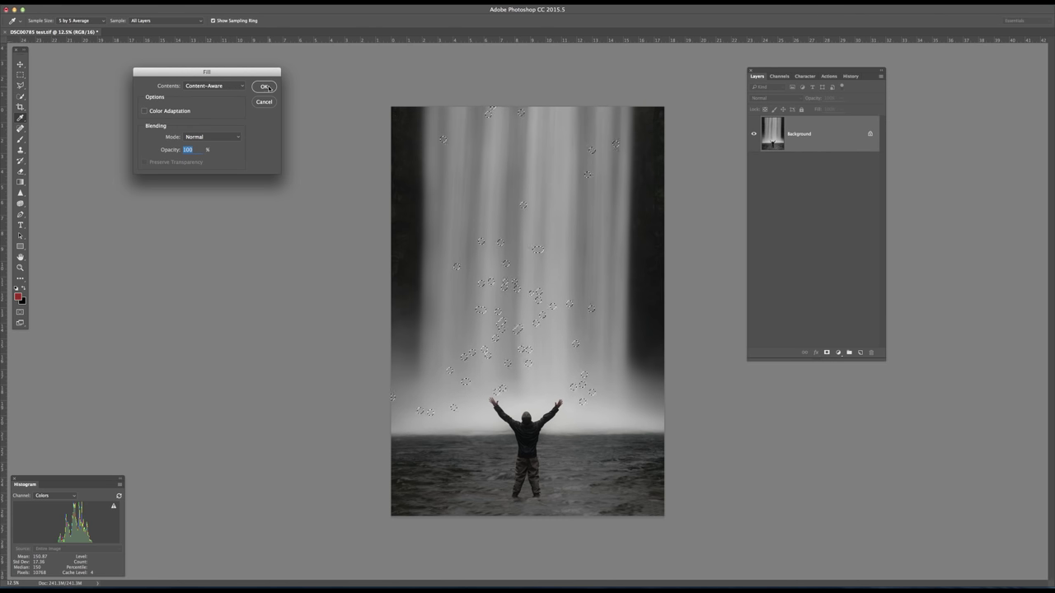
click(266, 87)
key(b)
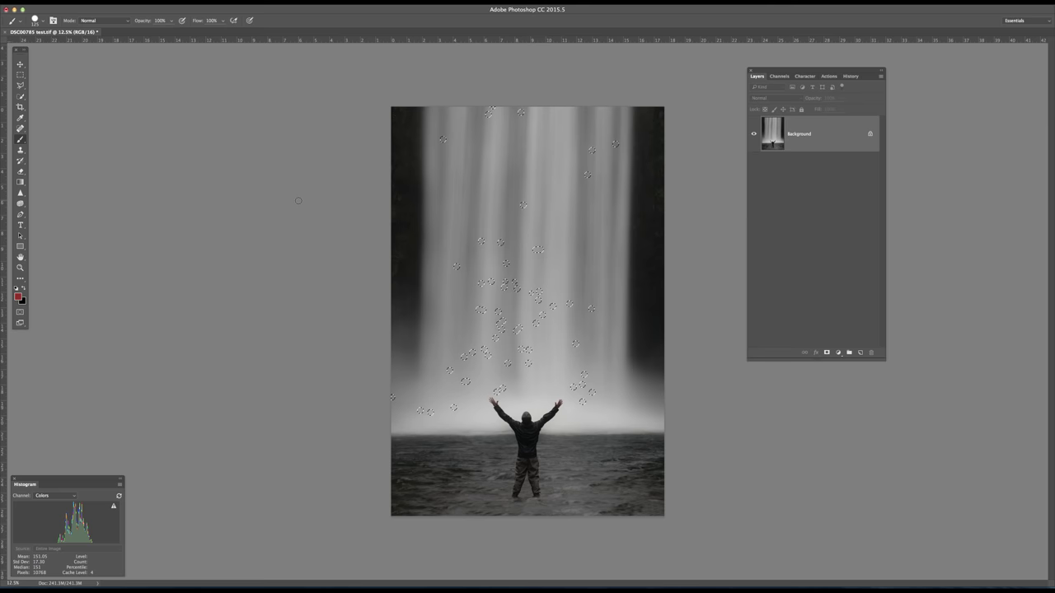
Step: Select all and copy the speck-free waterfall onto a new Layer 1 with Cmd+J
key(super+a)
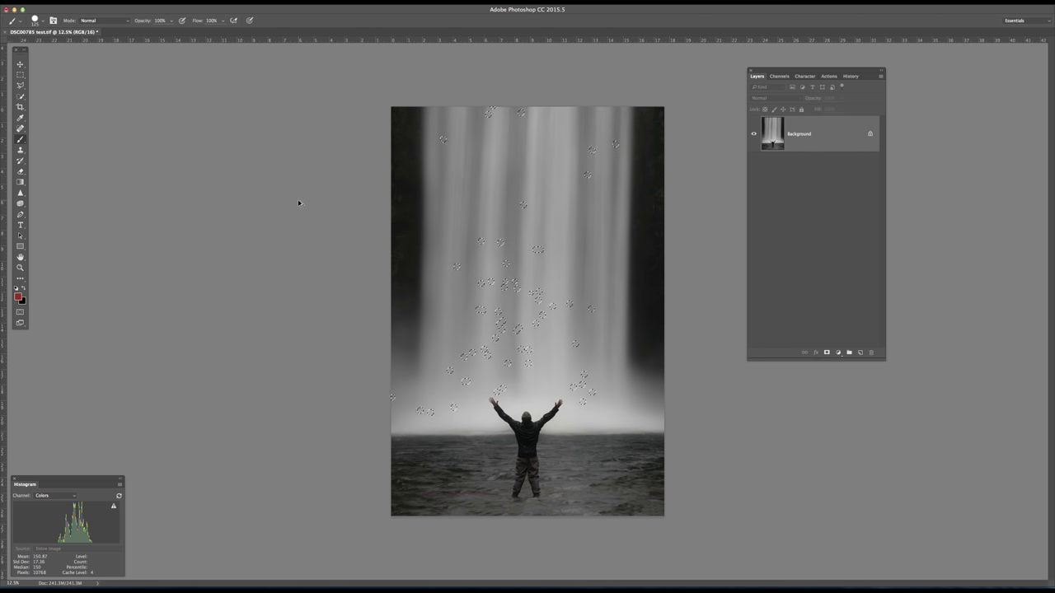
key(super+j)
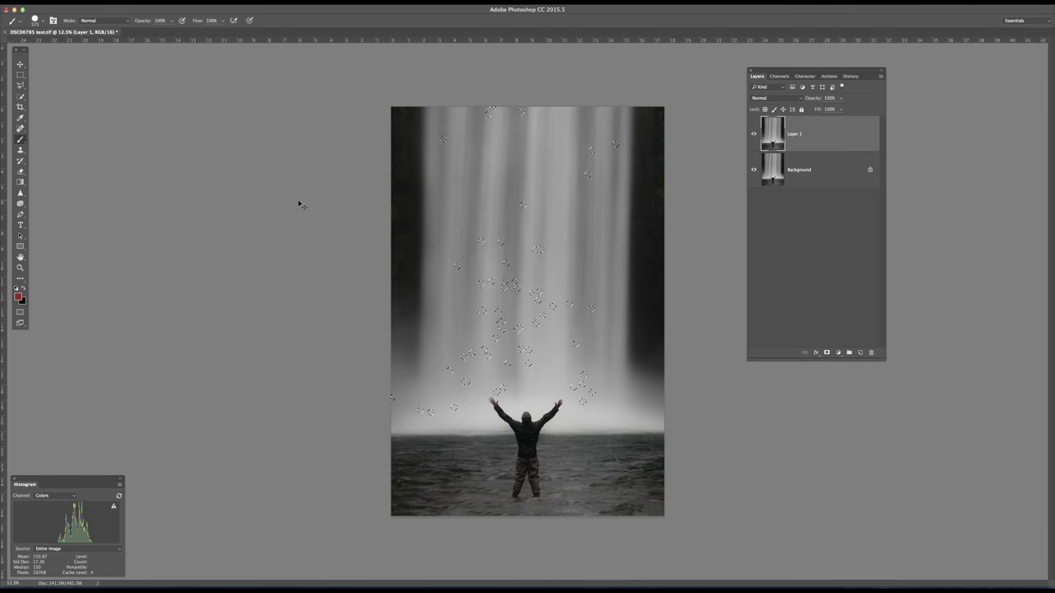
key(super+z)
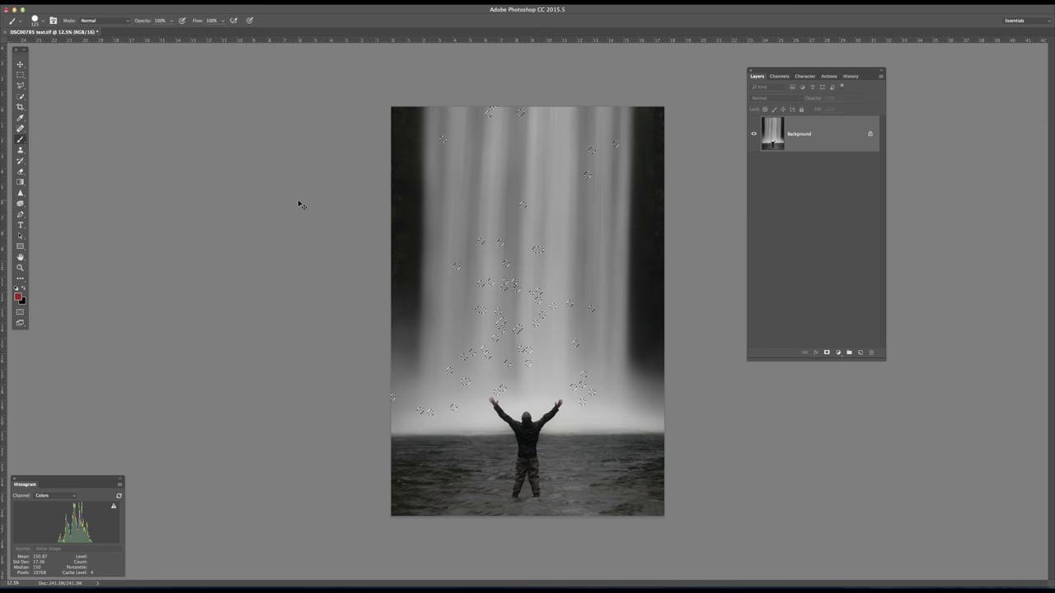
key(super+j)
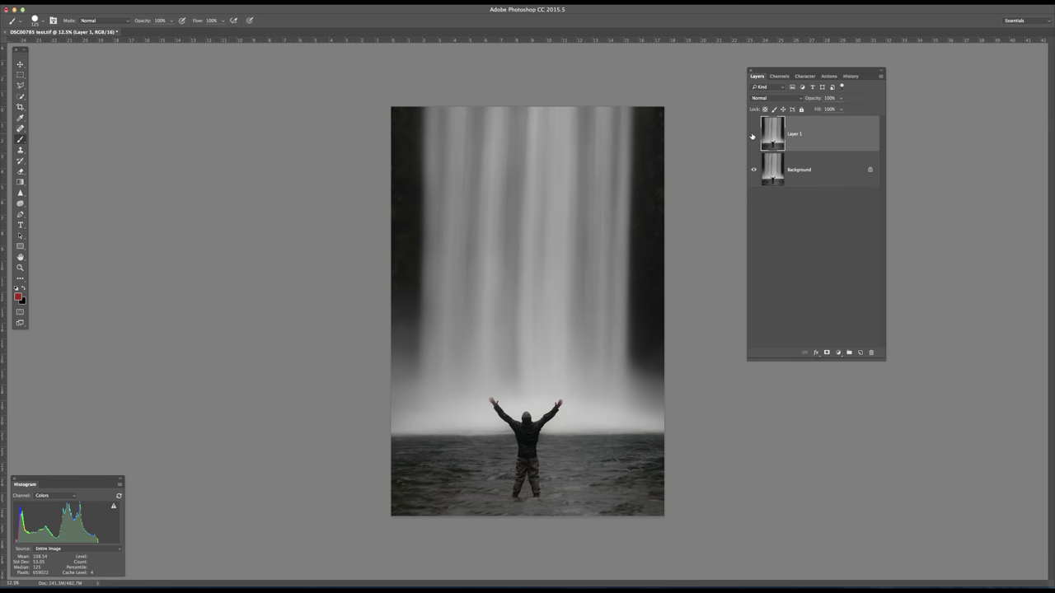
click(753, 134)
click(752, 135)
key(super+equal)
key(super+equal)
key(super+equal)
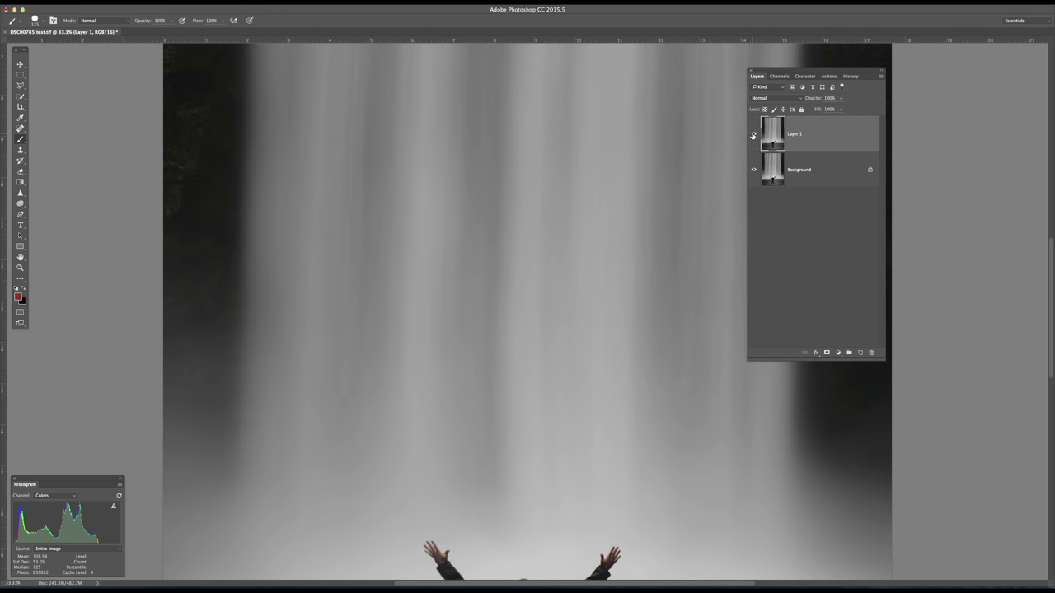
key(super+equal)
click(753, 136)
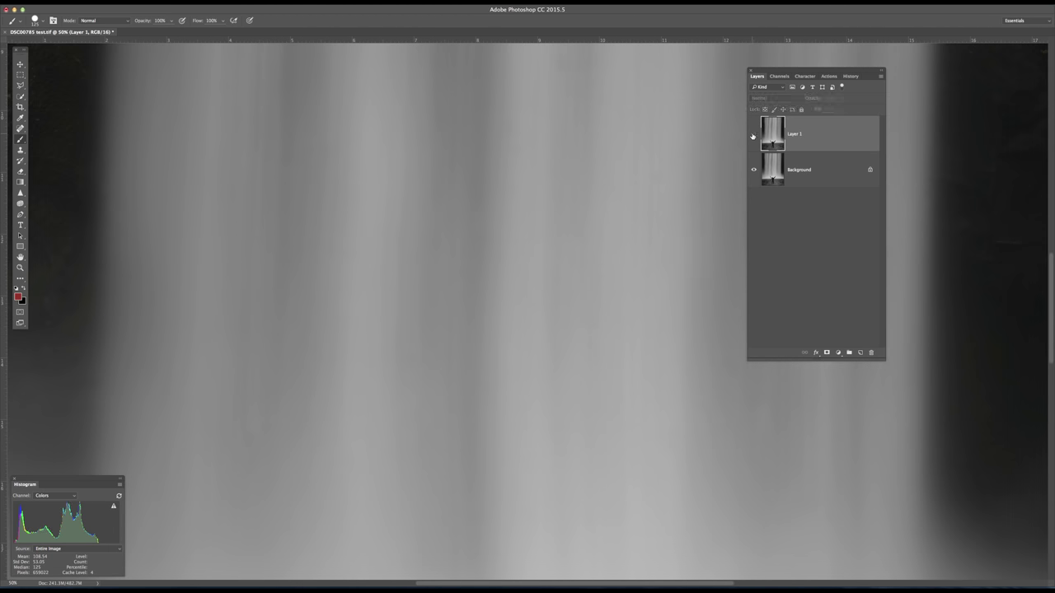
click(752, 135)
click(752, 135)
click(753, 135)
drag(622, 361, 514, 267)
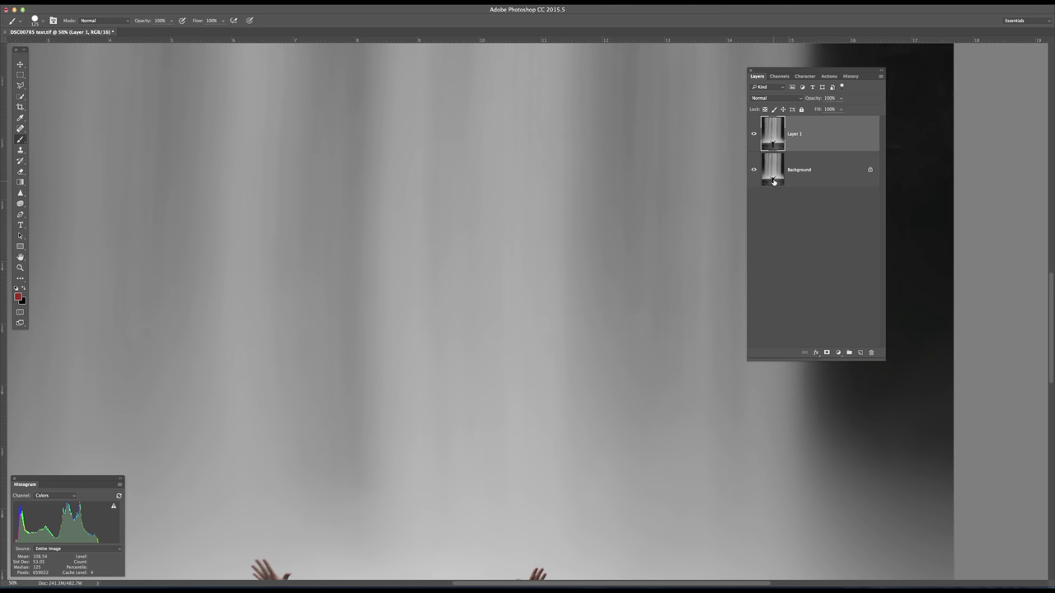
click(753, 135)
click(753, 135)
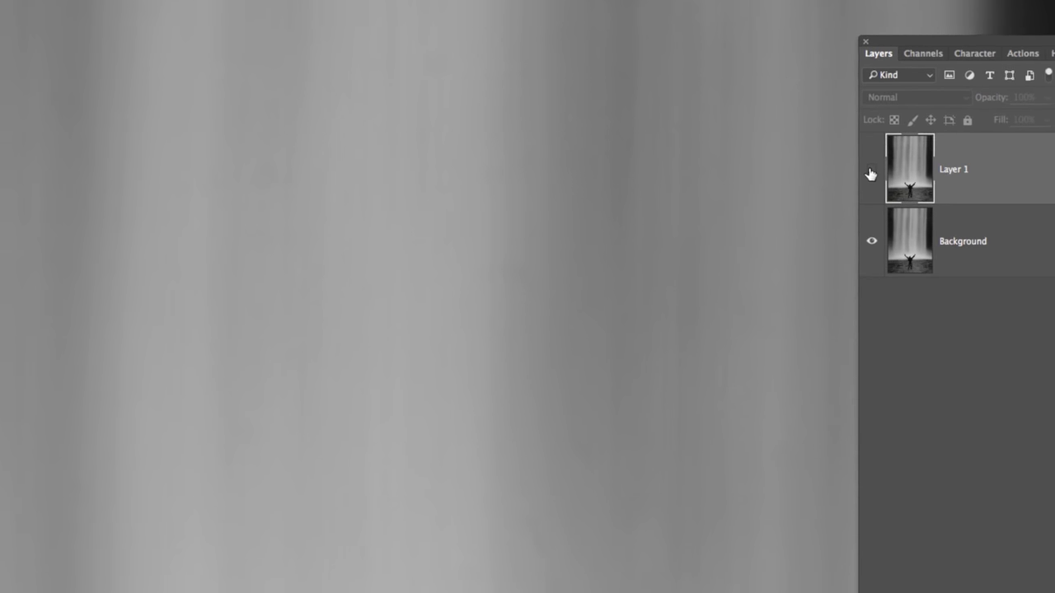
click(752, 135)
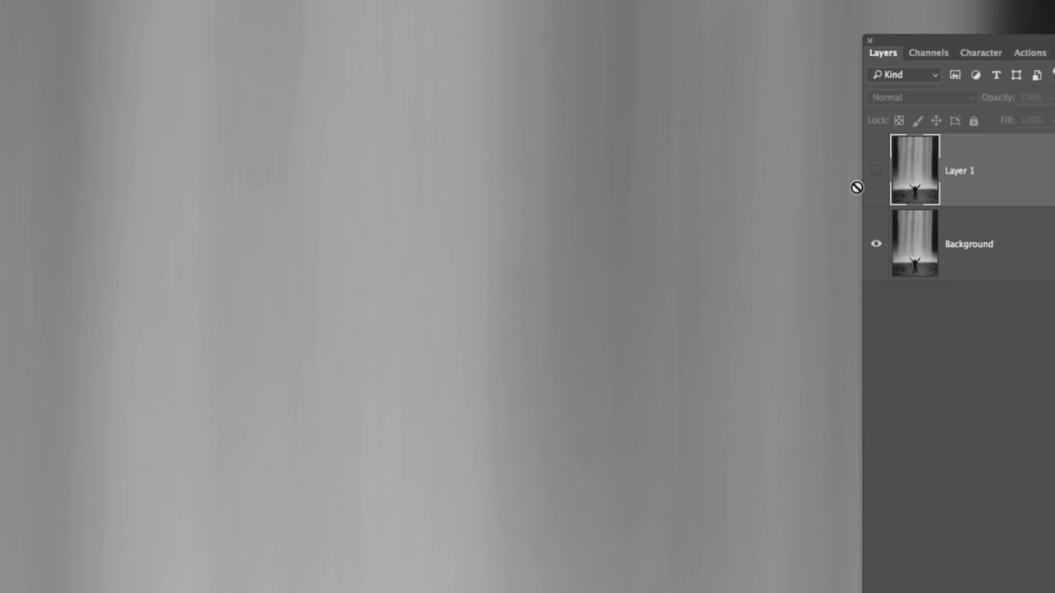
click(875, 171)
click(875, 170)
click(875, 171)
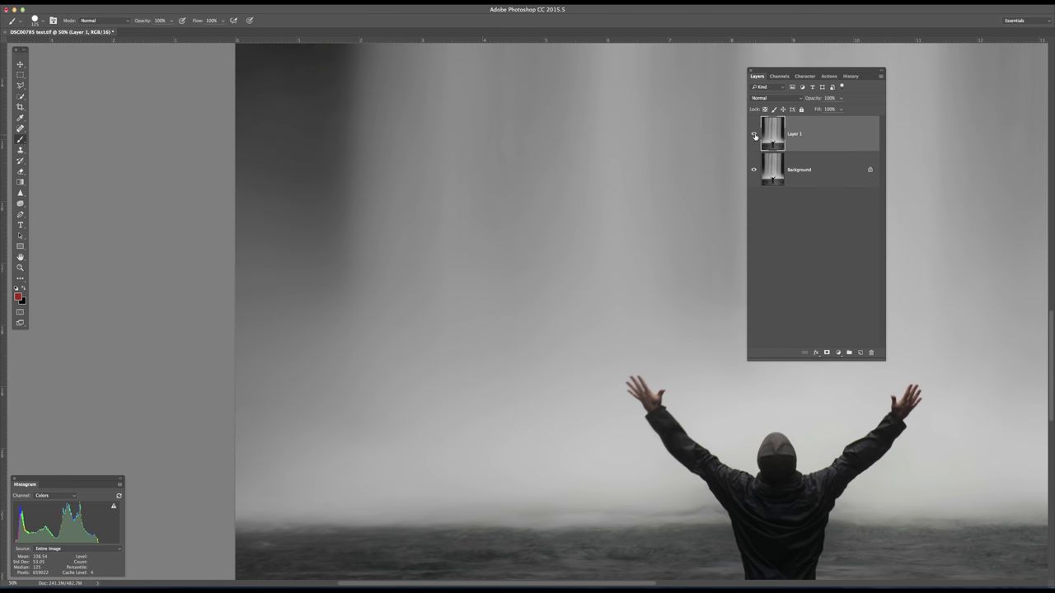
click(754, 136)
click(754, 135)
click(754, 135)
click(754, 135)
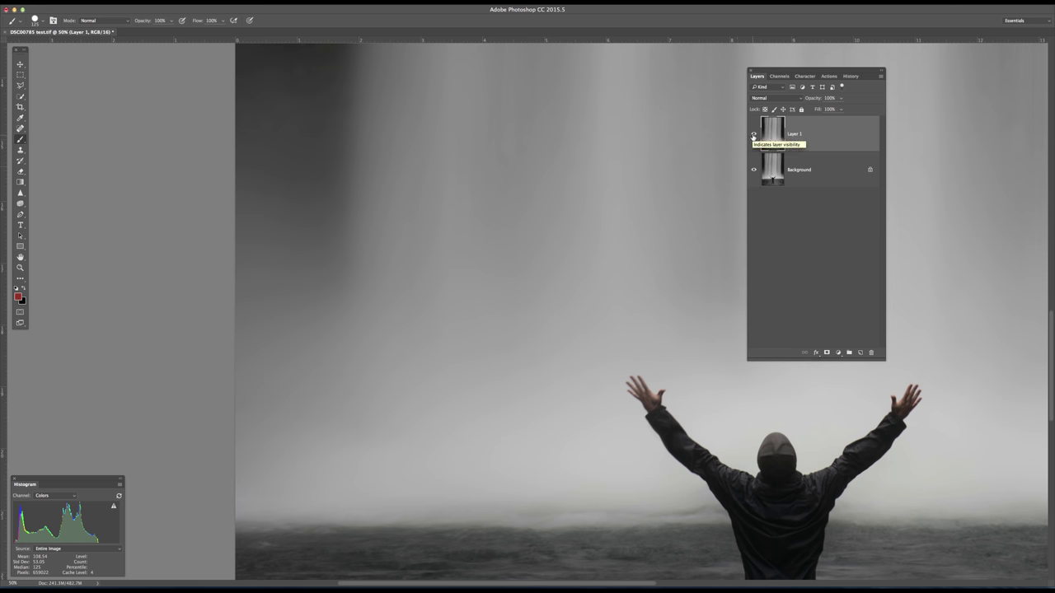
key(super+minus)
key(super+minus)
key(super+minus)
key(super+minus)
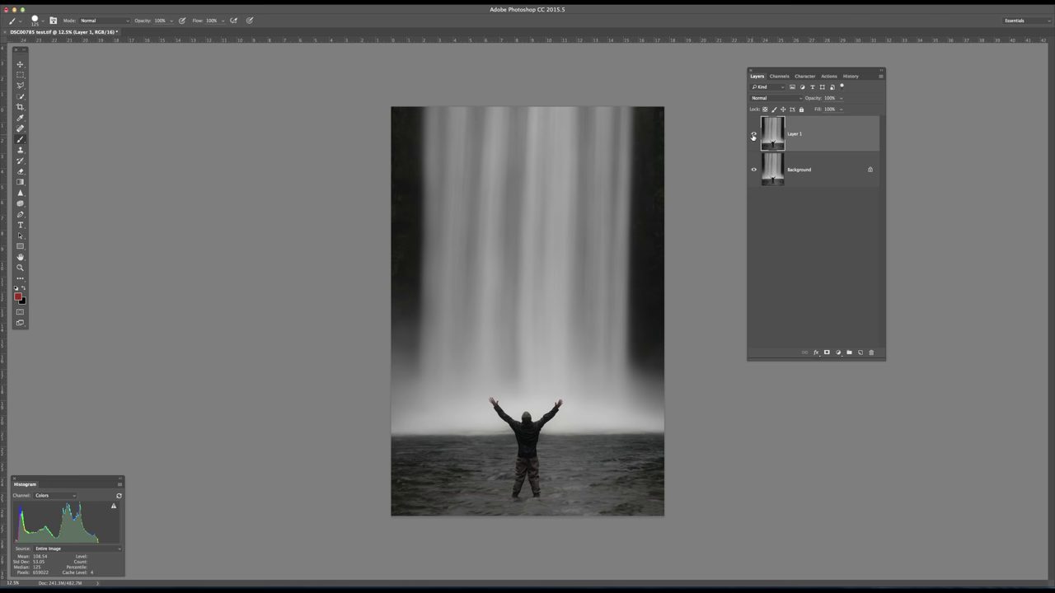
Step: Compare with Layer 1 hidden, delete Layer 1, and switch to Quick Mask mode
click(752, 136)
key(Delete)
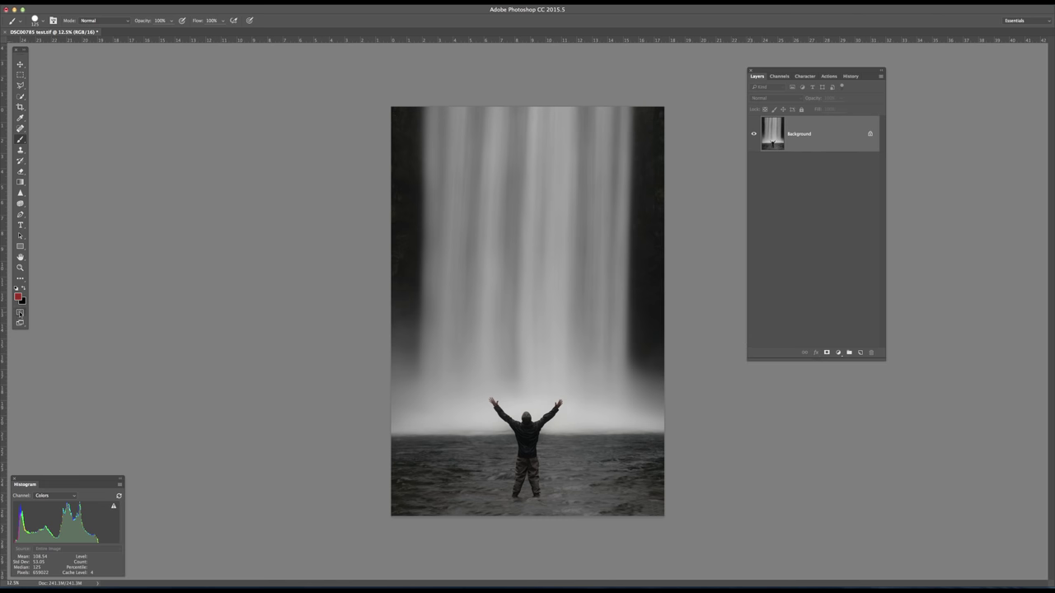
click(21, 312)
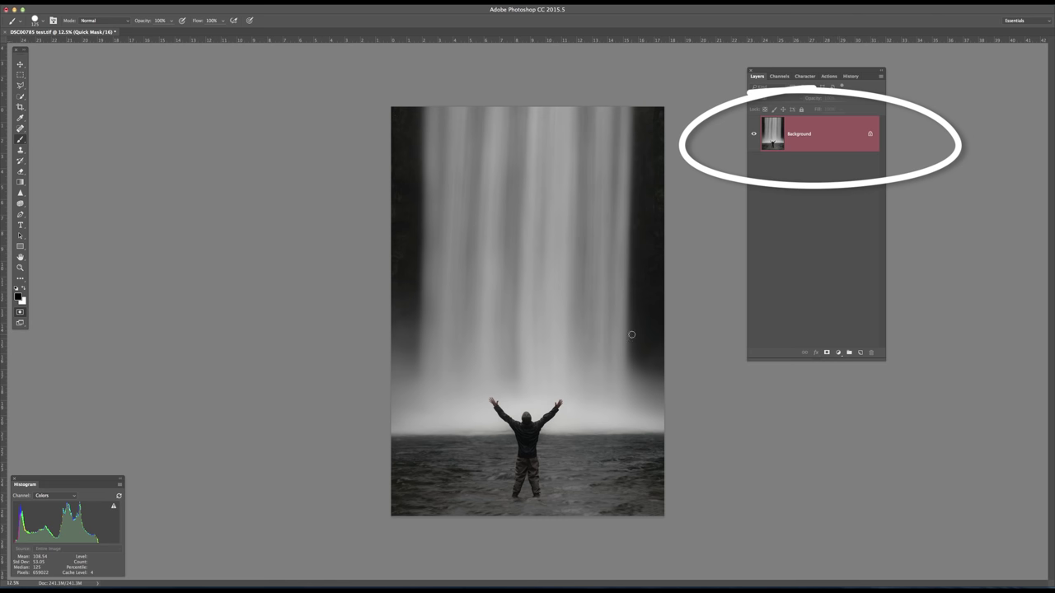
Step: Paint the bottom-right, lower-left, ground and right-edge specks in Quick Mask, then convert to a selection
drag(670, 500, 655, 508)
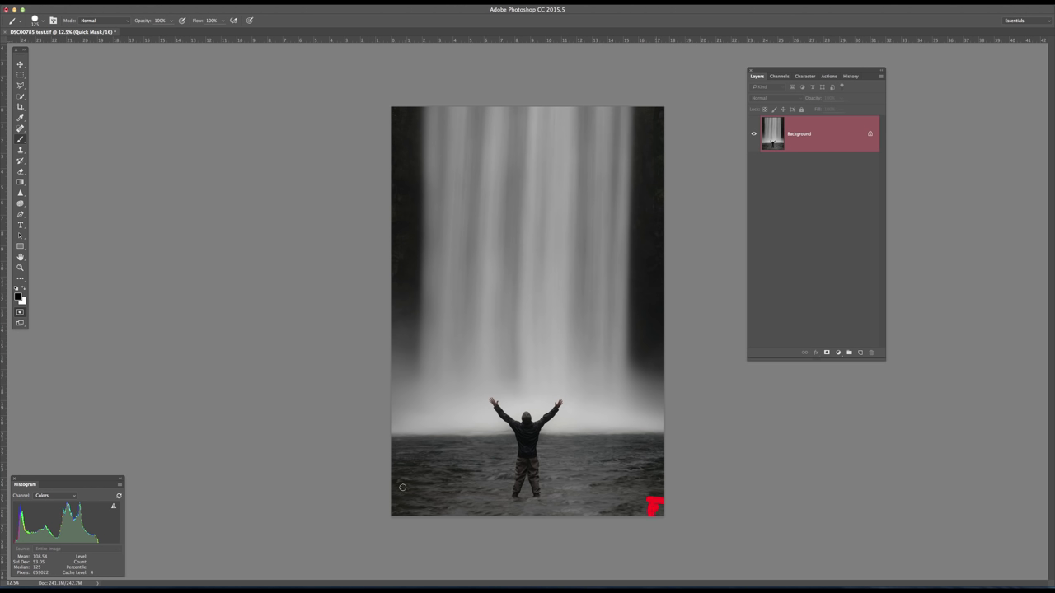
drag(403, 486, 395, 480)
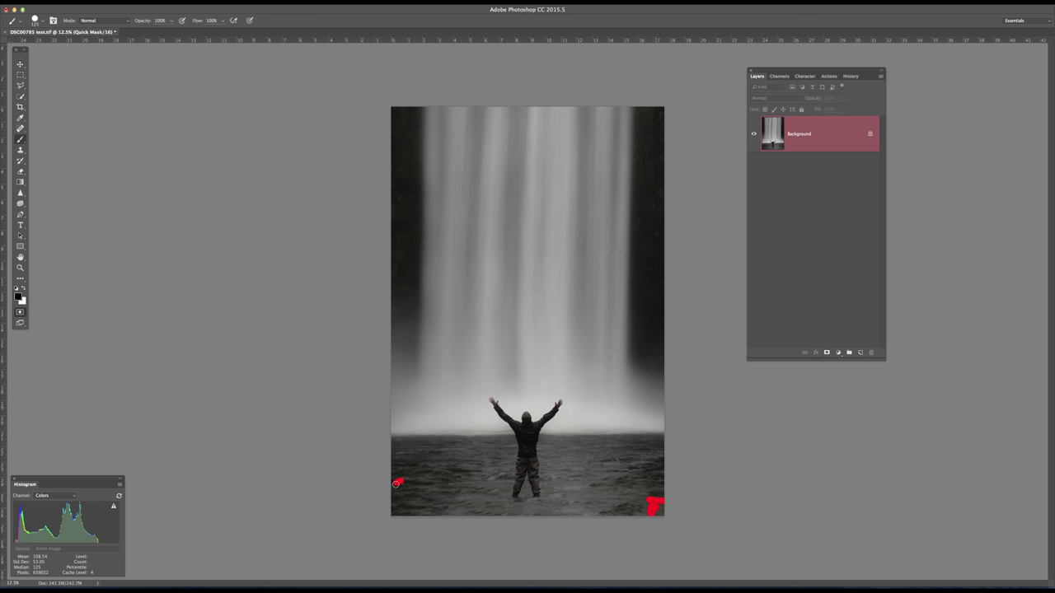
click(578, 443)
drag(652, 204, 652, 214)
click(20, 312)
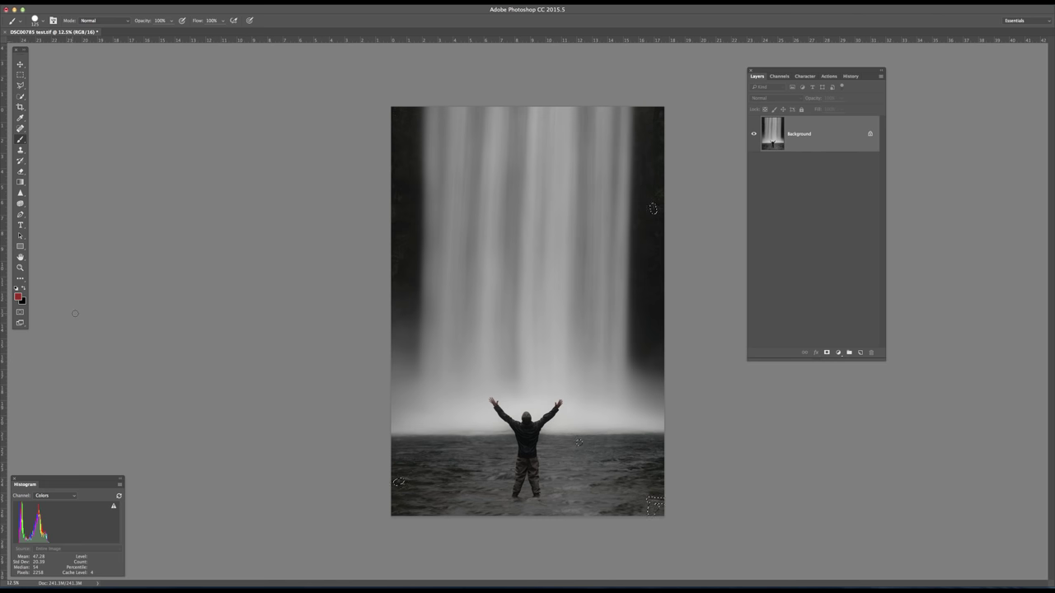
Step: Apply a Content-Aware fill to the selected specks
key(shift+BackSpace)
key(Return)
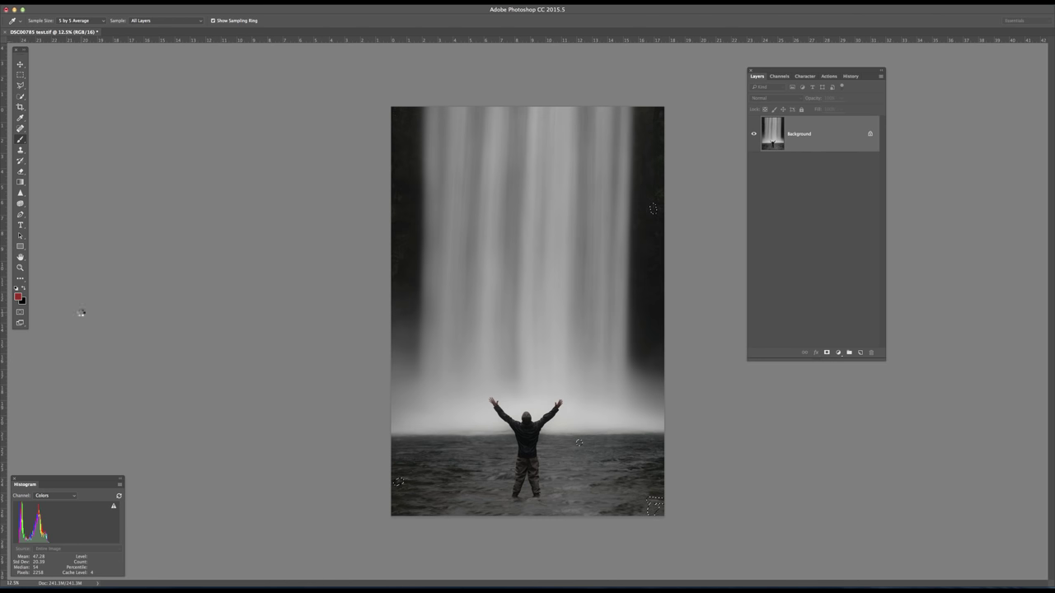
key(b)
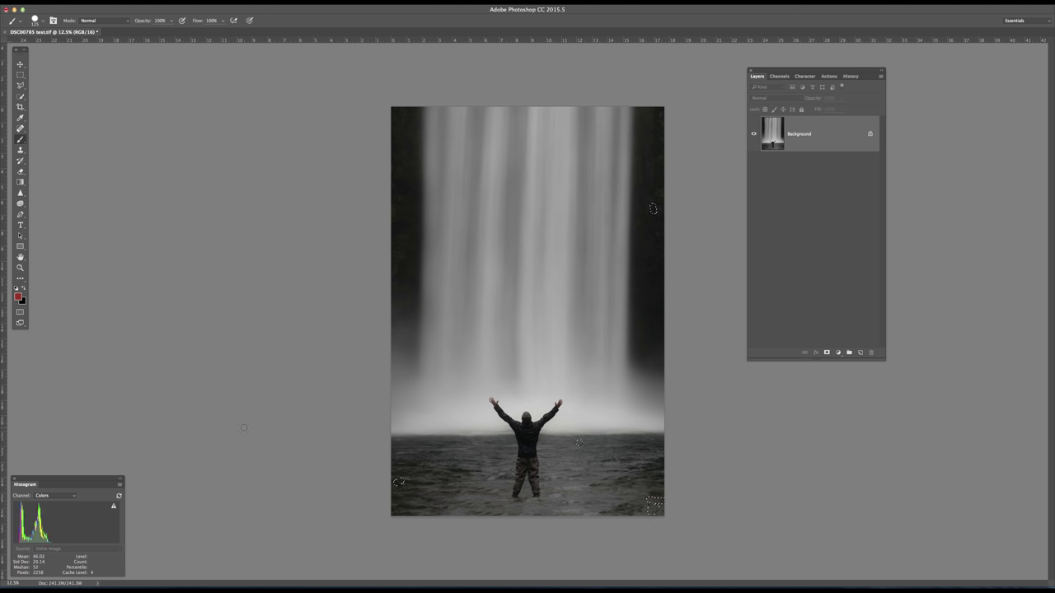
Step: Copy the cleaned image onto a new Layer 1 above the Background
key(super+a)
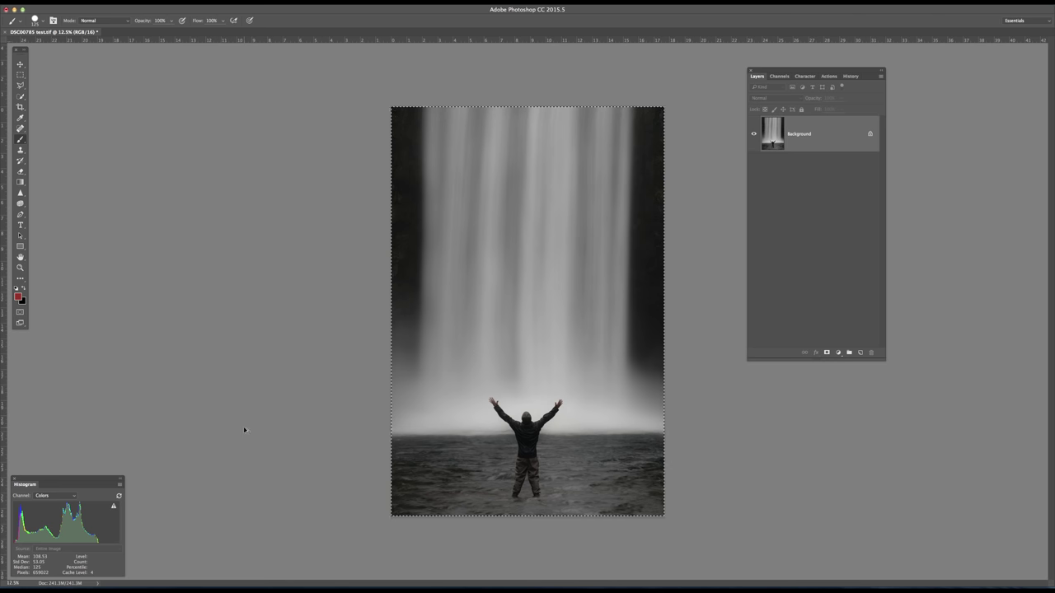
key(super+z)
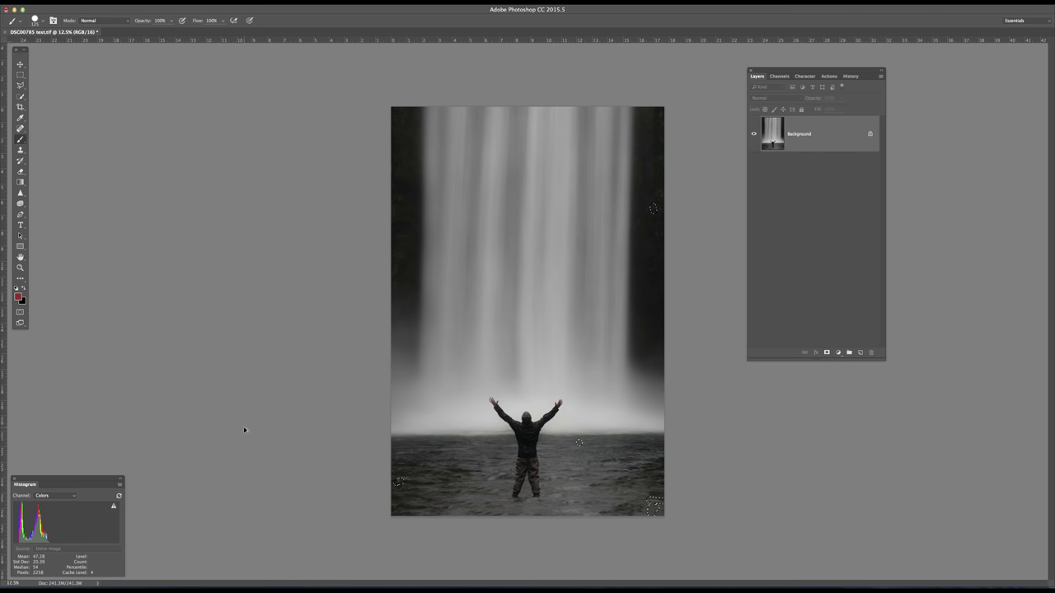
key(super+j)
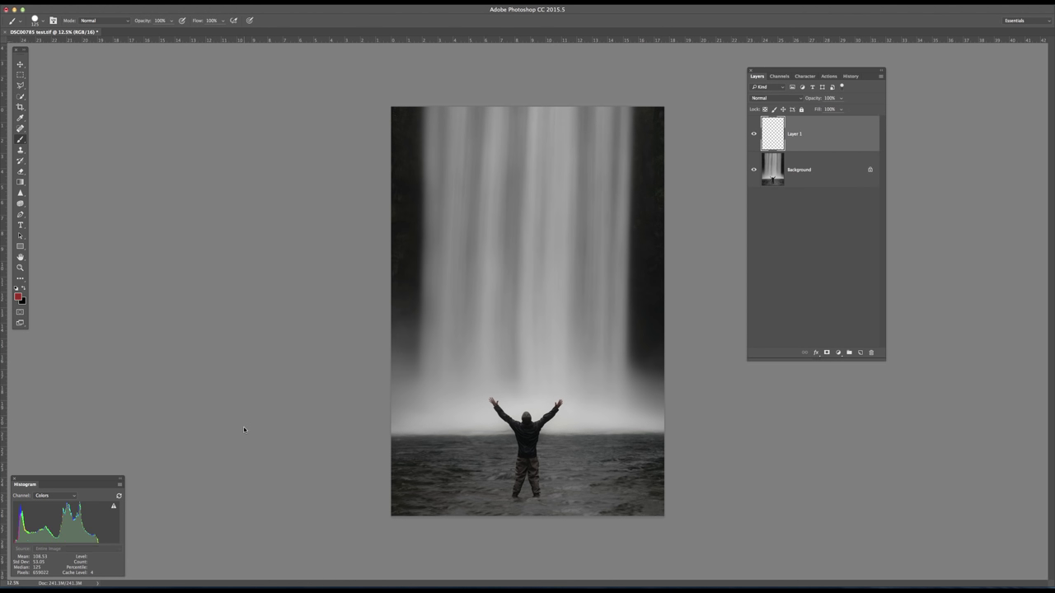
Step: Toggle Layer 1's visibility to compare before and after, ending with it visible
click(752, 134)
click(753, 134)
click(752, 133)
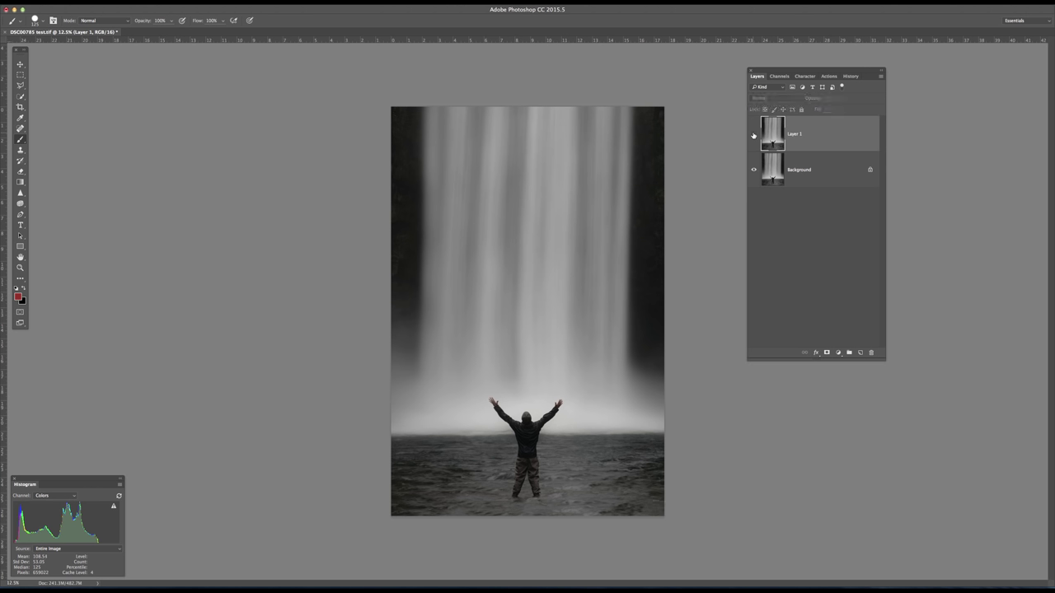
click(752, 134)
click(752, 134)
click(753, 134)
click(752, 134)
click(753, 134)
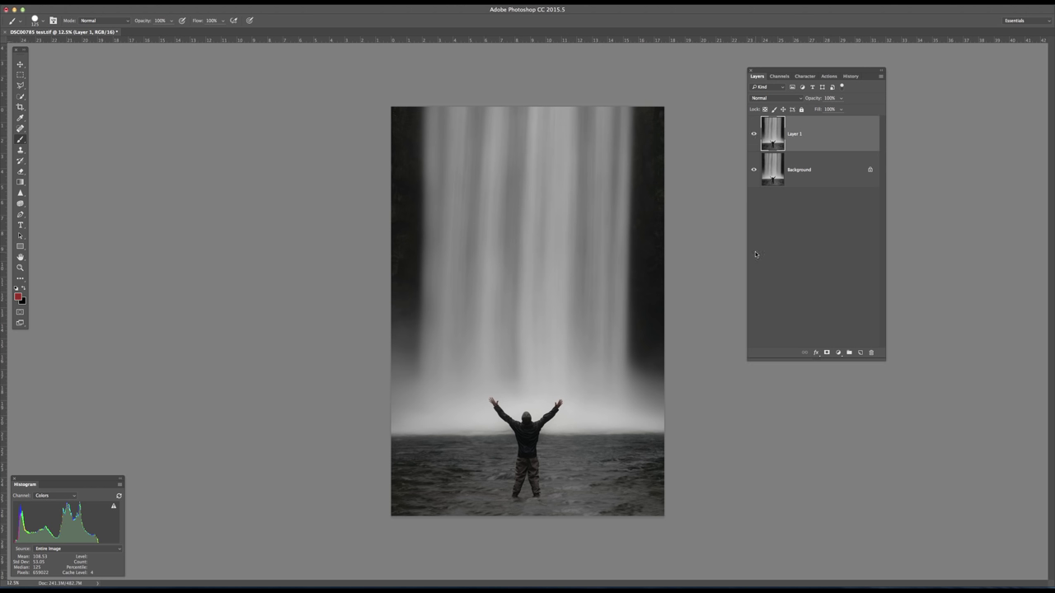